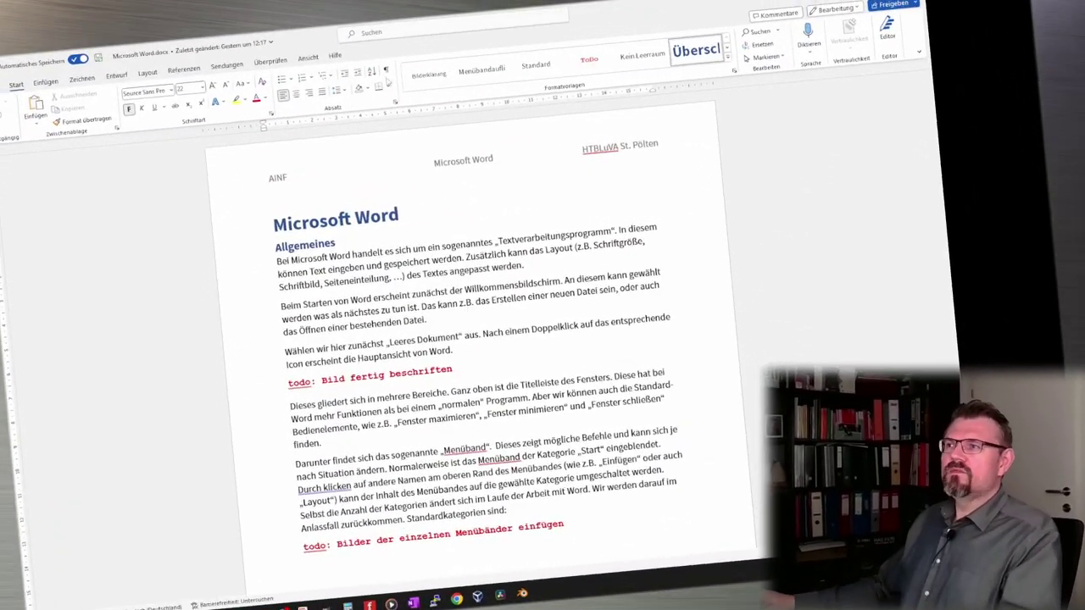
Turn on formatting marks to reveal the section break after Abb. 3
left_click(412, 54)
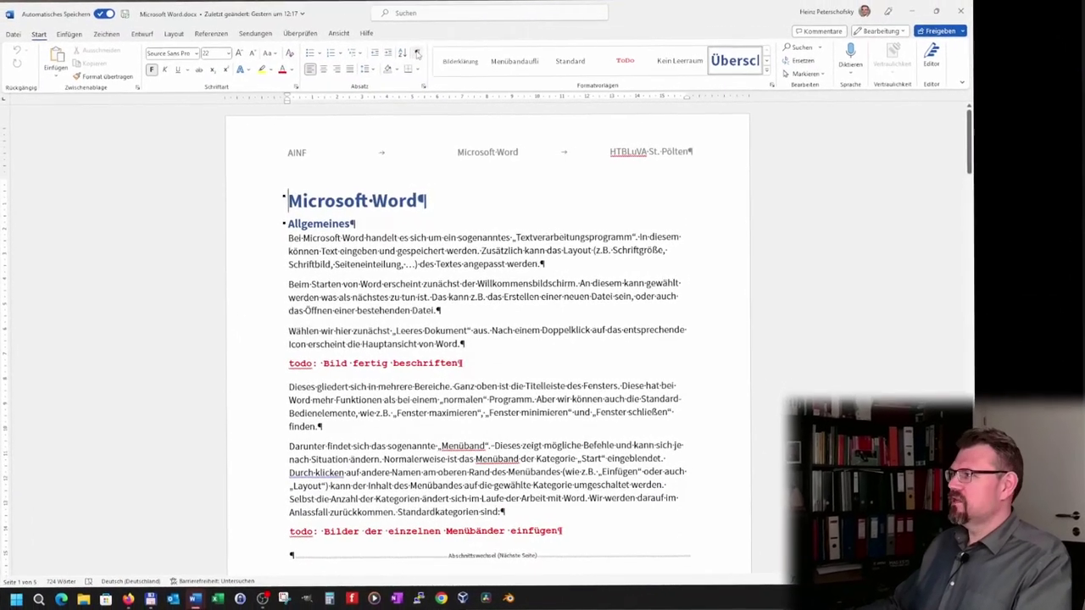
left_click(413, 54)
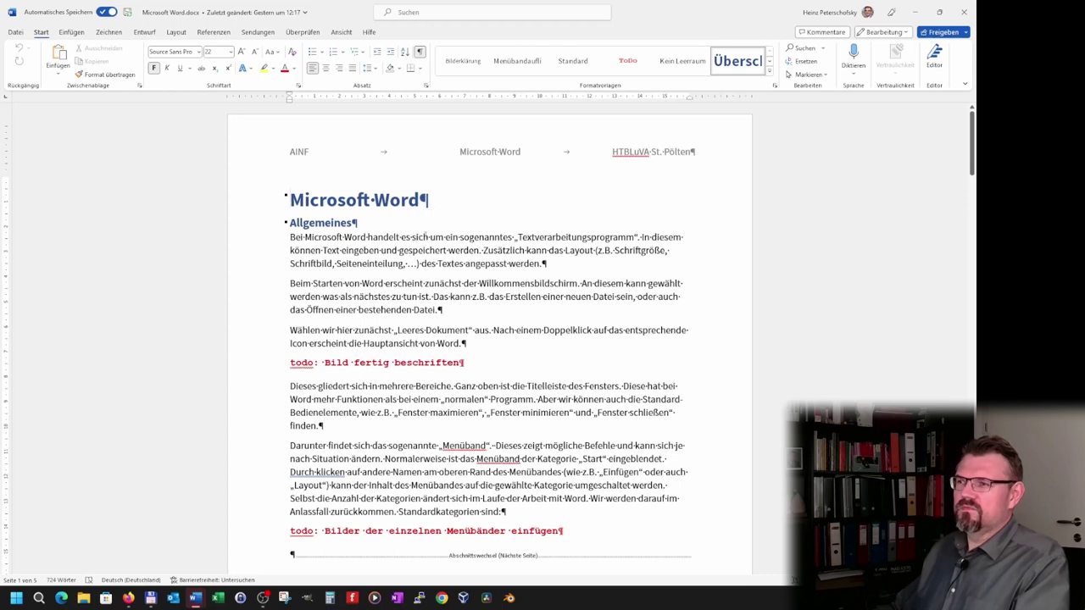
scroll(414, 273, "down", 3)
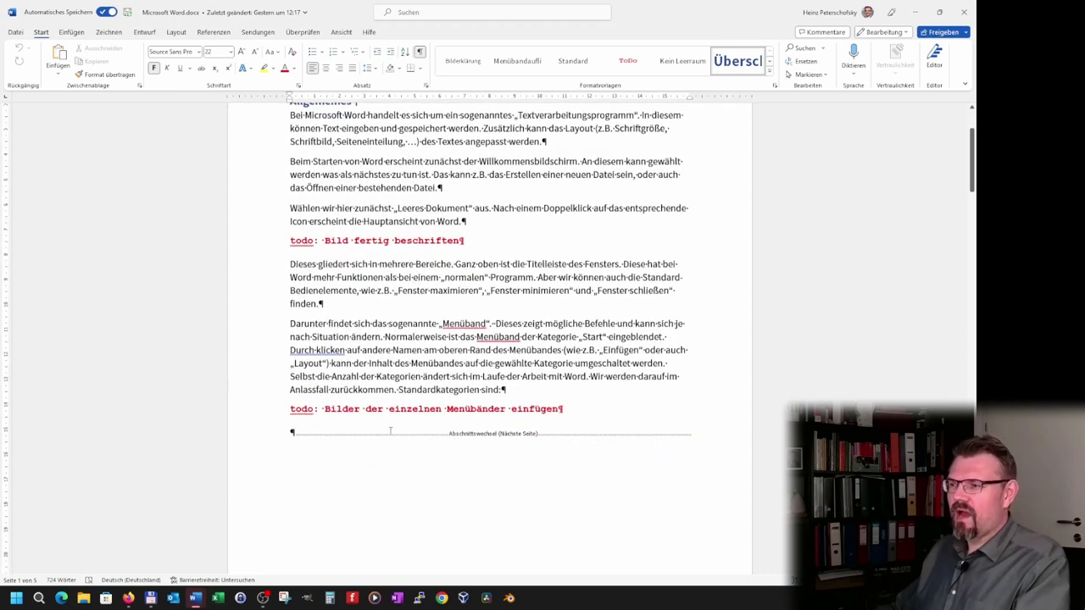
scroll(421, 497, "down", 2)
scroll(418, 496, "down", 3)
scroll(415, 495, "down", 4)
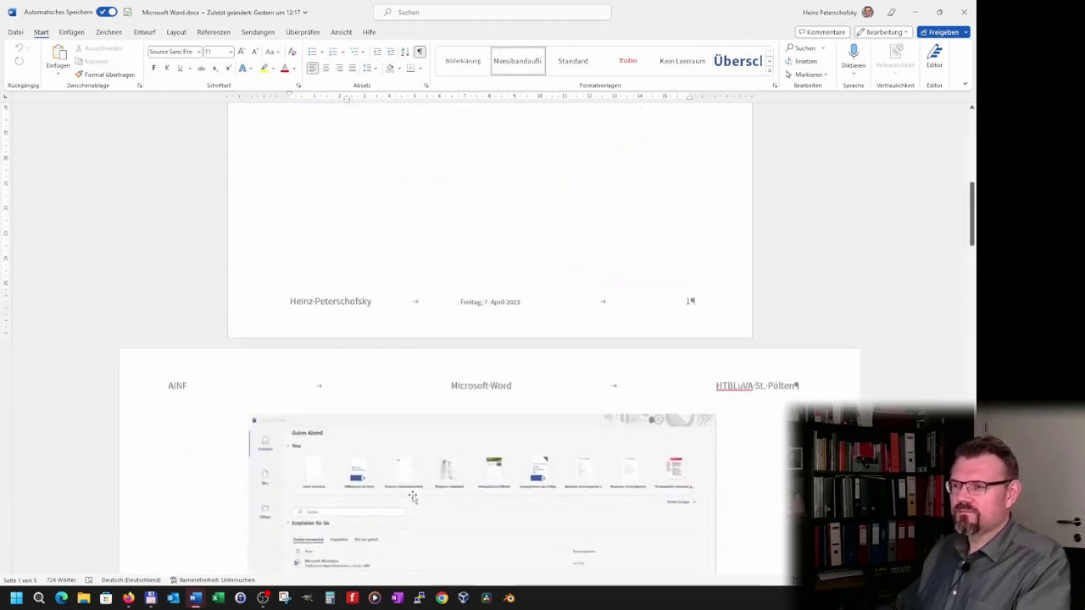
scroll(414, 495, "up", 3)
scroll(414, 490, "up", 4)
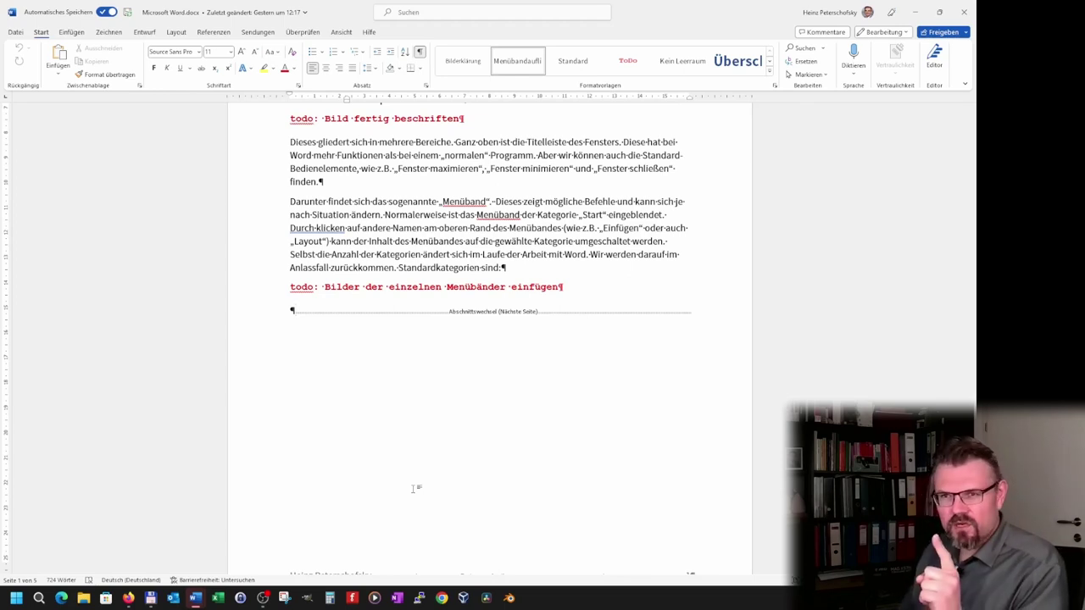
scroll(414, 489, "up", 4)
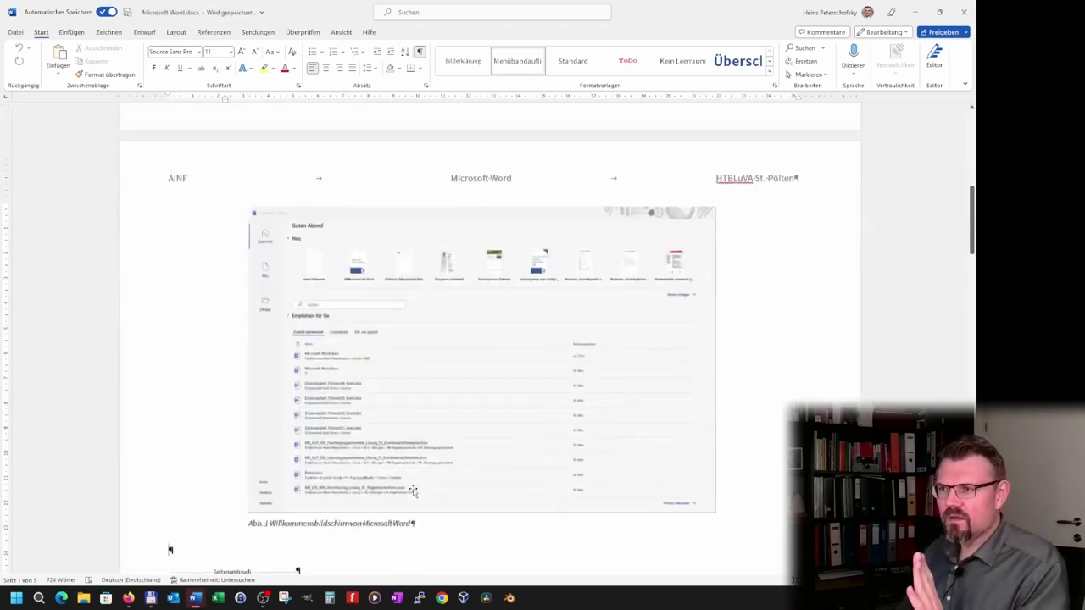
scroll(415, 459, "up", 10)
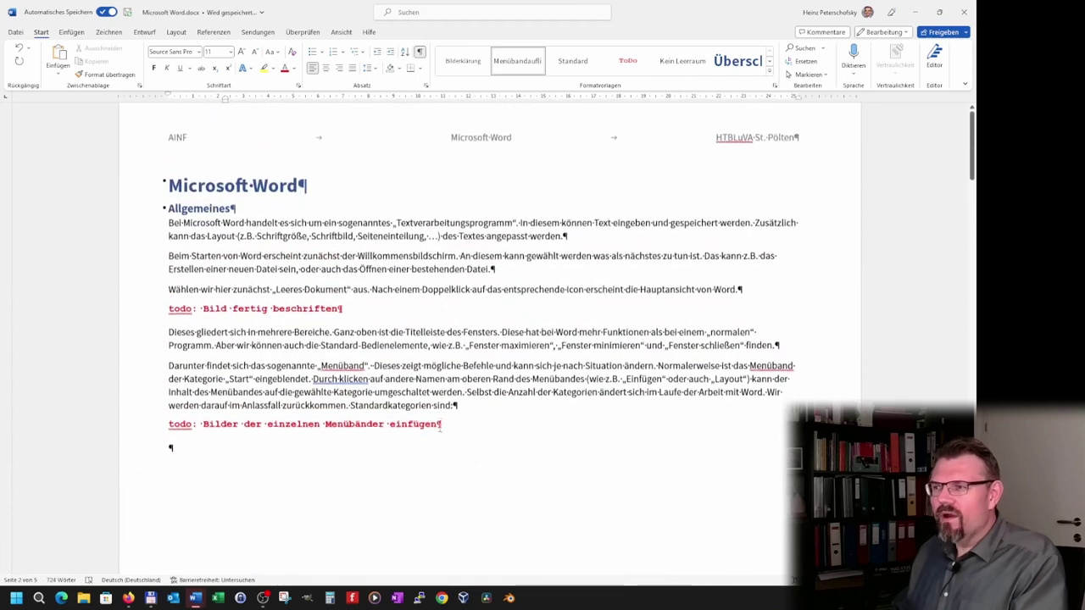
scroll(440, 428, "down", 2)
scroll(439, 429, "down", 2)
scroll(440, 430, "down", 2)
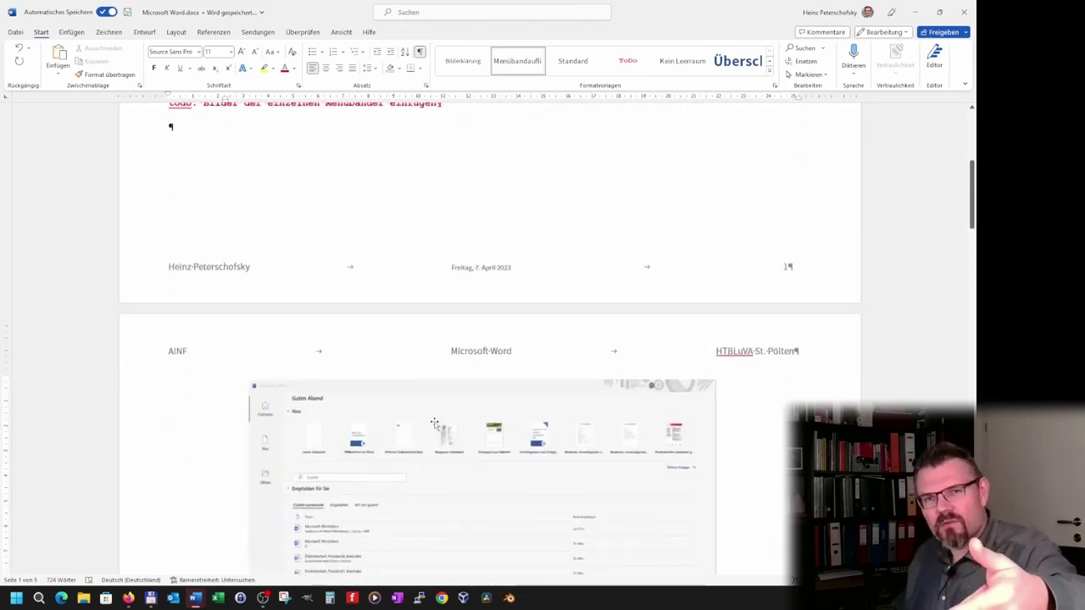
scroll(434, 422, "down", 1)
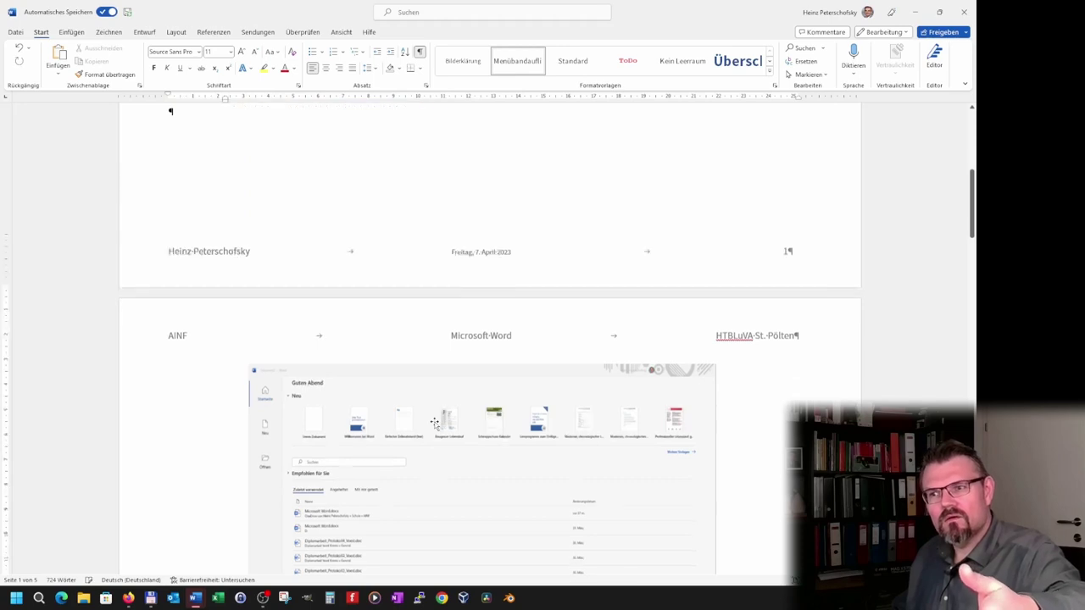
scroll(434, 423, "down", 13)
scroll(433, 424, "down", 4)
scroll(435, 426, "down", 2)
scroll(434, 426, "up", 1)
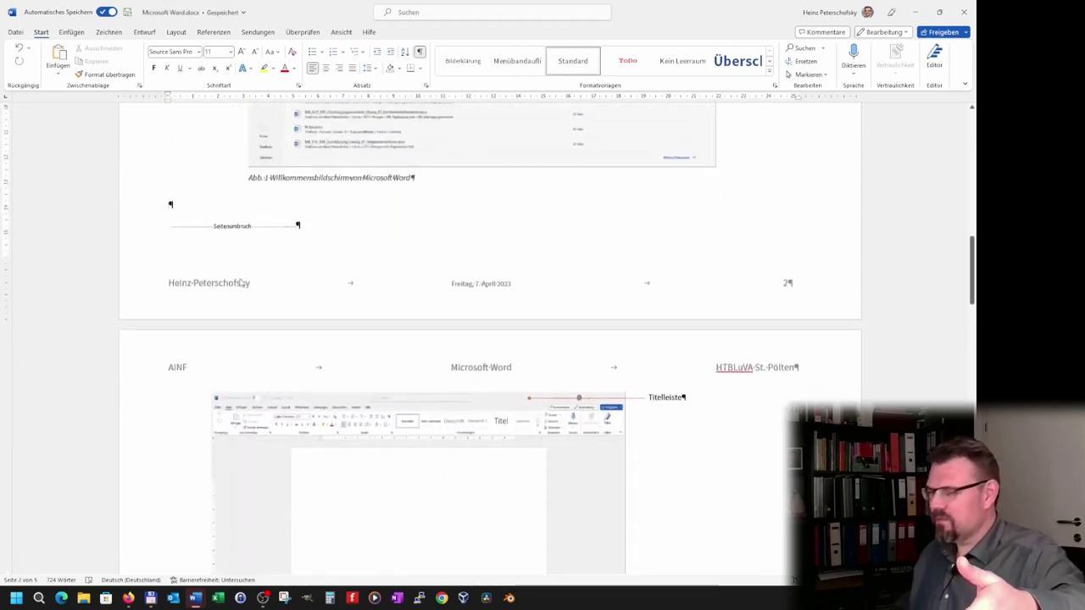
scroll(242, 282, "down", 3)
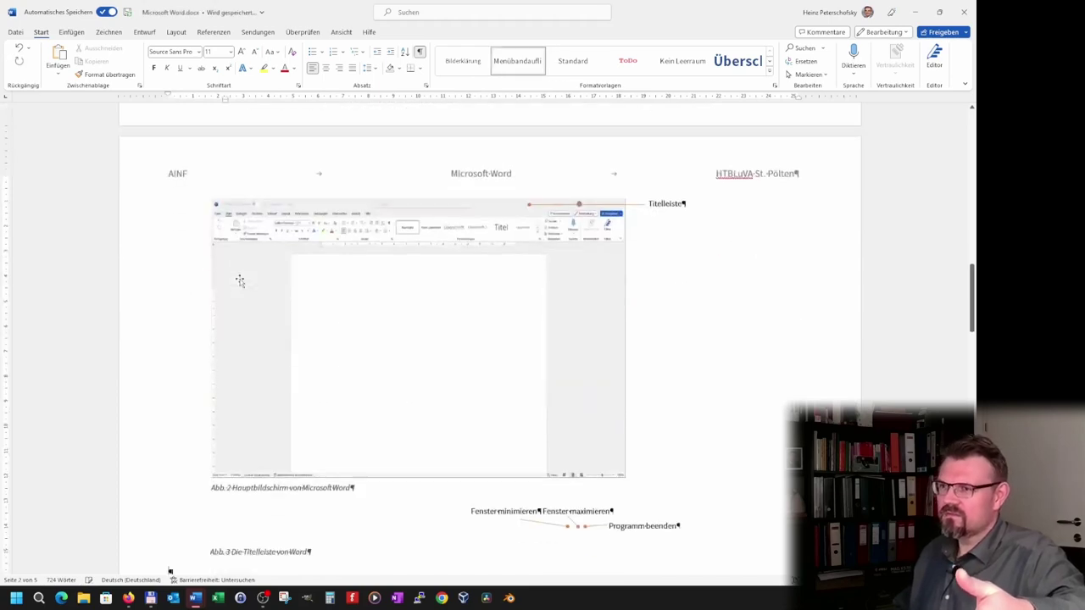
scroll(220, 397, "down", 2)
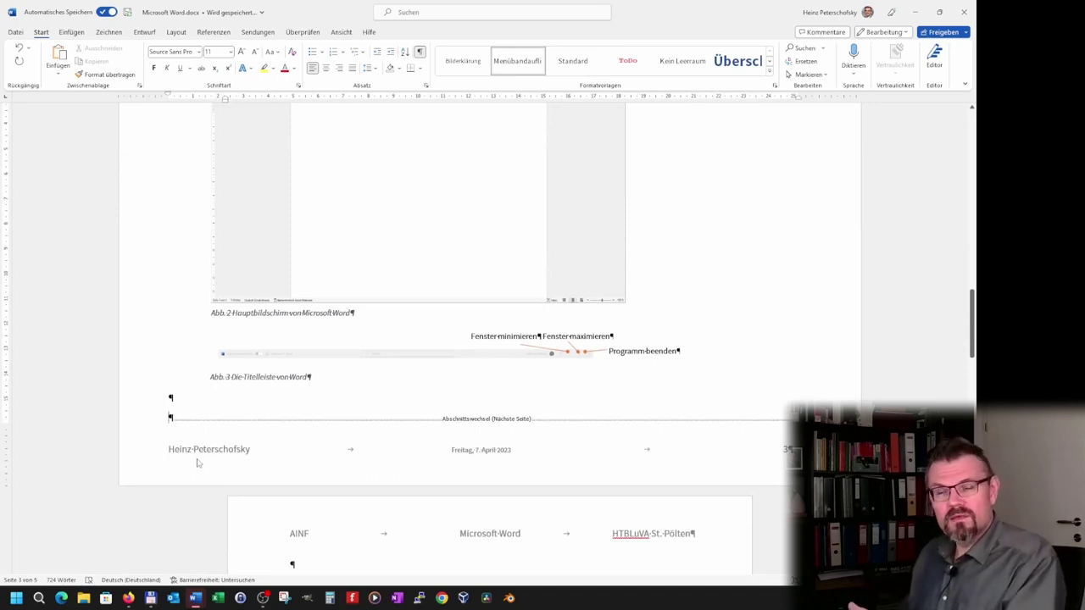
Delete the empty paragraph and section break after Abb. 3 so the pages merge
key("BackSpace")
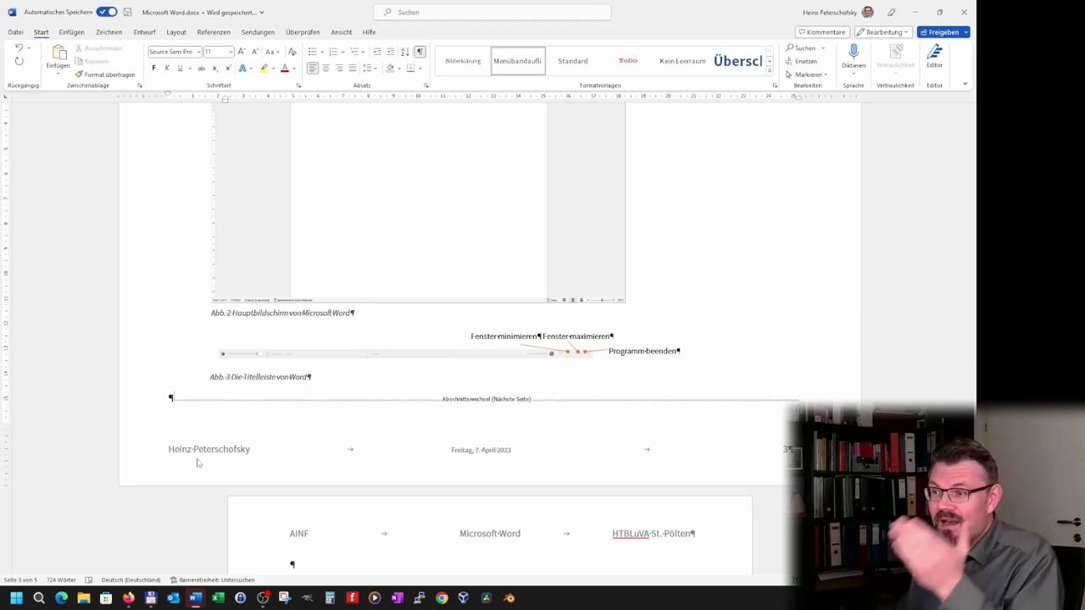
key("Delete")
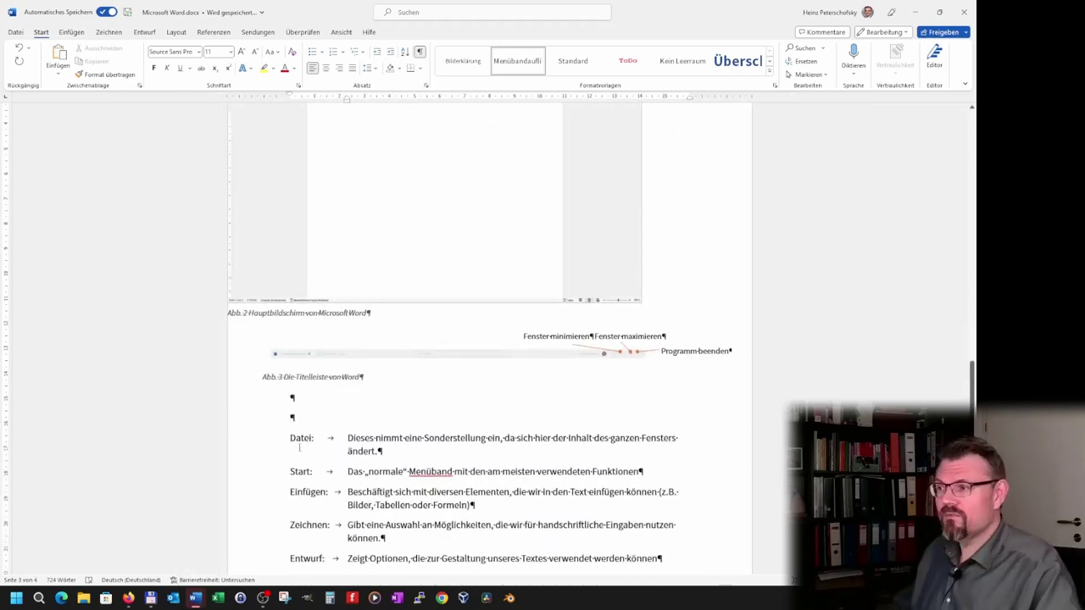
scroll(420, 337, "up", 1)
scroll(420, 338, "up", 3)
scroll(420, 337, "up", 3)
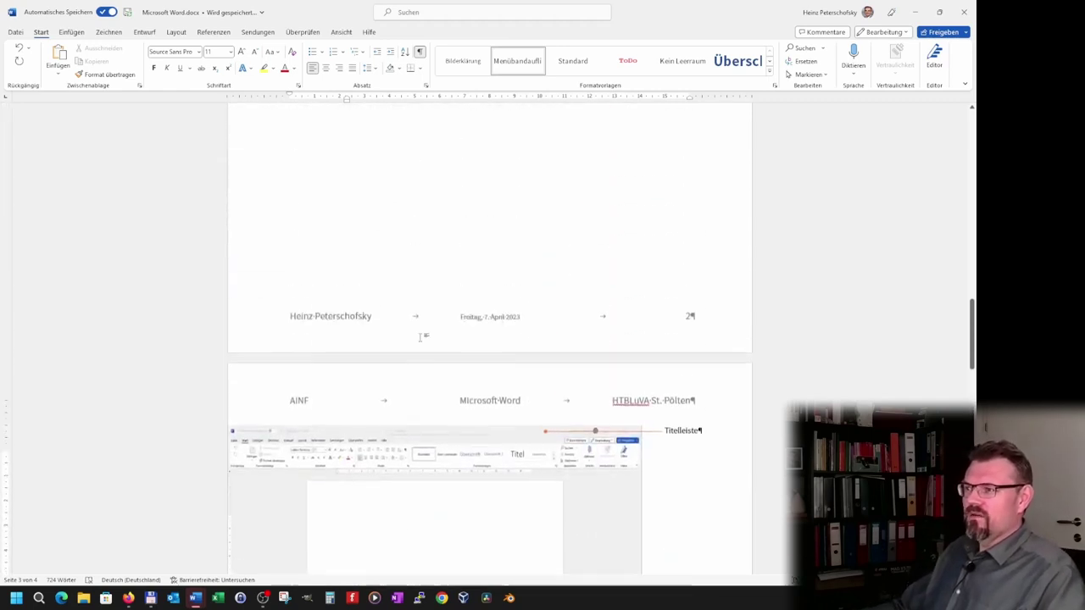
scroll(420, 337, "up", 2)
scroll(420, 337, "up", 3)
scroll(420, 338, "up", 3)
scroll(419, 337, "up", 2)
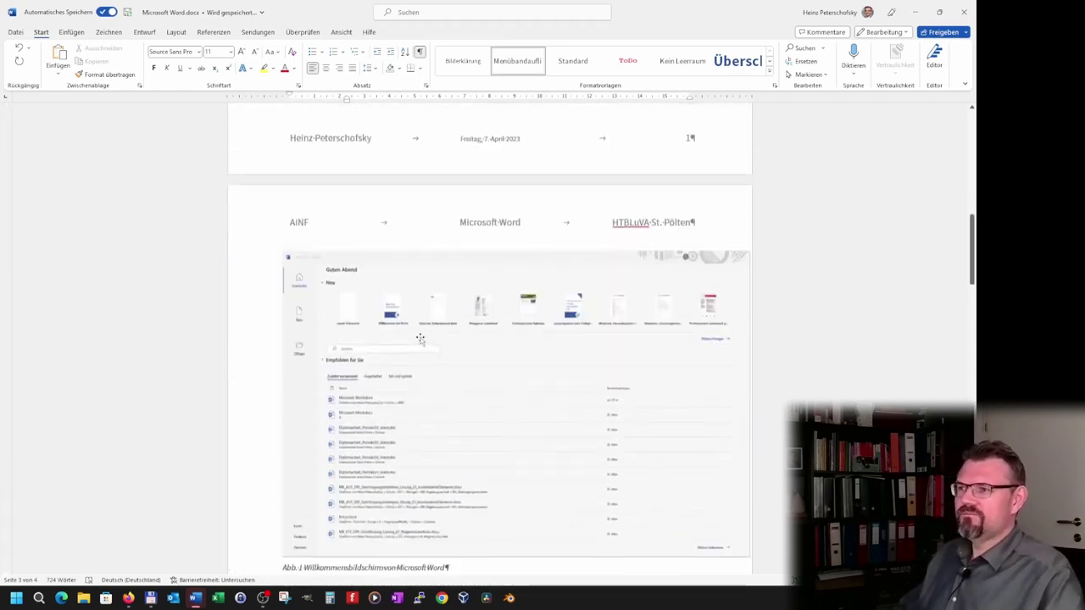
scroll(421, 340, "up", 2)
scroll(421, 341, "up", 5)
scroll(421, 341, "up", 5)
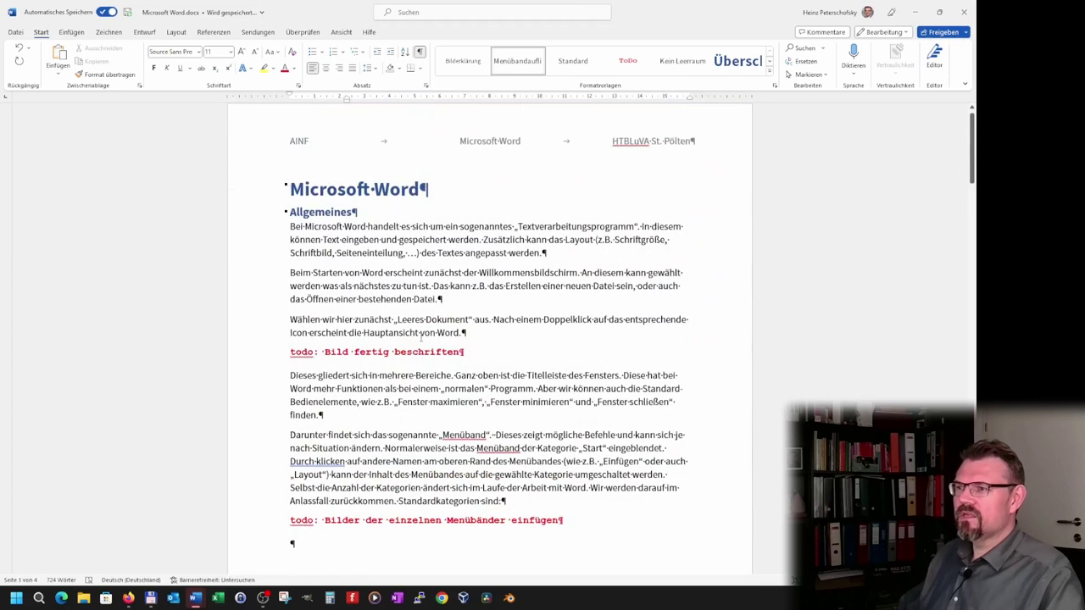
scroll(421, 338, "down", 4)
scroll(424, 334, "up", 3)
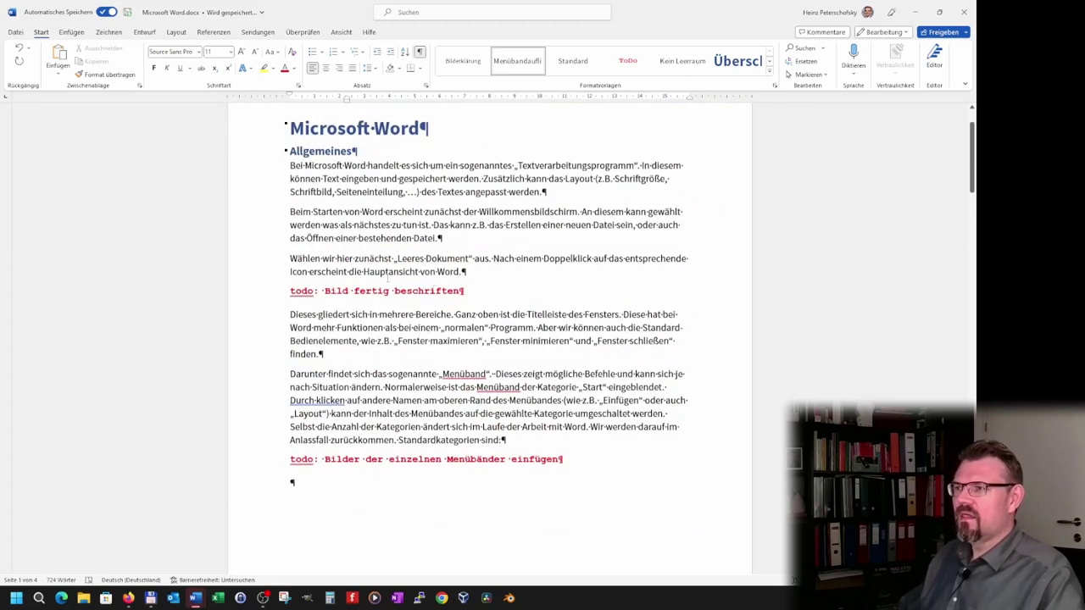
left_click(467, 244)
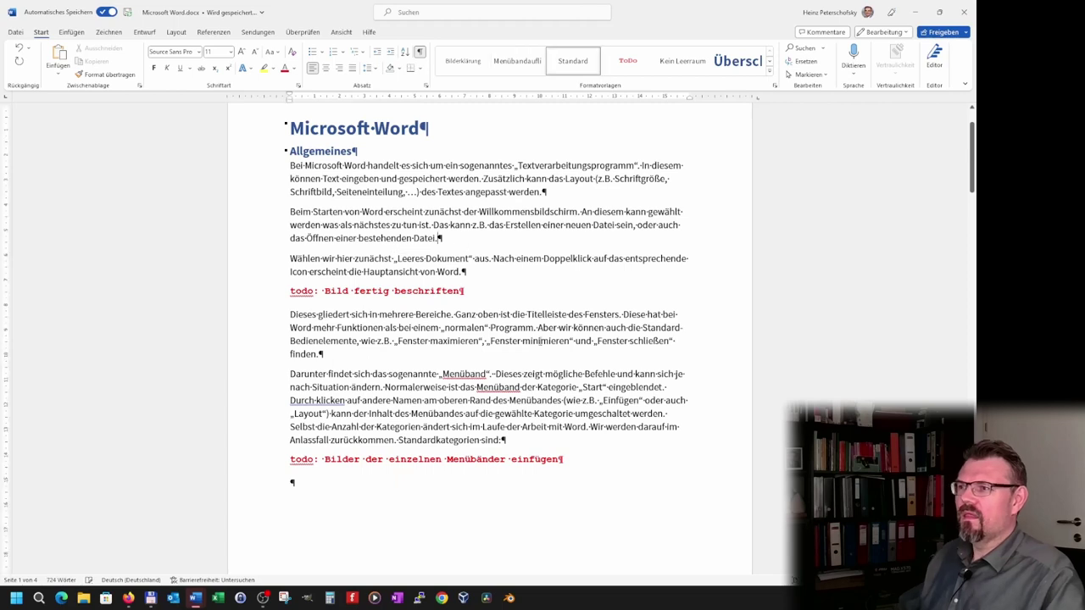
scroll(531, 438, "down", 6)
Try a 14 cm width on the welcome-screen screenshot, then undo it
scroll(554, 491, "down", 4)
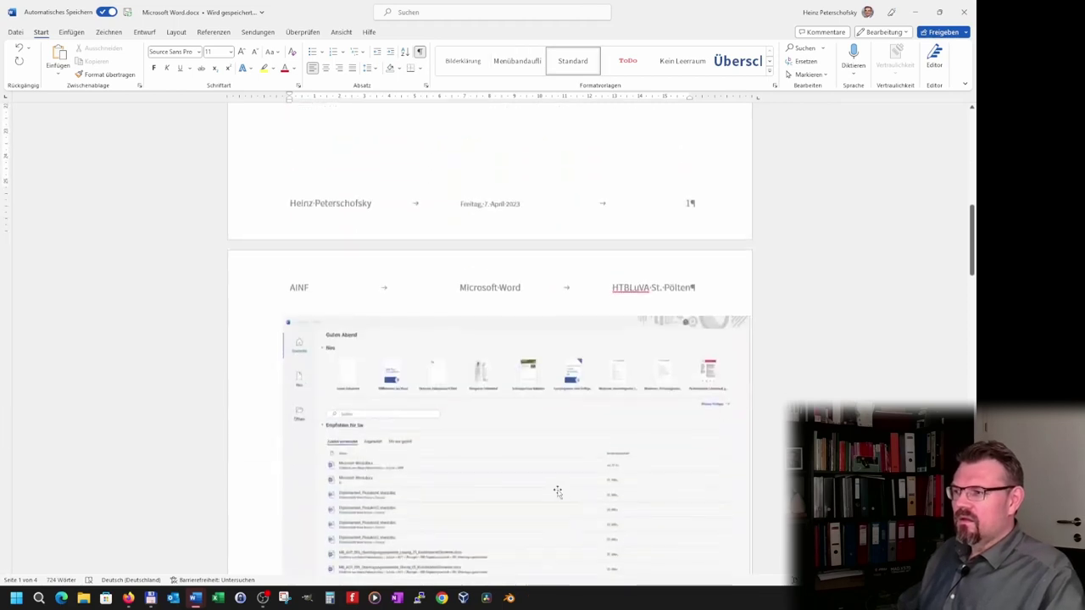
left_click(570, 454)
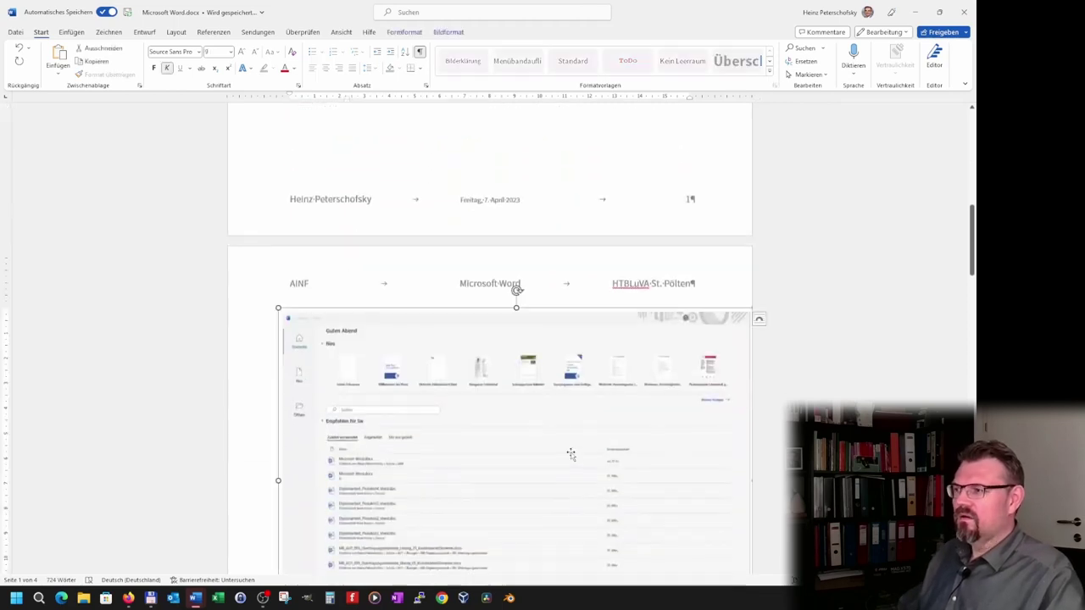
left_click(449, 33)
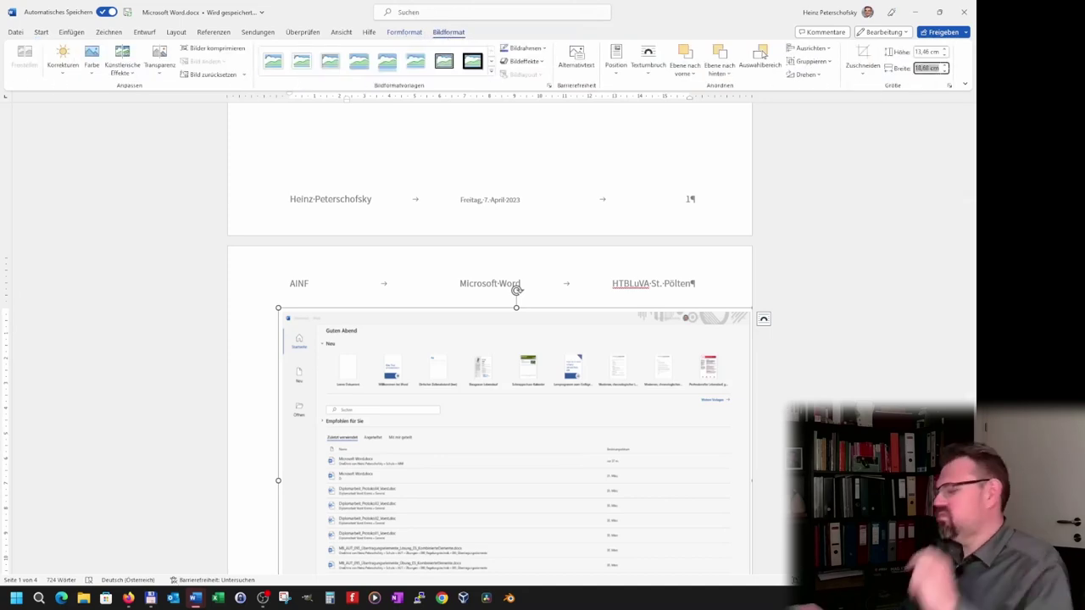
type("14")
key("Return")
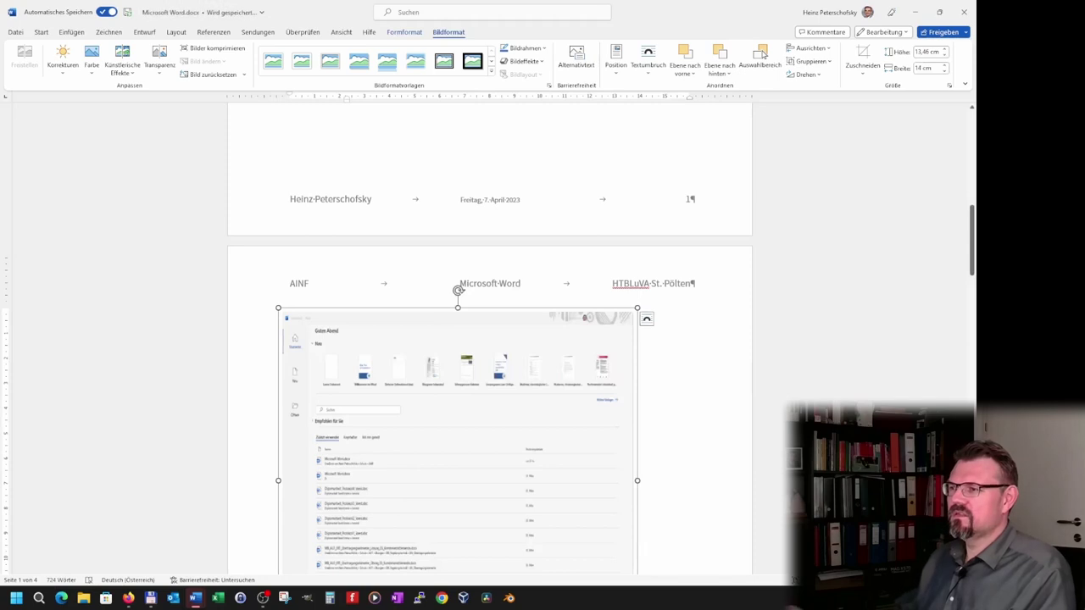
scroll(689, 455, "down", 2)
scroll(677, 458, "down", 2)
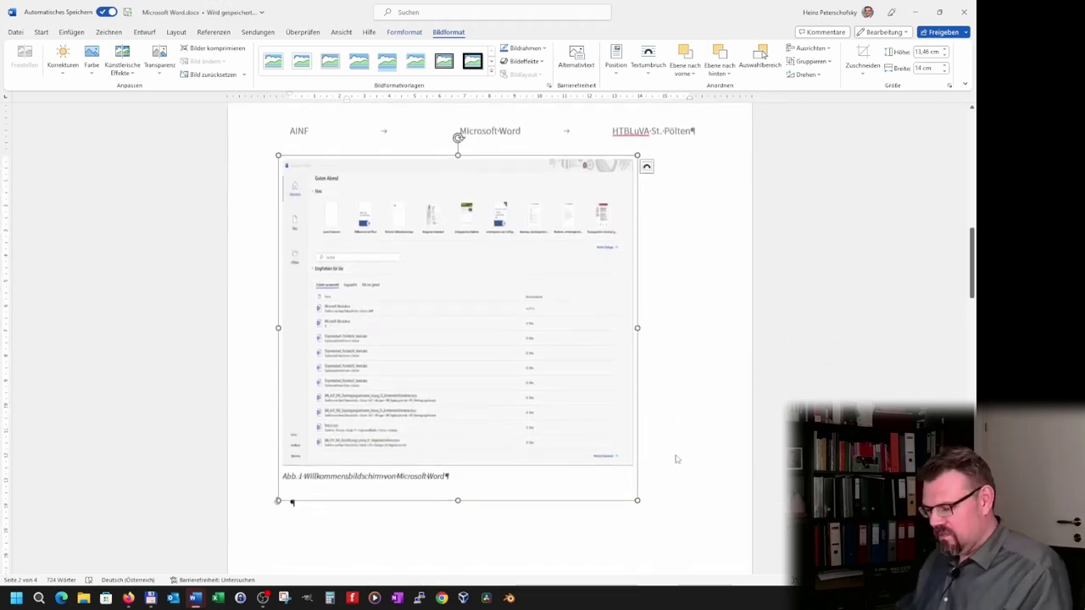
key("ctrl+z")
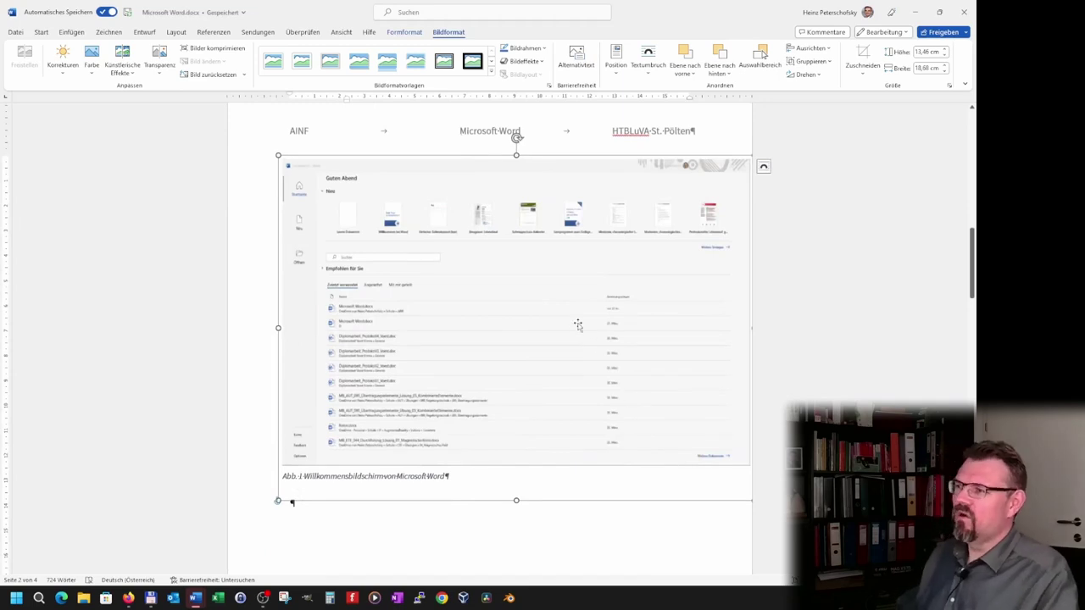
Ungroup the welcome-screen picture from its caption
right_click(577, 324)
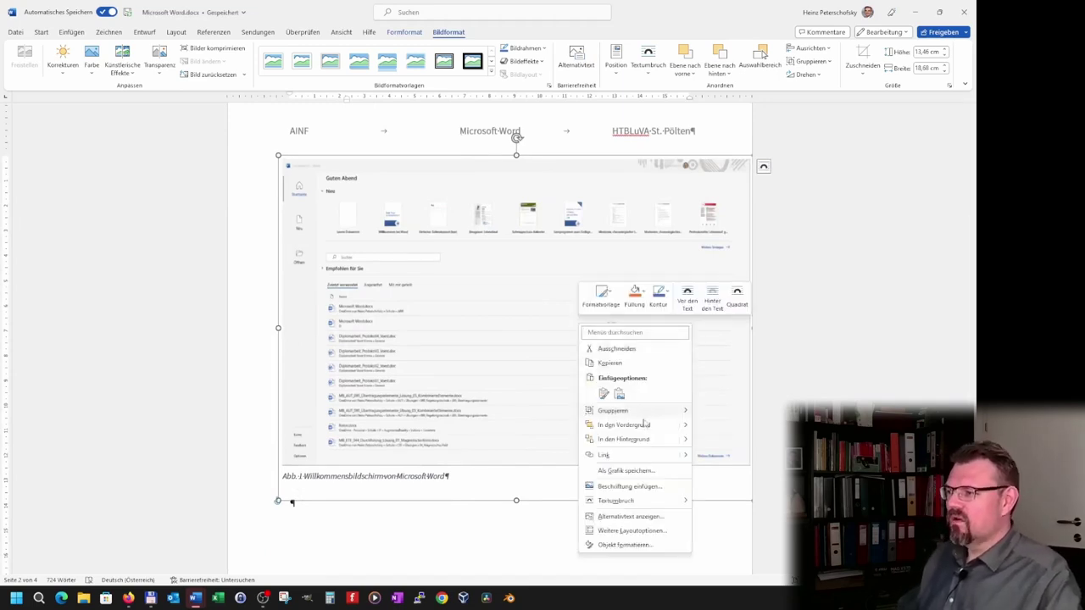
mouse_move(645, 414)
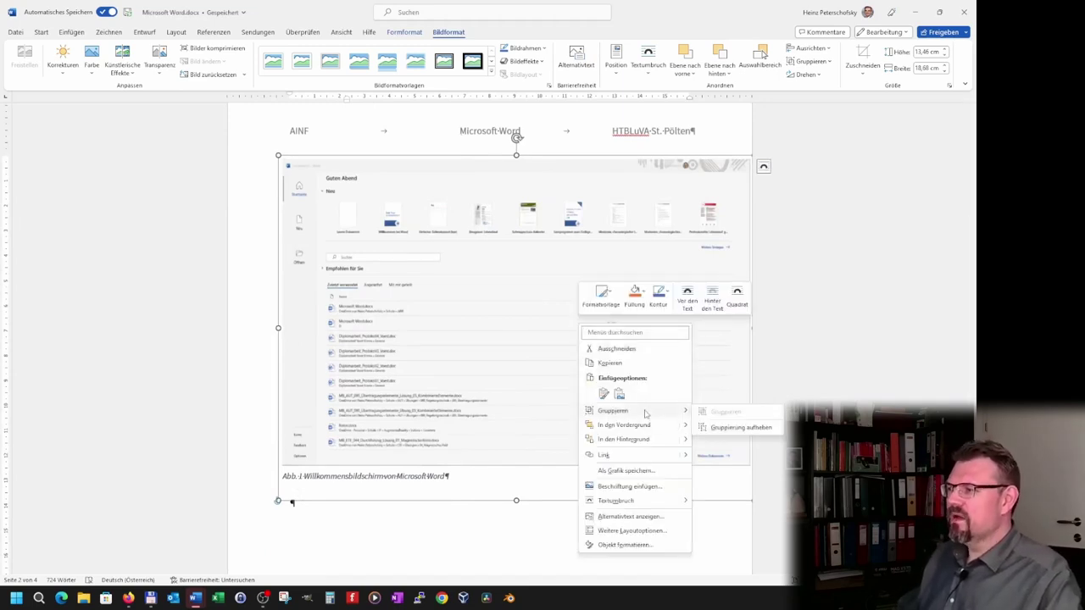
left_click(717, 429)
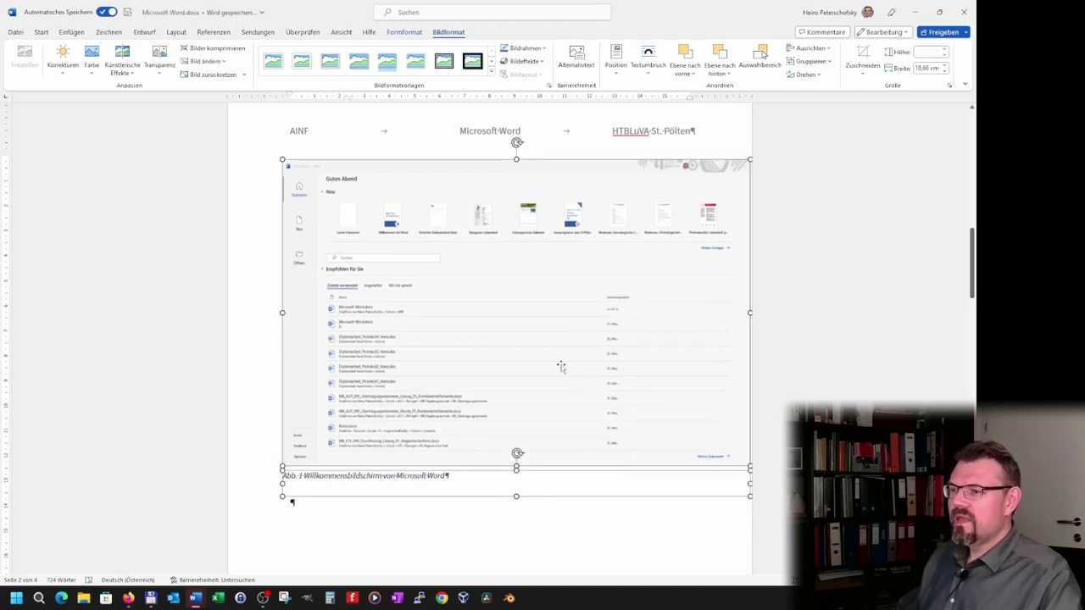
left_click(555, 517)
Set the welcome-screen picture alone to 13 cm wide
left_click(593, 337)
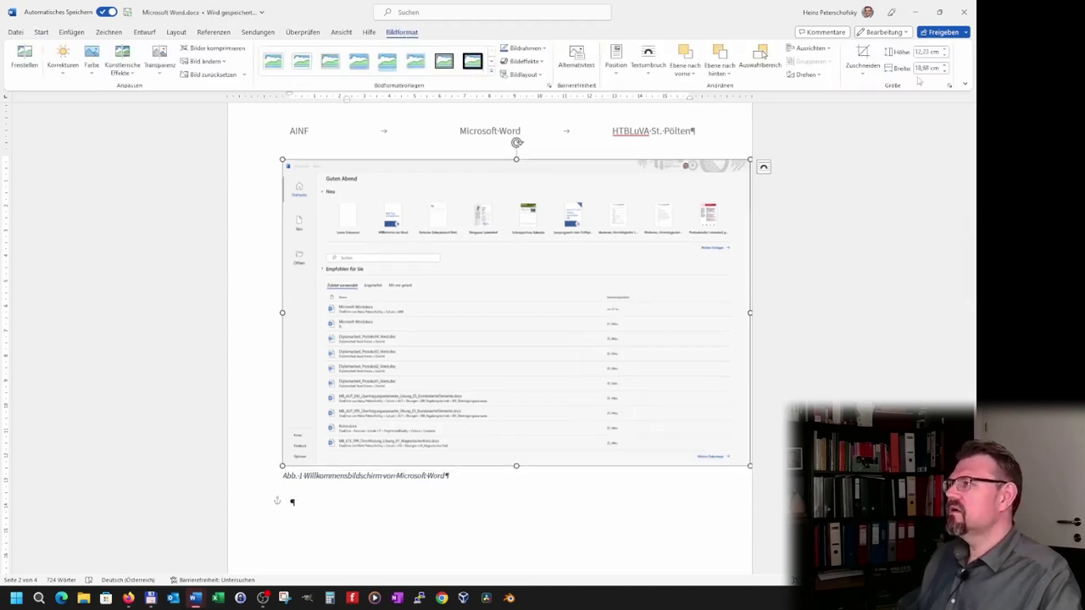
type("14")
key("Return")
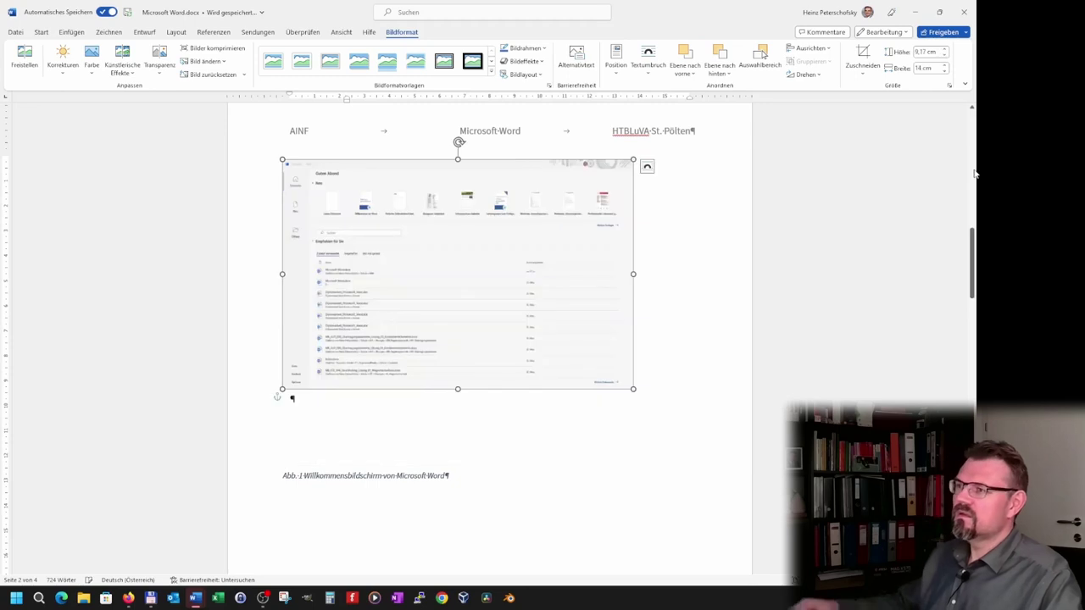
left_click(379, 468)
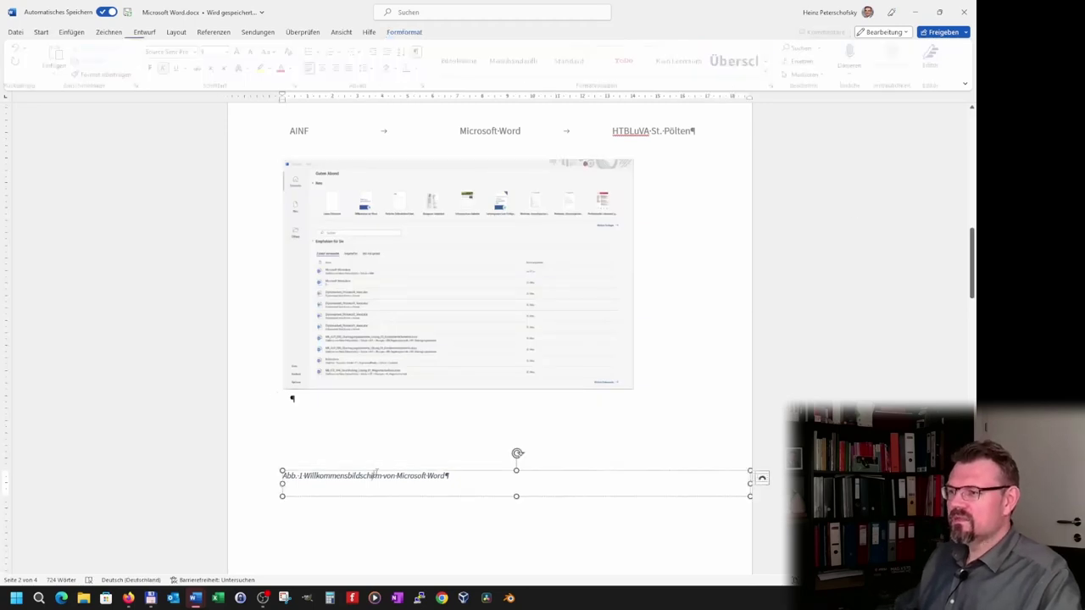
left_click(540, 330)
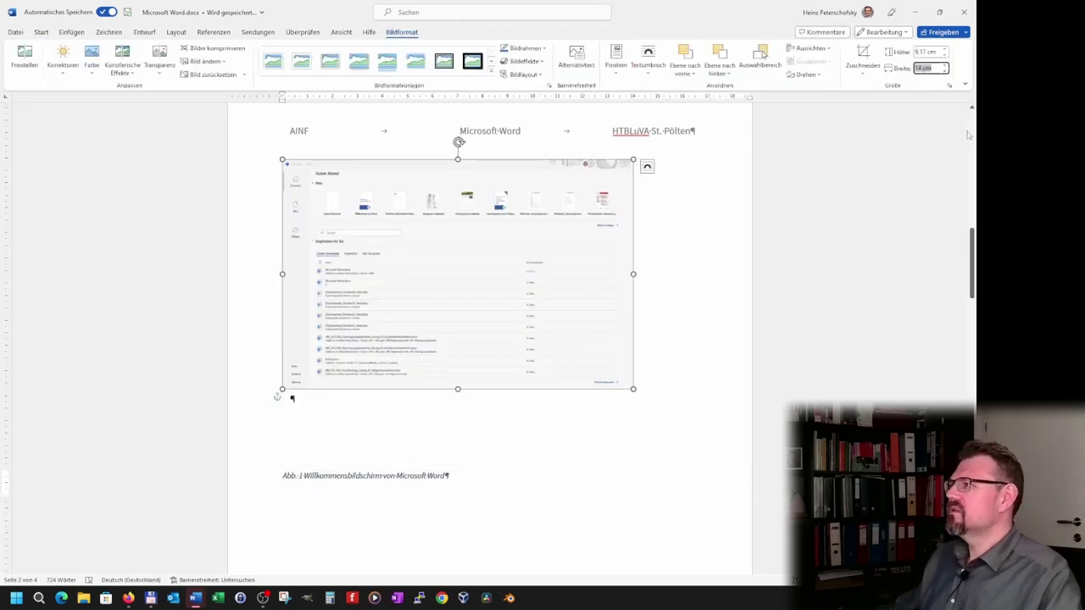
type("3")
key("Return")
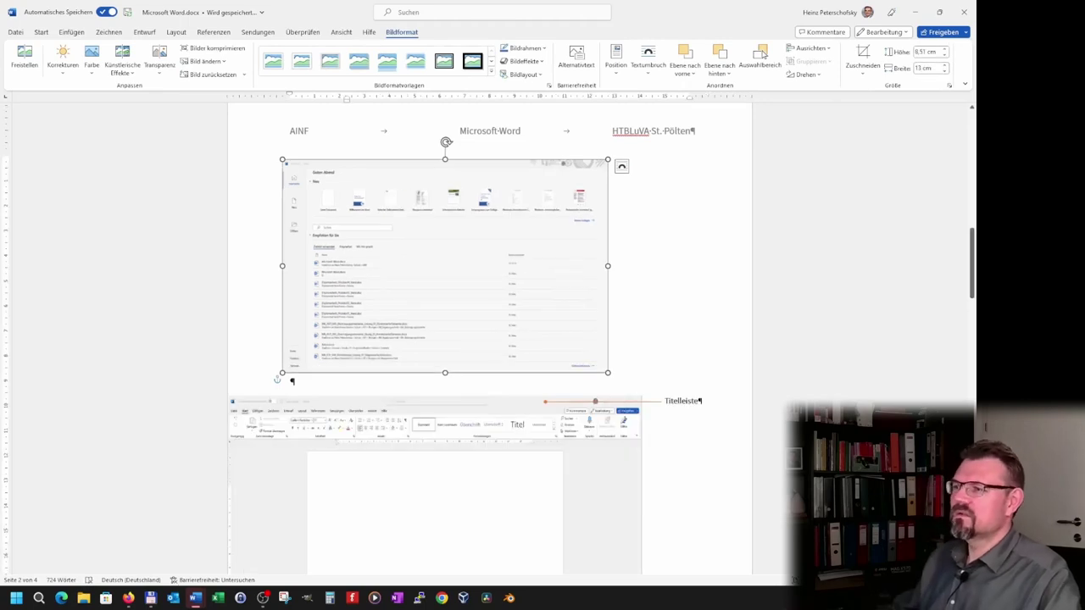
Adjust the position of the main-screen screenshot
scroll(345, 248, "down", 5)
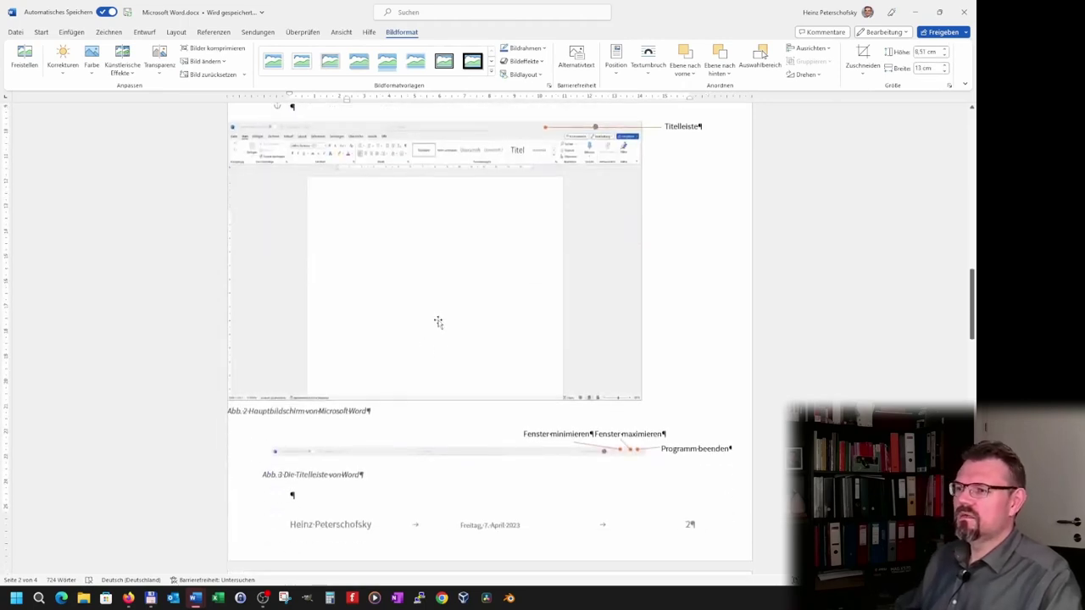
left_click_drag(438, 324, 450, 411)
mouse_move(461, 477)
left_mouse_down()
mouse_move(630, 380)
mouse_move(642, 435)
left_mouse_up()
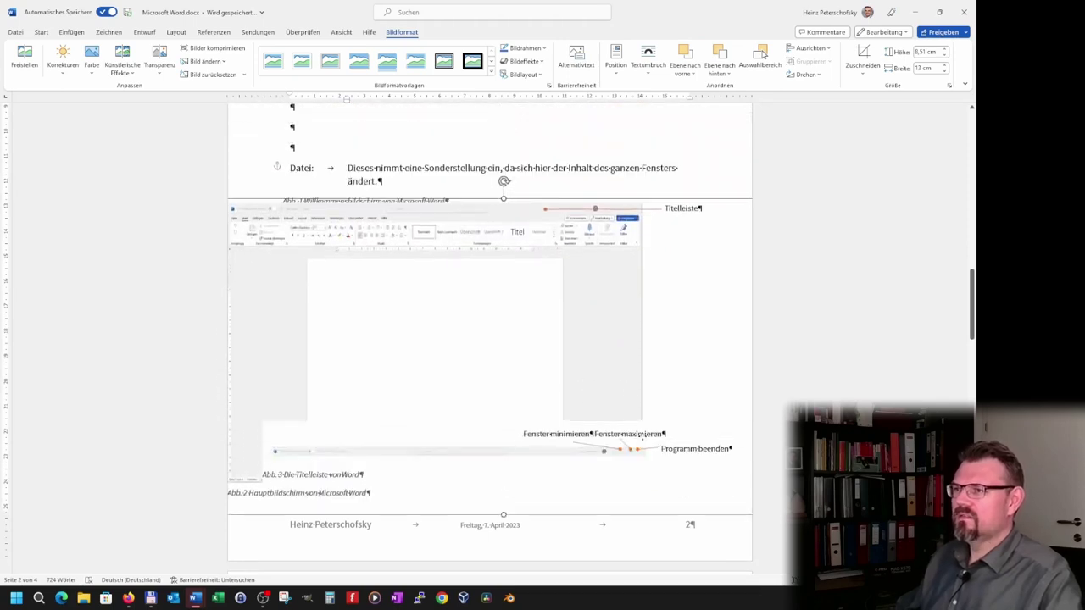
scroll(687, 346, "up", 1)
scroll(593, 348, "up", 1)
scroll(429, 346, "up", 2)
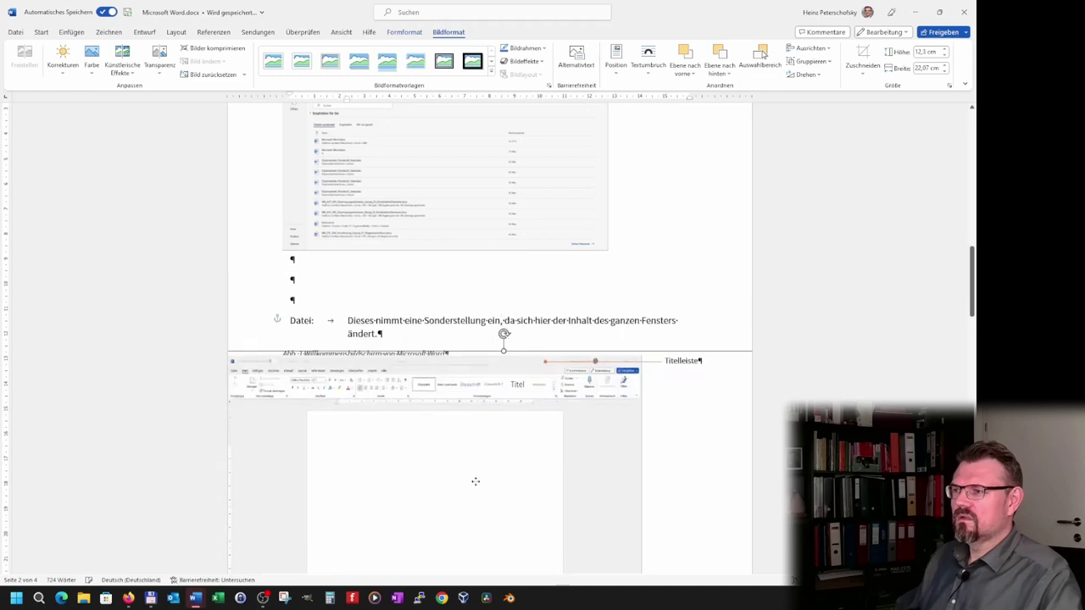
scroll(474, 474, "down", 2)
scroll(471, 339, "down", 4)
scroll(468, 302, "up", 3)
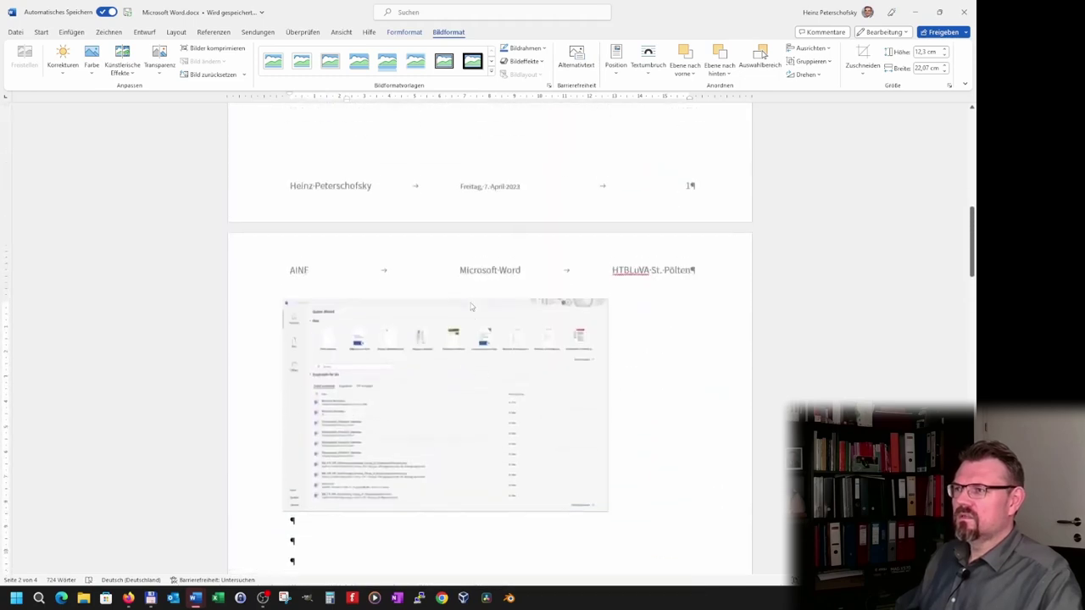
Move the welcome-screen picture up to page 1, directly above the Beim Starten paragraph
left_click_drag(443, 305, 495, 176)
scroll(495, 175, "up", 3)
scroll(492, 245, "up", 2)
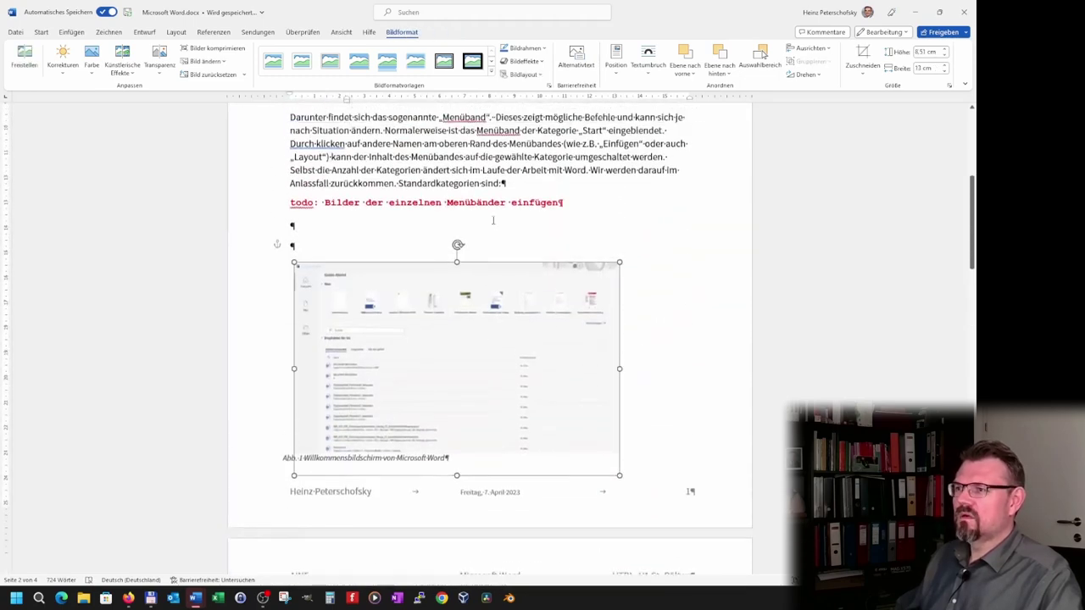
left_click_drag(494, 356, 492, 231)
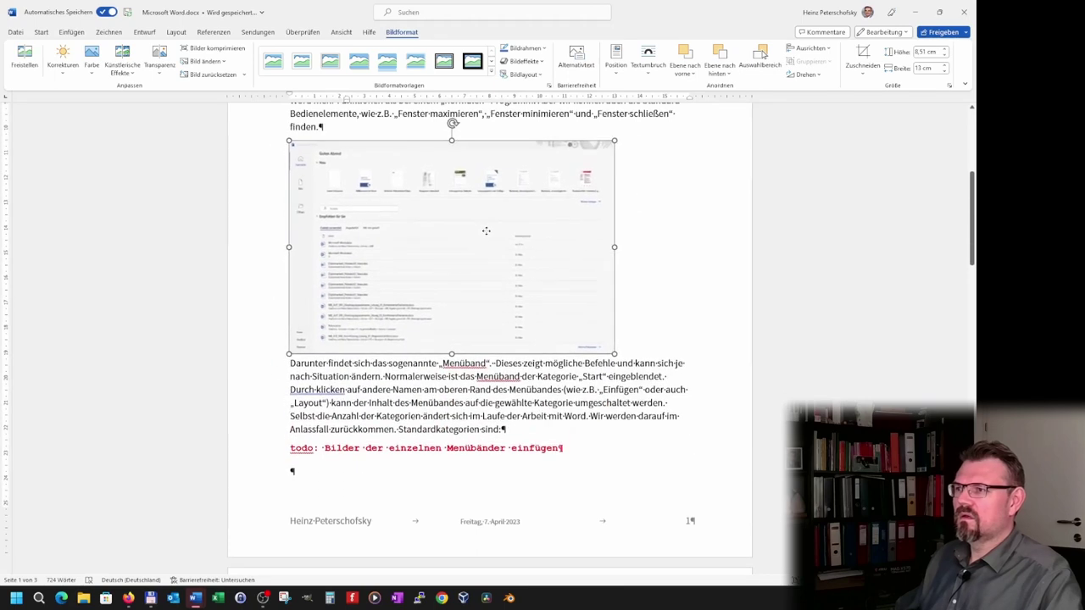
scroll(493, 286, "up", 3)
mouse_move(479, 371)
left_mouse_down()
mouse_move(481, 211)
mouse_move(494, 211)
left_mouse_up()
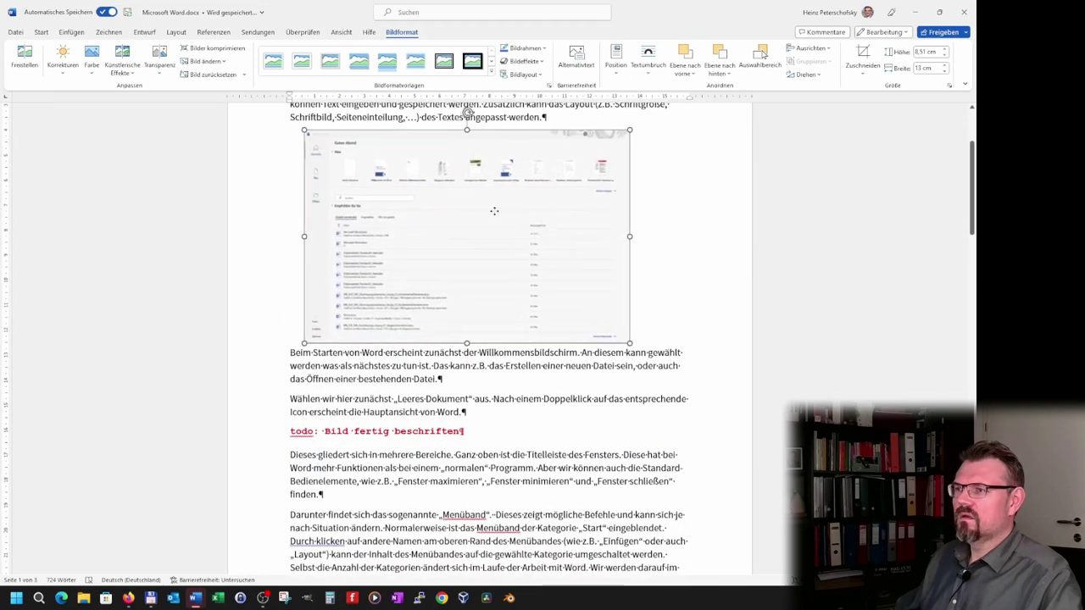
scroll(477, 378, "down", 5)
scroll(477, 379, "down", 3)
scroll(477, 379, "down", 2)
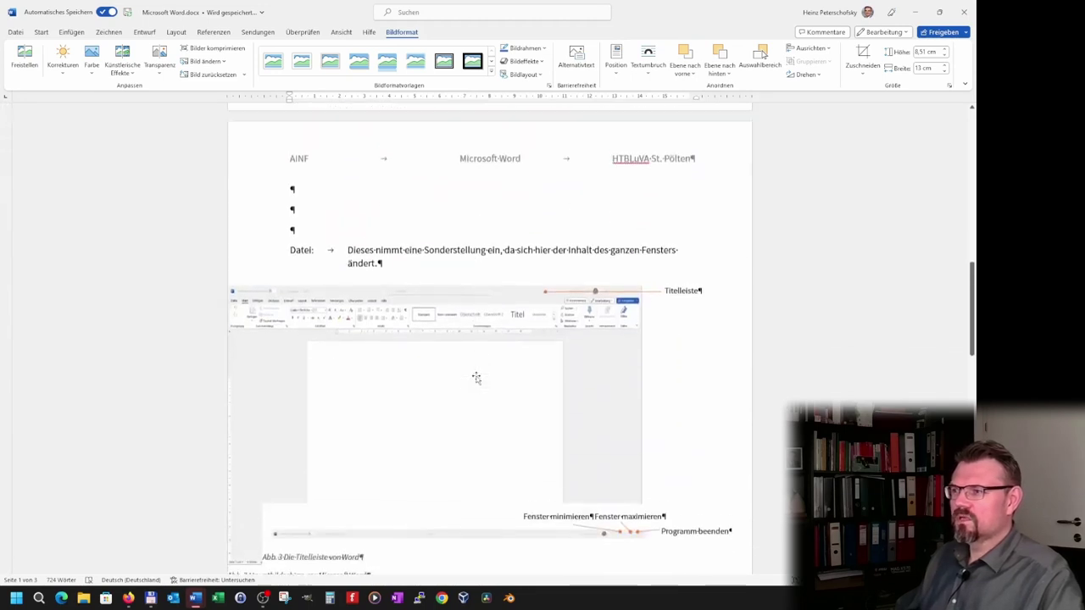
scroll(477, 379, "down", 2)
scroll(476, 377, "down", 3)
scroll(474, 376, "down", 1)
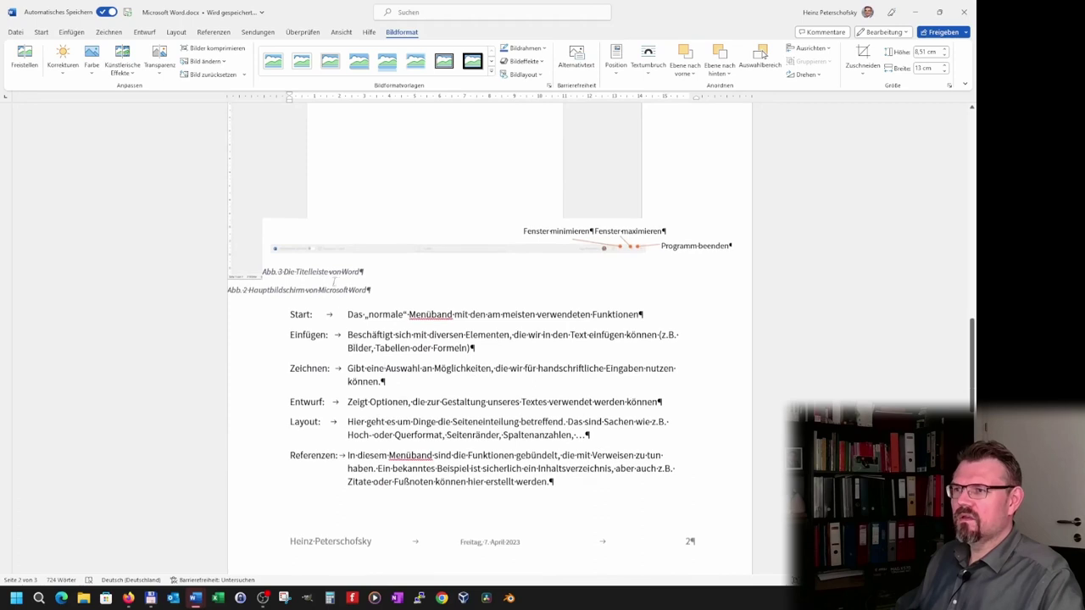
Undo an accidental move of the title-bar figure below the category list
left_click(456, 171)
scroll(475, 220, "up", 3)
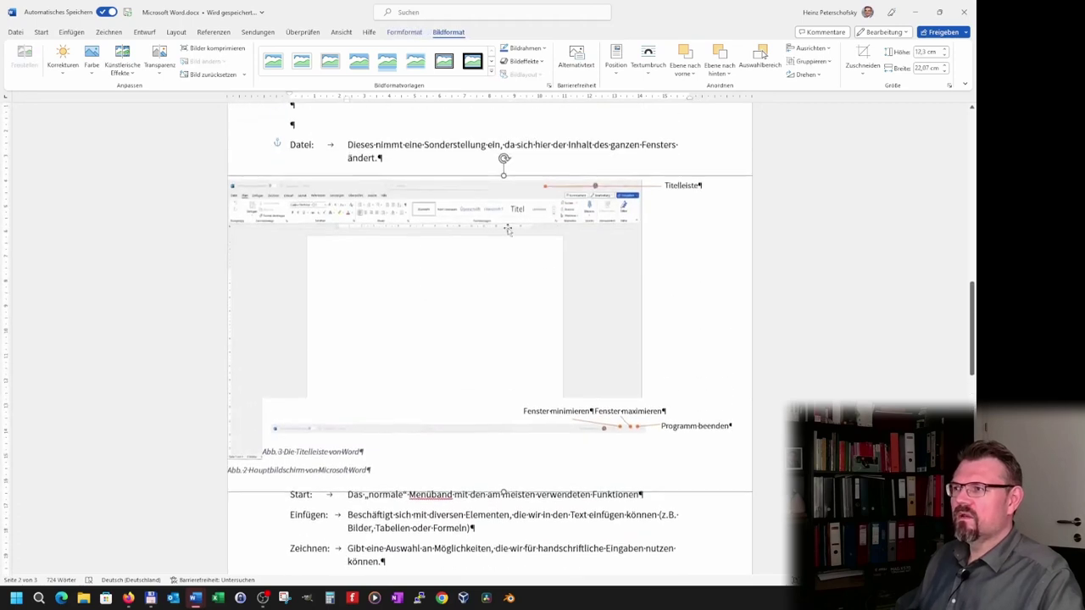
left_click_drag(542, 189, 546, 449)
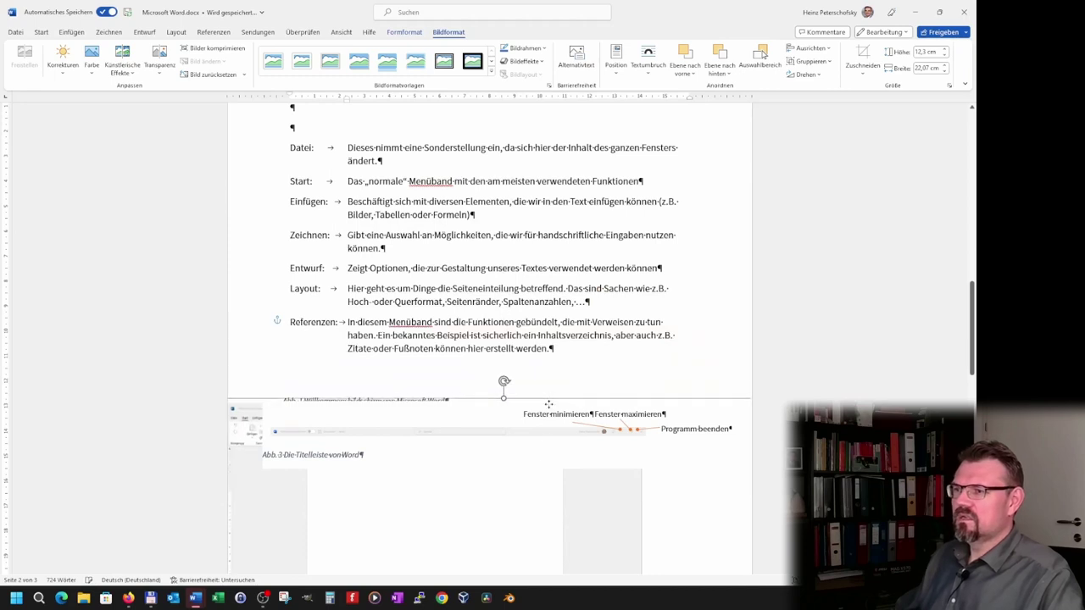
key("ctrl+z")
scroll(553, 359, "down", 3)
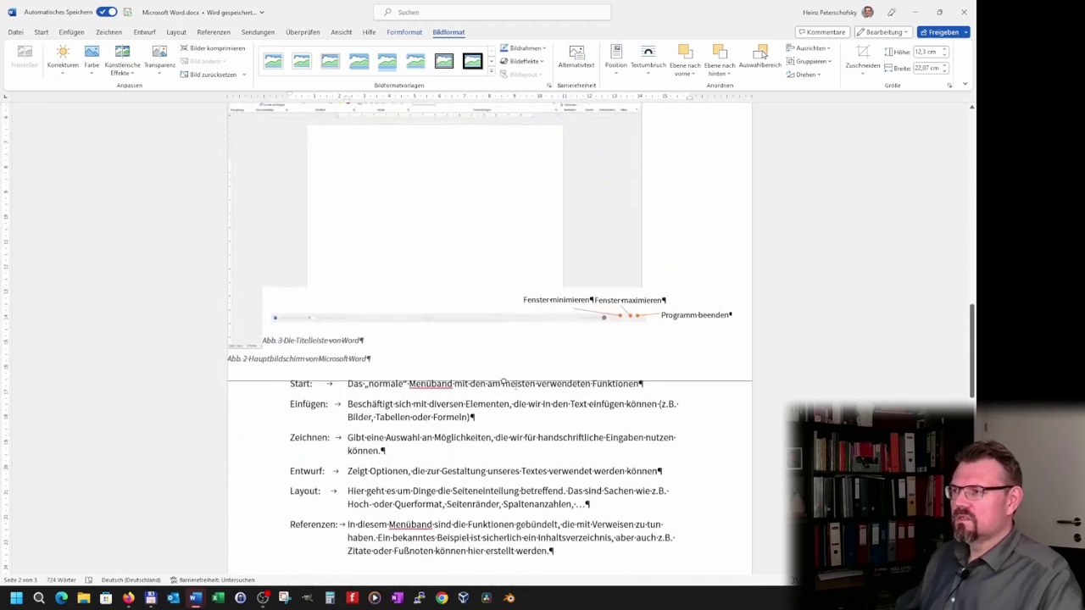
left_click(539, 252)
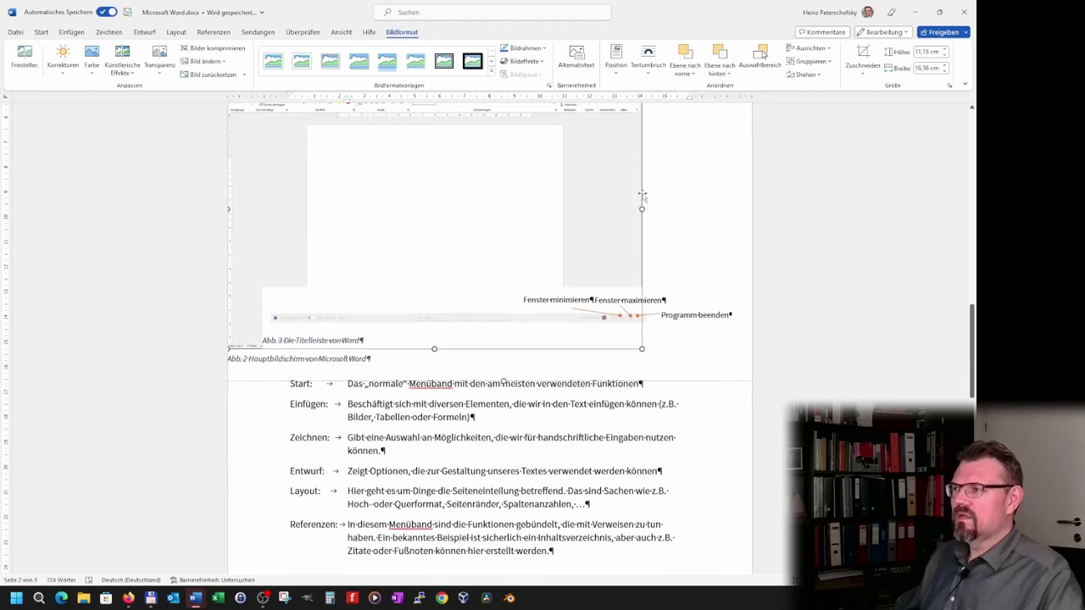
left_click(678, 209)
Nudge the title-bar figure and make the Abb. 1 caption box 13 cm wide
left_click(471, 199)
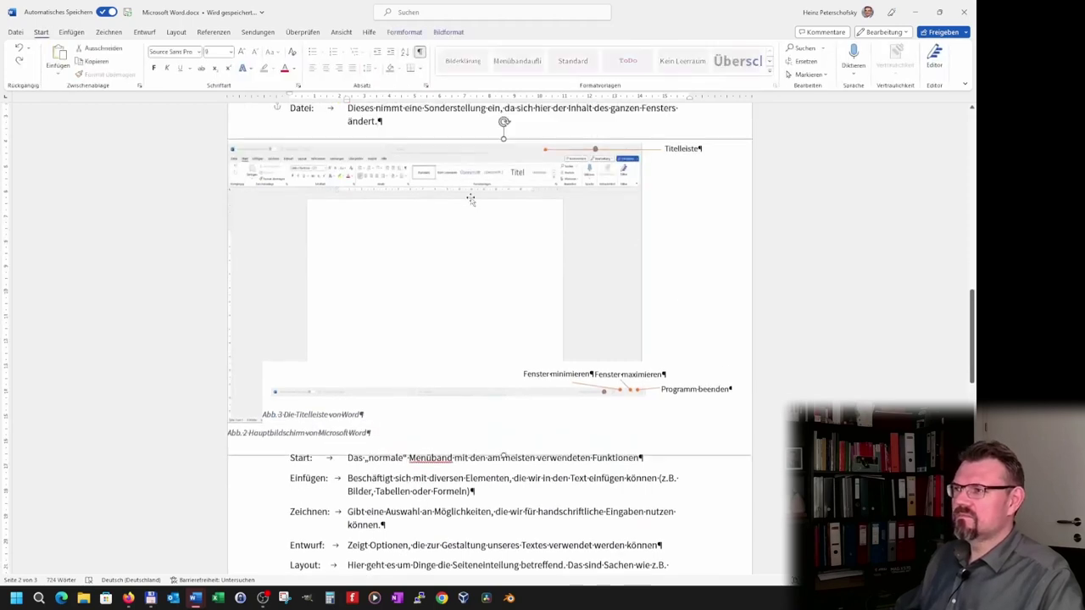
mouse_move(497, 201)
left_mouse_down()
mouse_move(500, 254)
mouse_move(581, 125)
left_mouse_up()
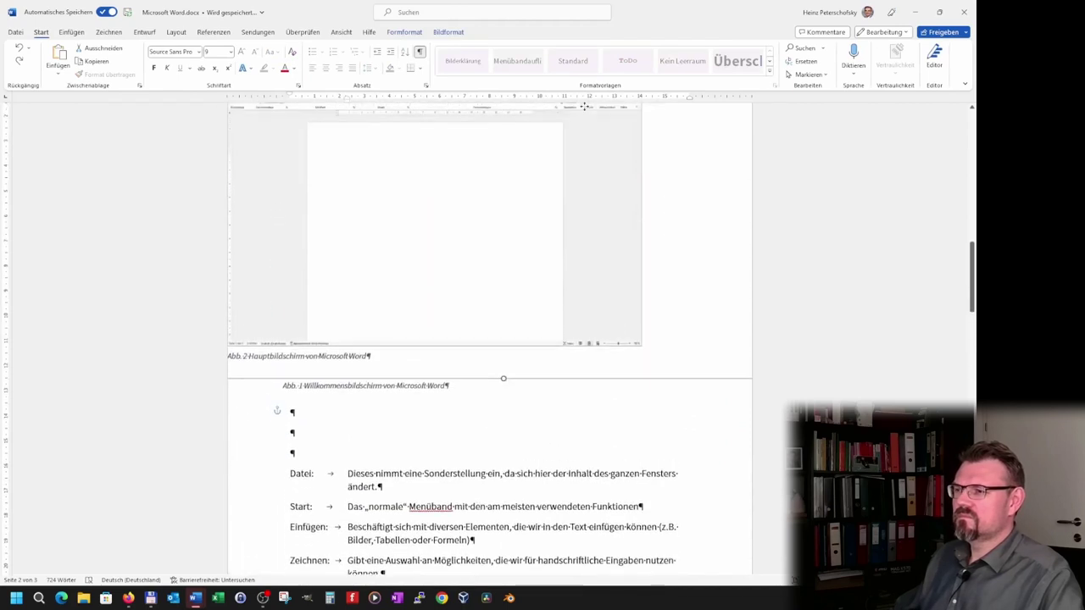
left_click(396, 394)
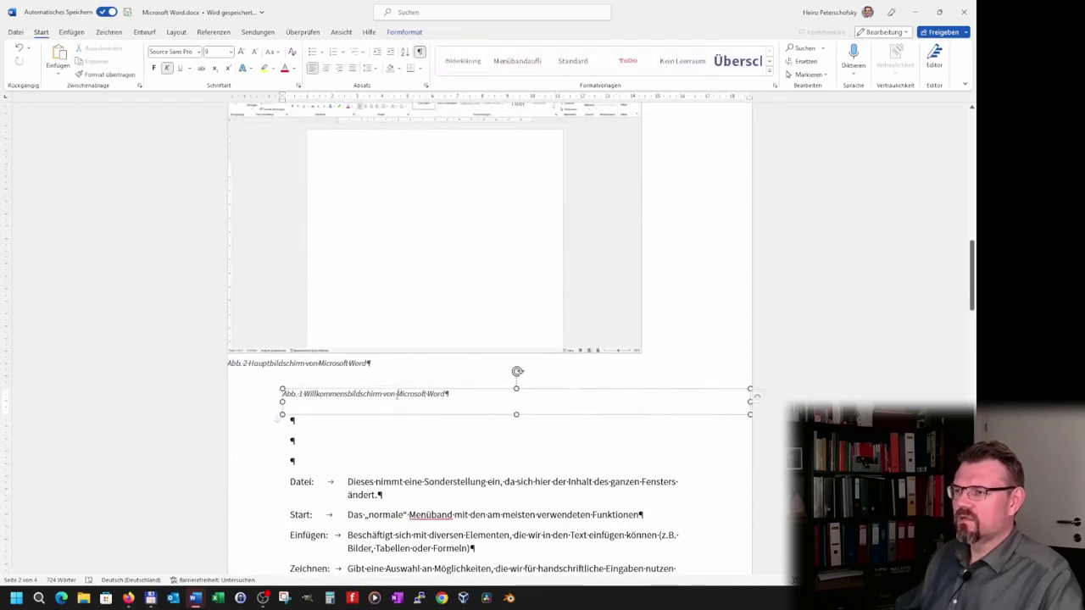
left_click_drag(472, 406, 467, 396)
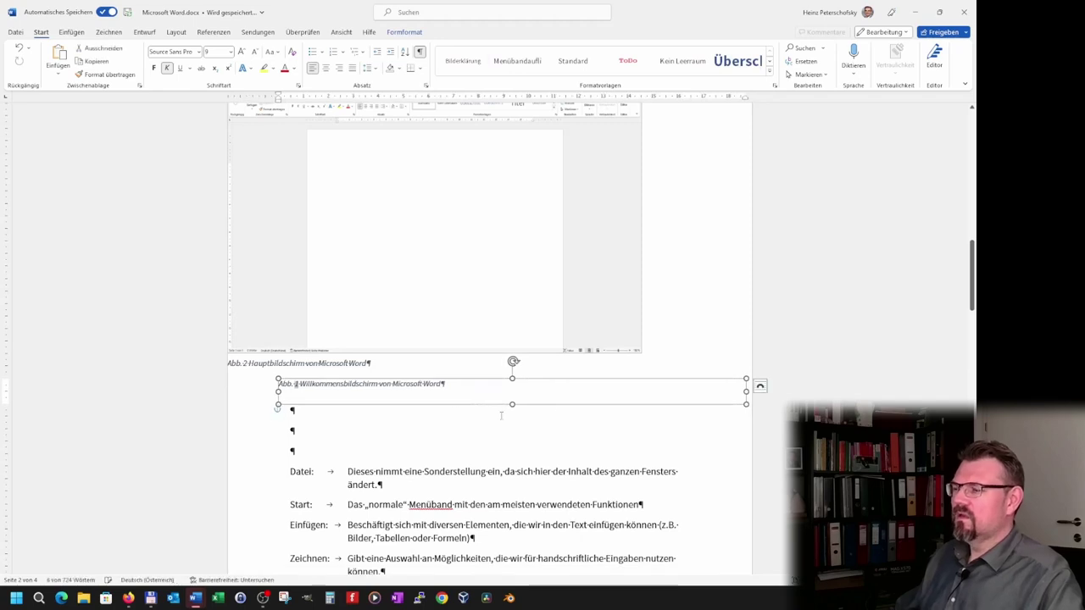
left_click(405, 32)
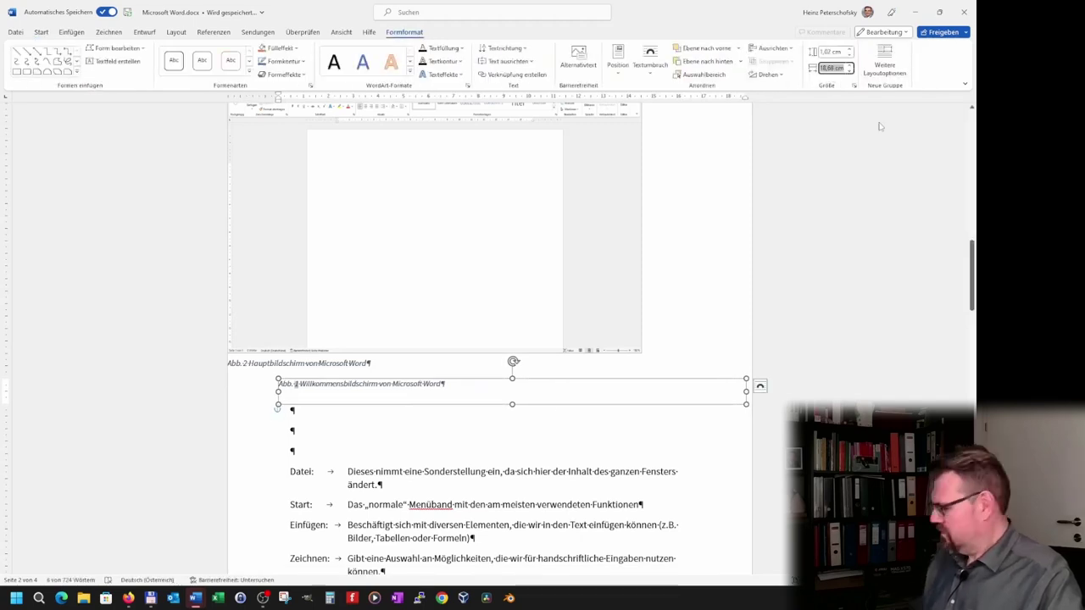
type("13")
key("Return")
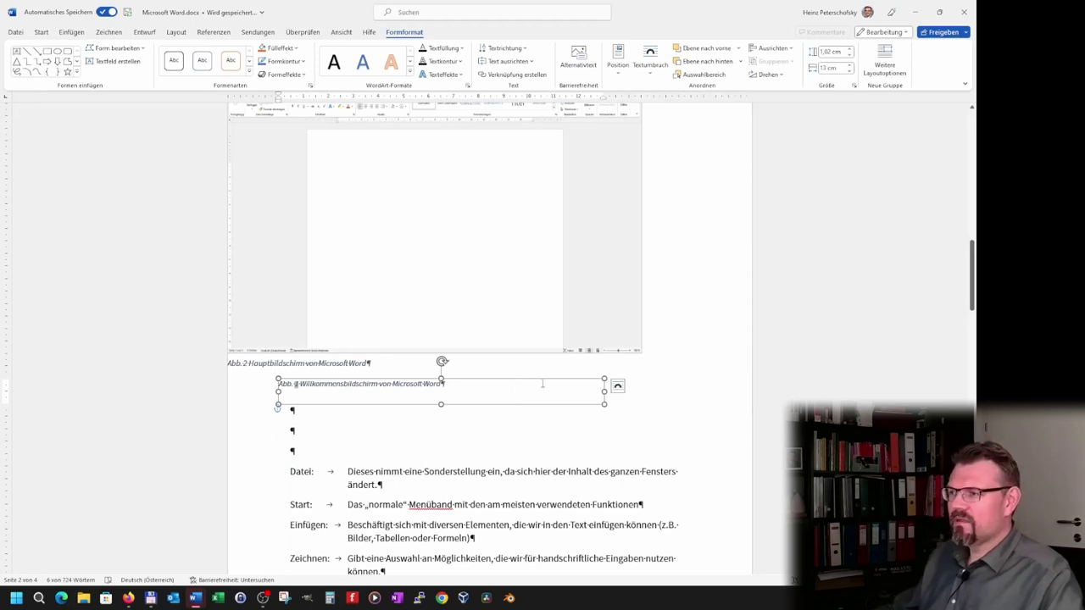
Drag the Abb. 1 caption up to sit directly below the welcome-screen screenshot
left_click_drag(543, 383, 596, 102)
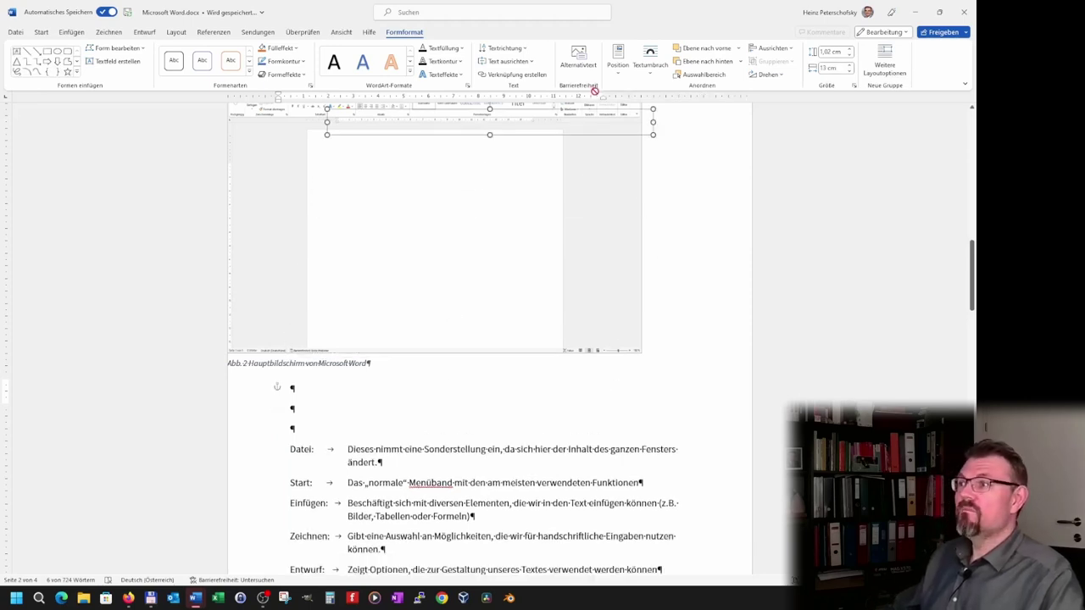
scroll(596, 102, "up", 2)
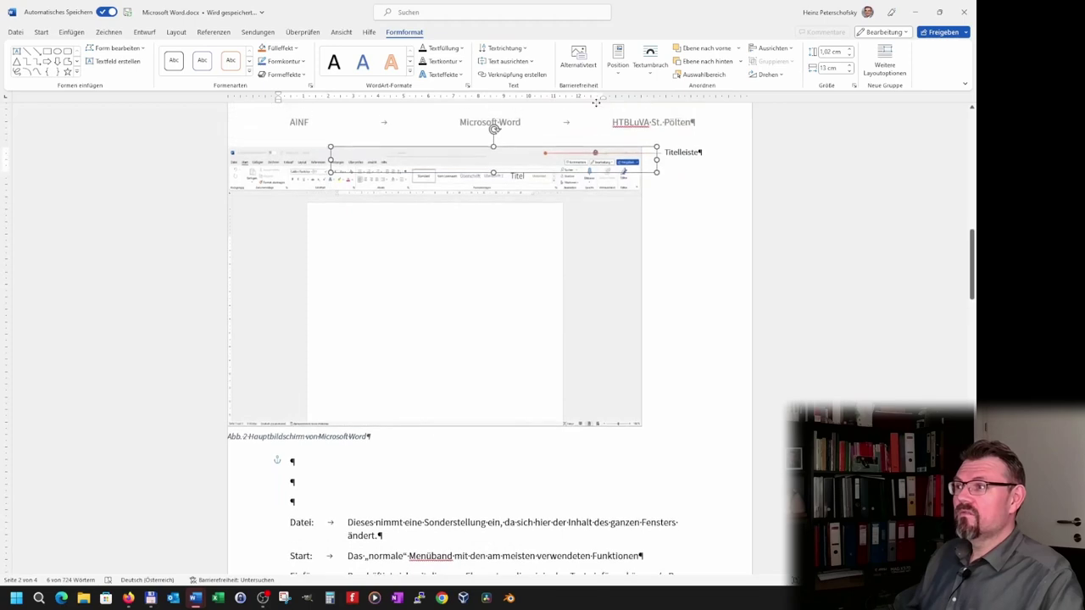
left_click_drag(596, 102, 596, 101)
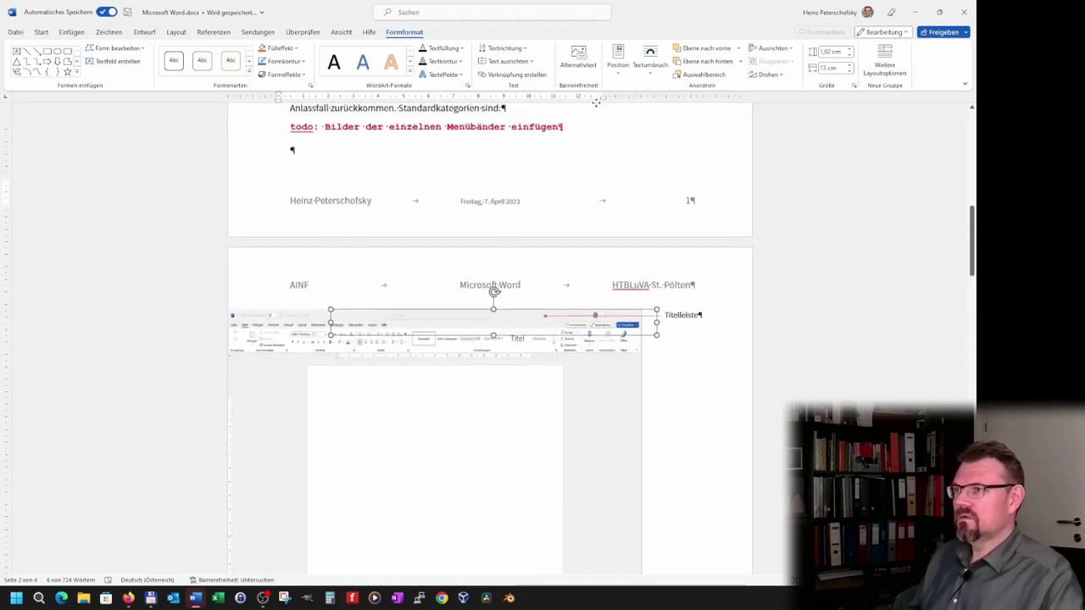
left_click_drag(596, 102, 560, 163)
scroll(559, 164, "up", 4)
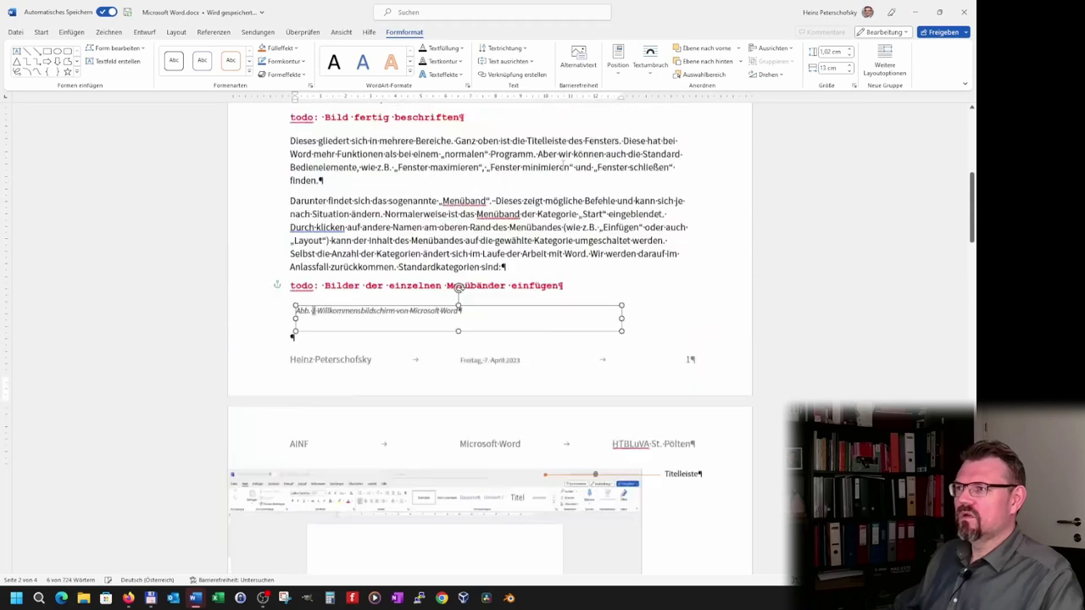
scroll(559, 164, "up", 4)
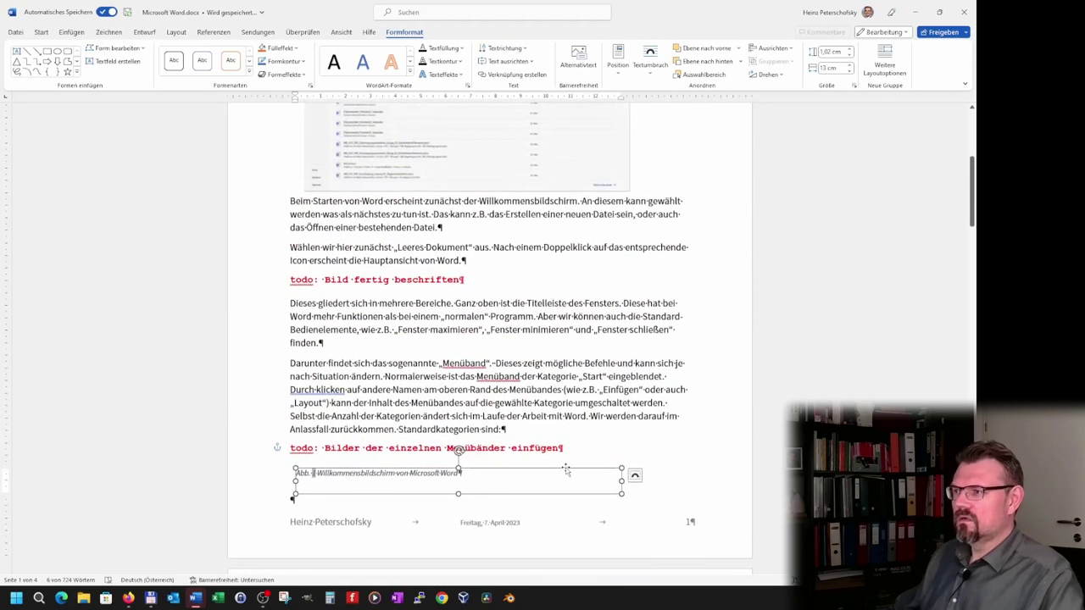
left_click_drag(566, 470, 573, 196)
Nudge the caption box into line with the screenshot and check the screenshot's size
left_click(569, 160)
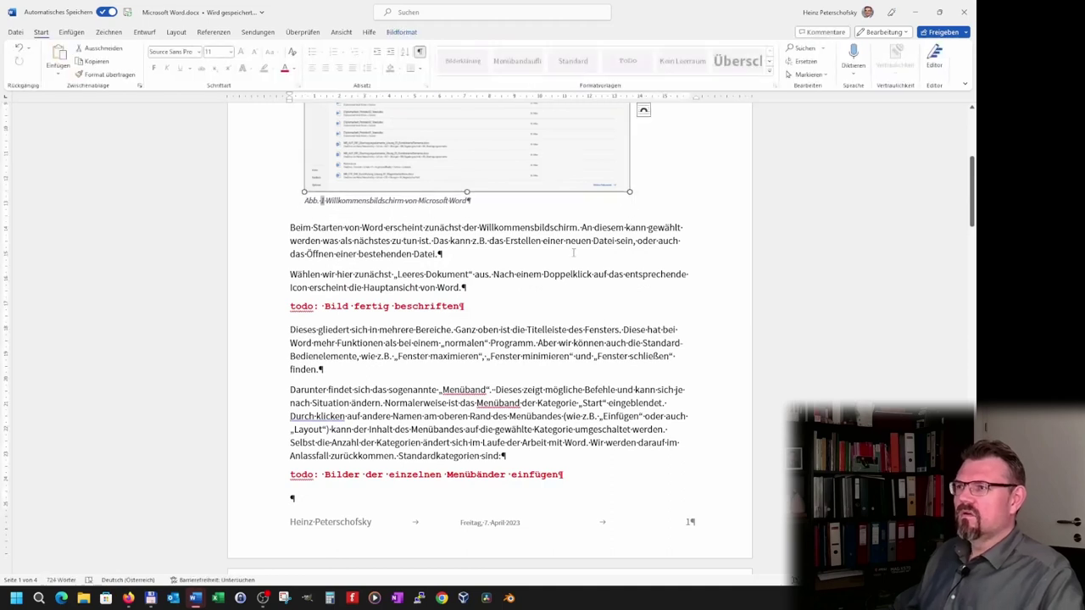
scroll(564, 246, "up", 3)
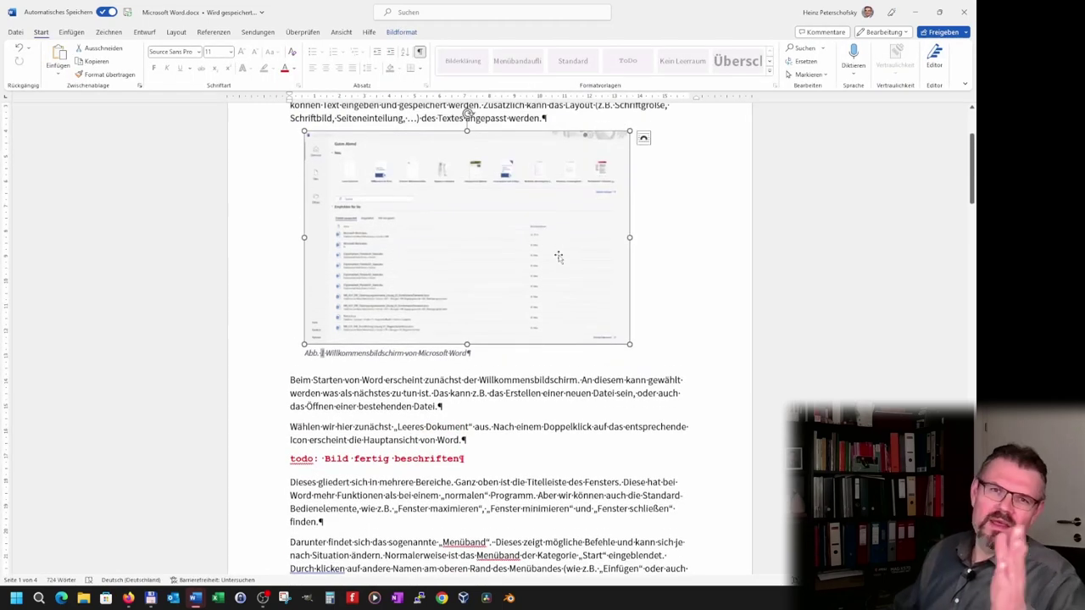
left_click(420, 360)
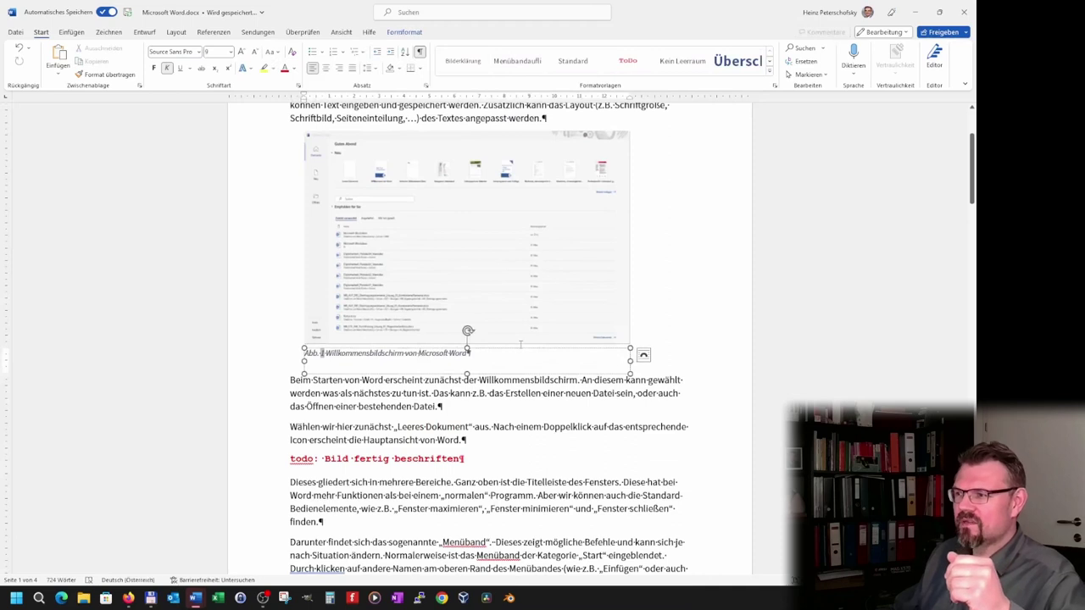
left_click_drag(520, 348, 506, 351)
left_click(512, 254)
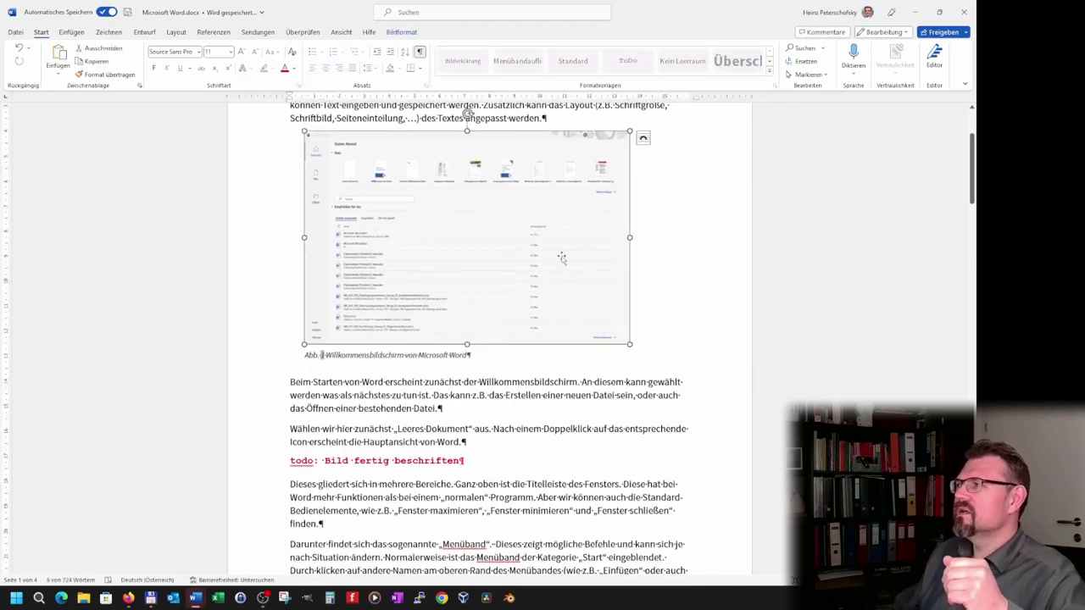
left_click(415, 37)
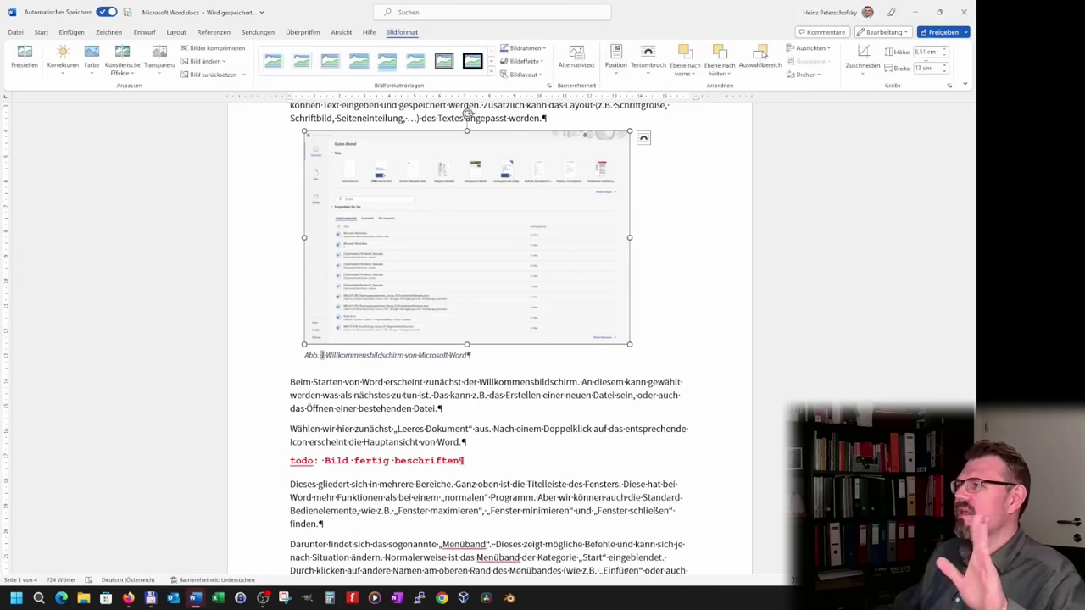
Pull the Abb. 1 caption box up against the screenshot and make it shorter
left_click(525, 360)
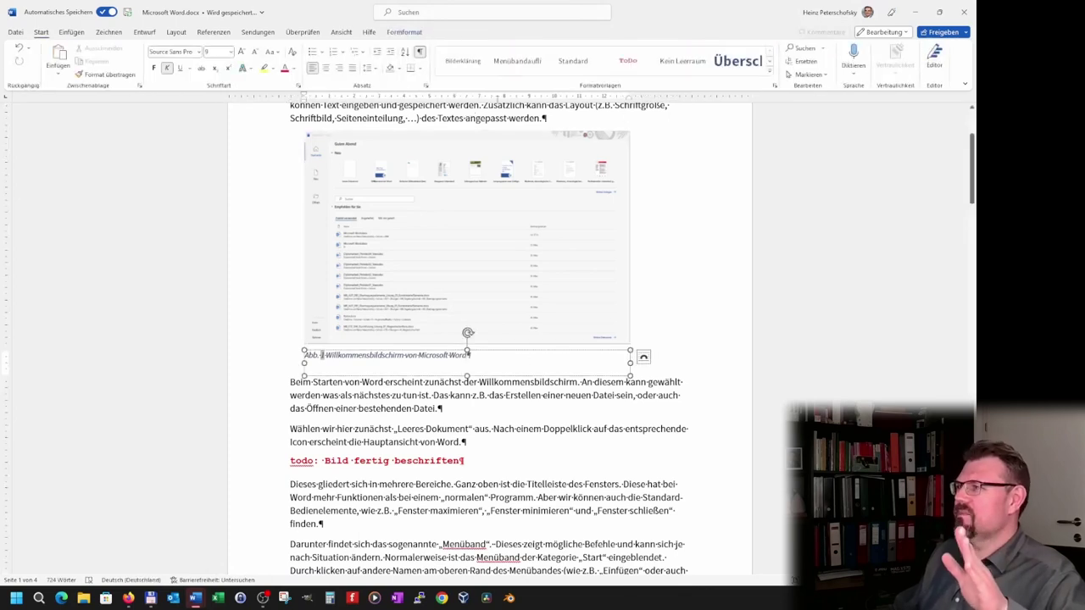
left_click(391, 34)
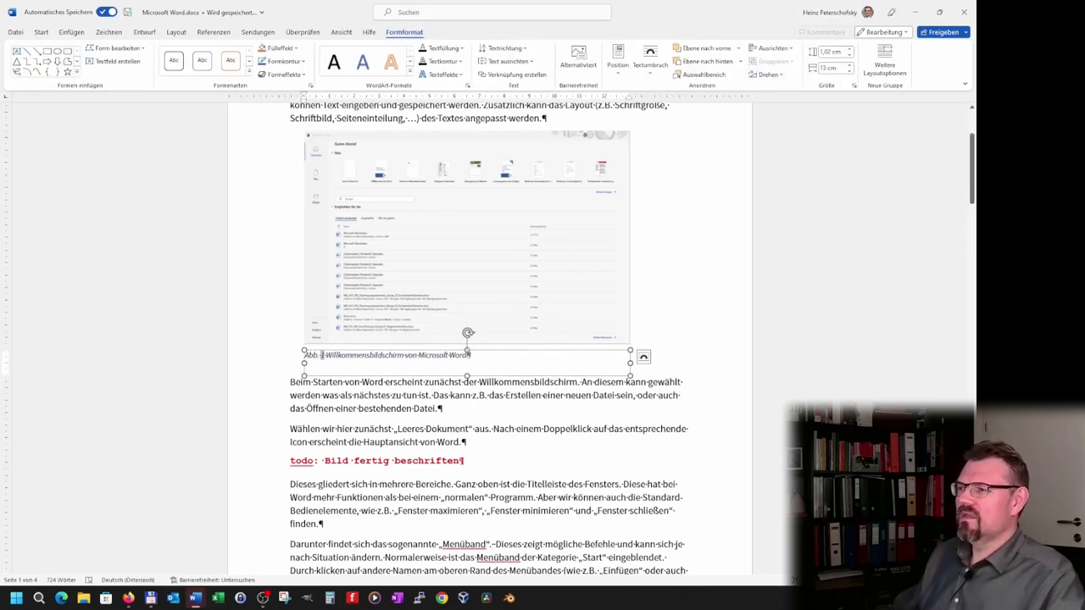
left_click(538, 282, "shift")
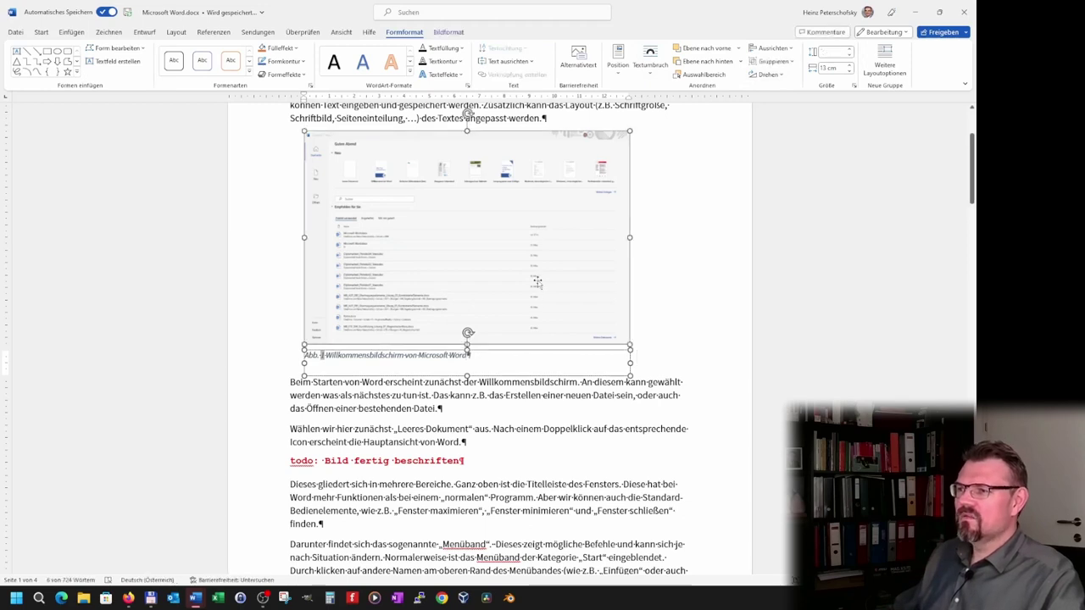
left_click(607, 352)
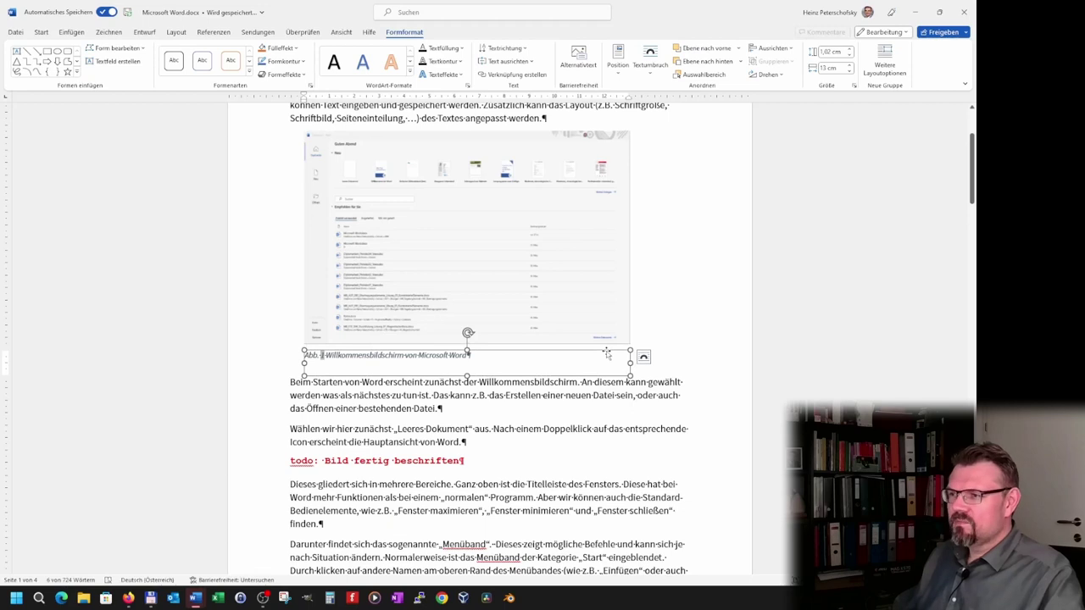
left_click_drag(607, 350, 607, 347)
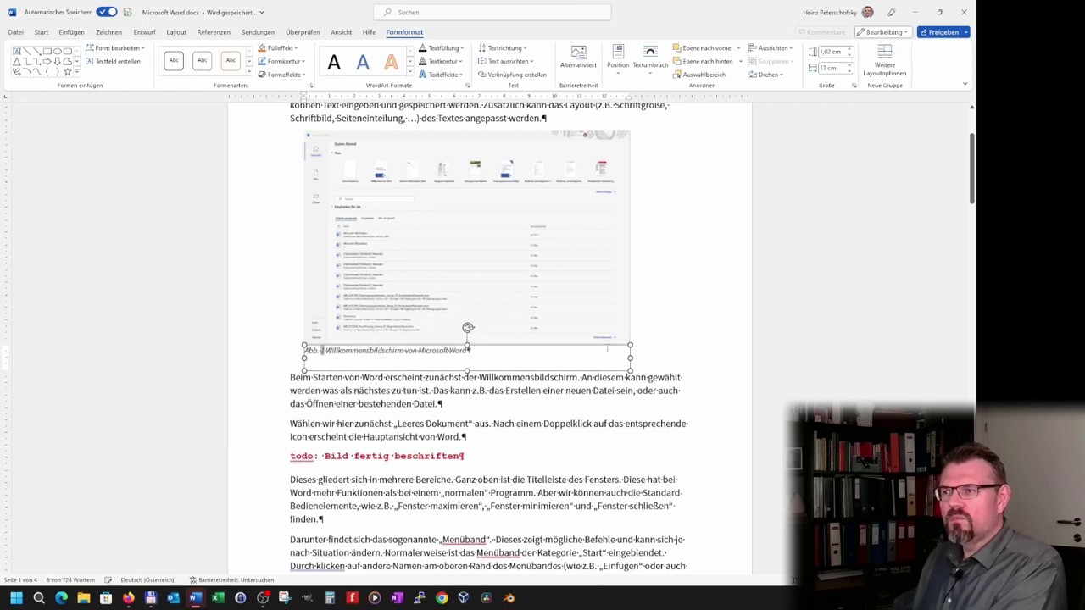
left_click_drag(607, 349, 607, 351)
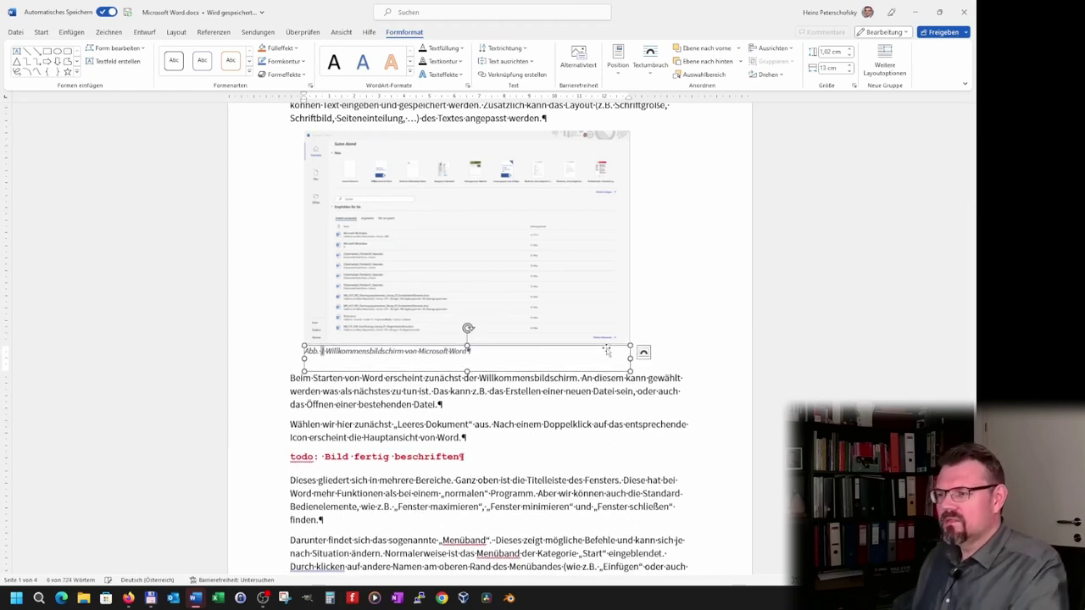
Open the Align options for the welcome-screen screenshot, then dismiss them
left_click(575, 240)
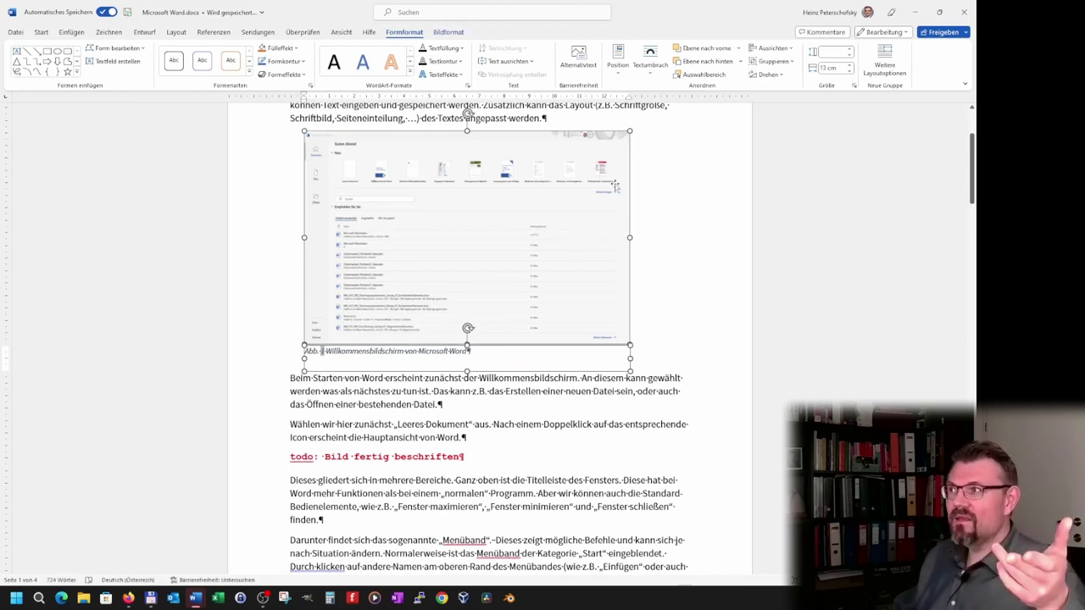
left_click(792, 51)
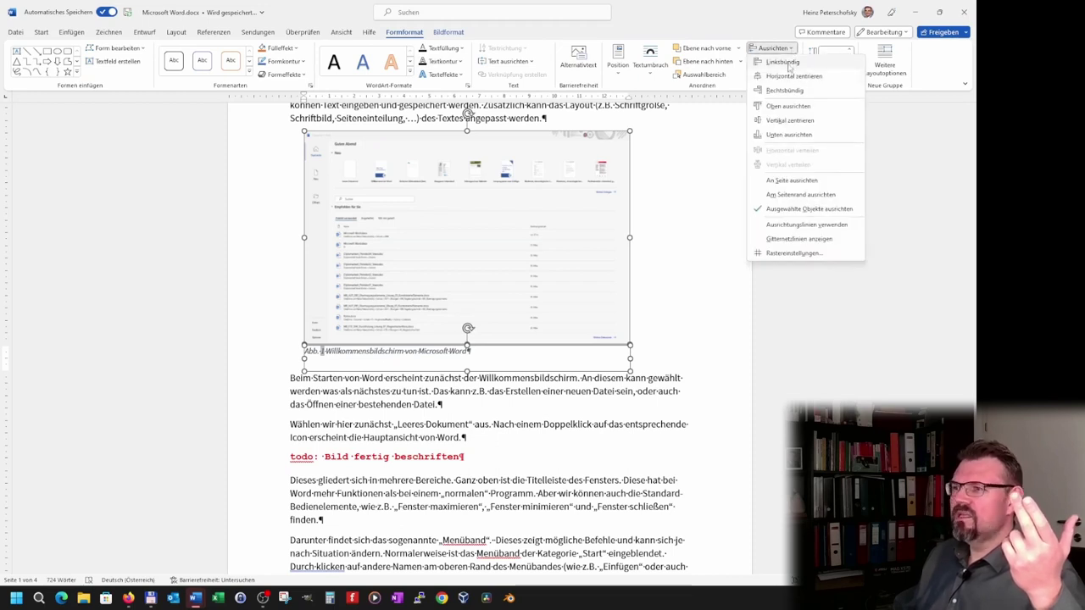
key("Escape")
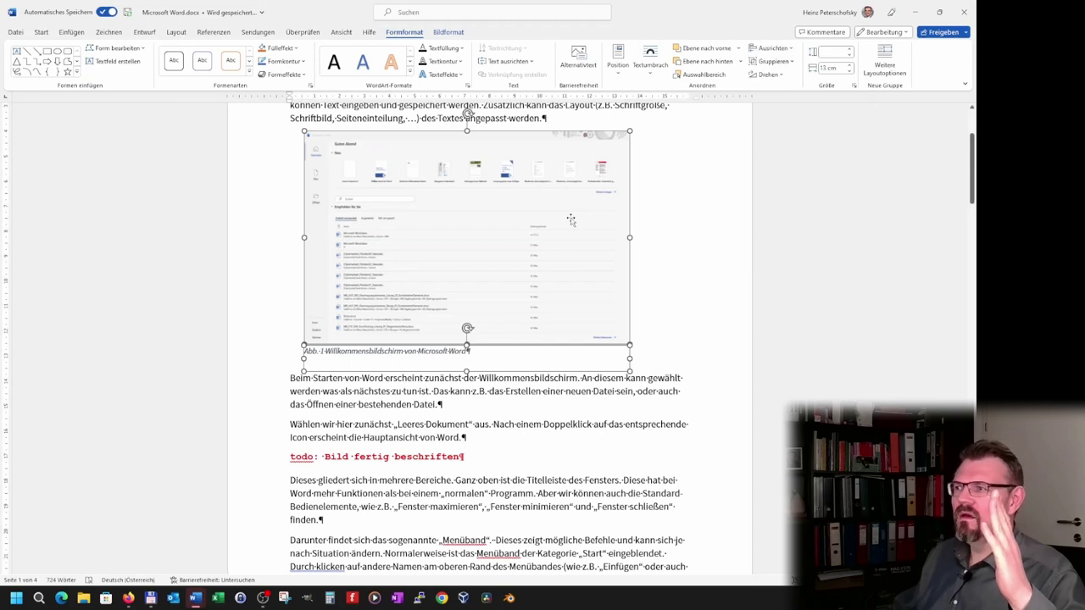
Group the welcome-screen picture with its Abb. 1 caption and apply Horizontal zentrieren
right_click(572, 221)
mouse_move(663, 307)
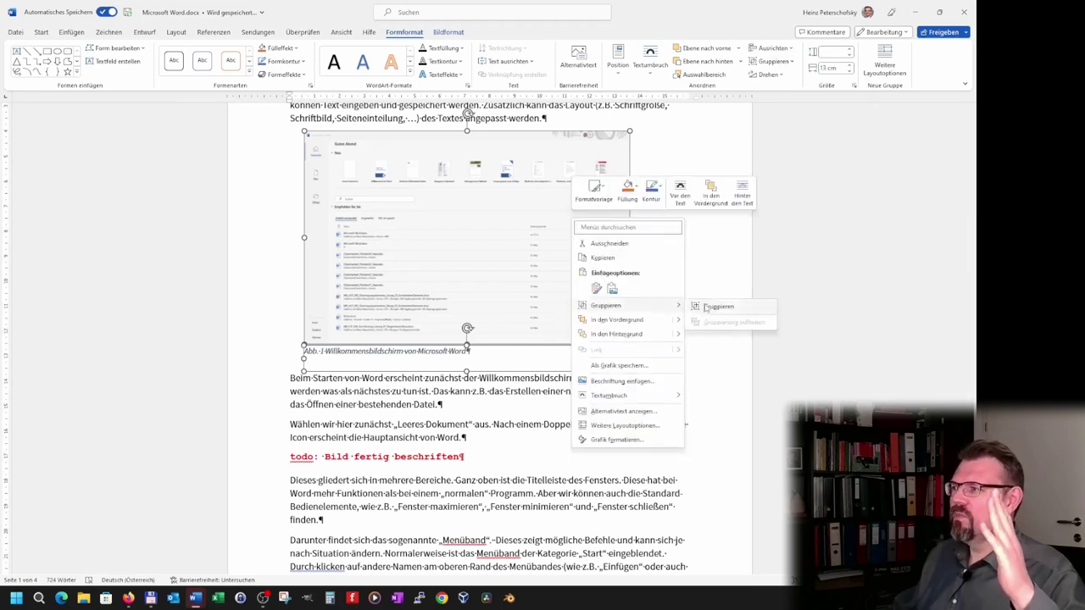
left_click(714, 308)
left_click(599, 410)
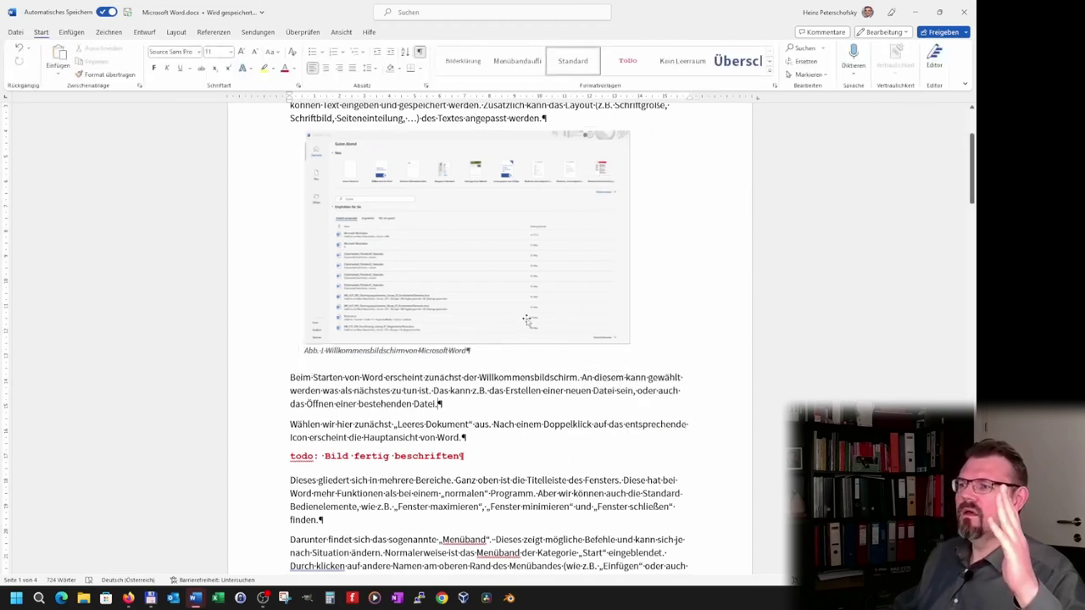
left_click(525, 320)
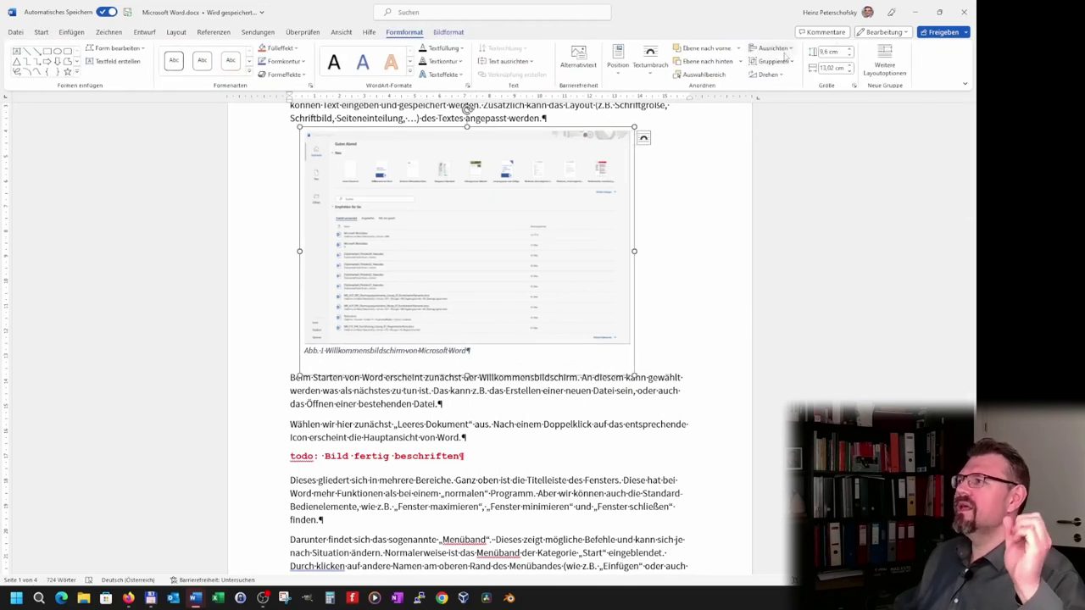
left_click(773, 48)
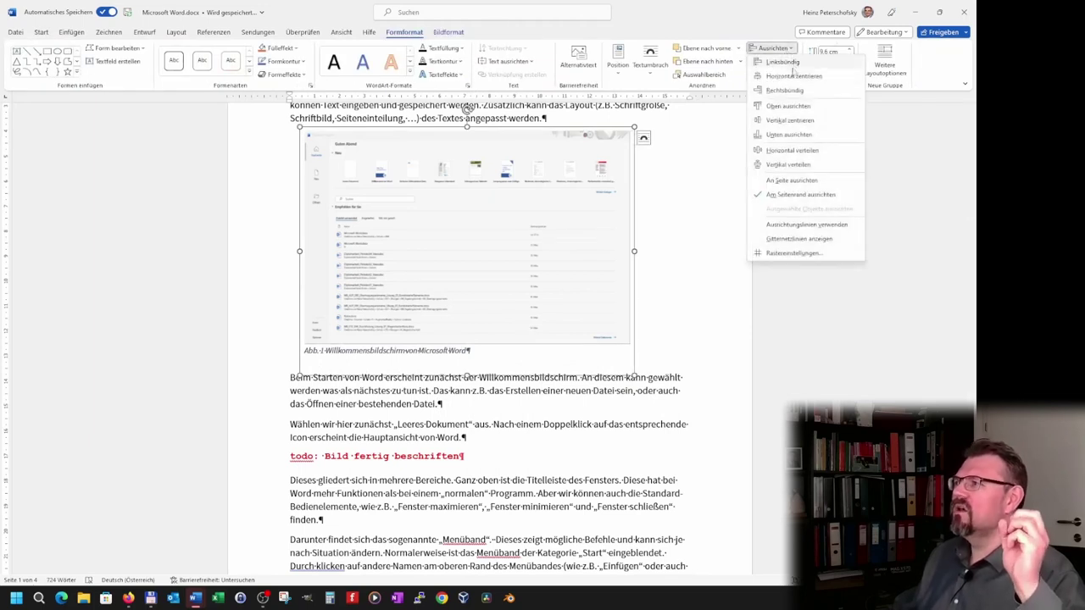
left_click(795, 80)
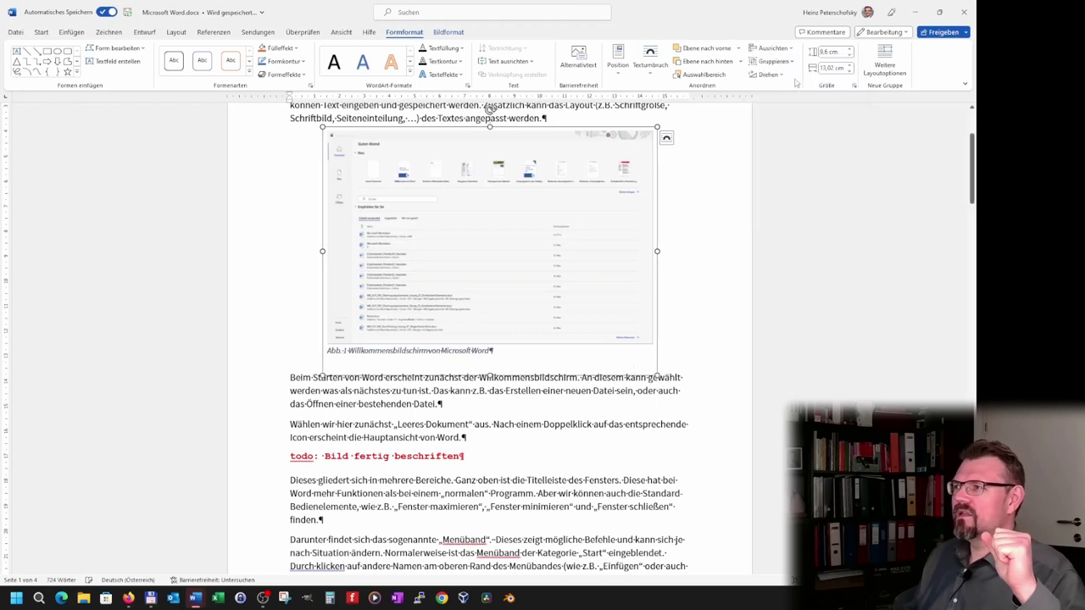
Delete the caption box, undo the deletion, and deselect the figure
left_click(481, 352)
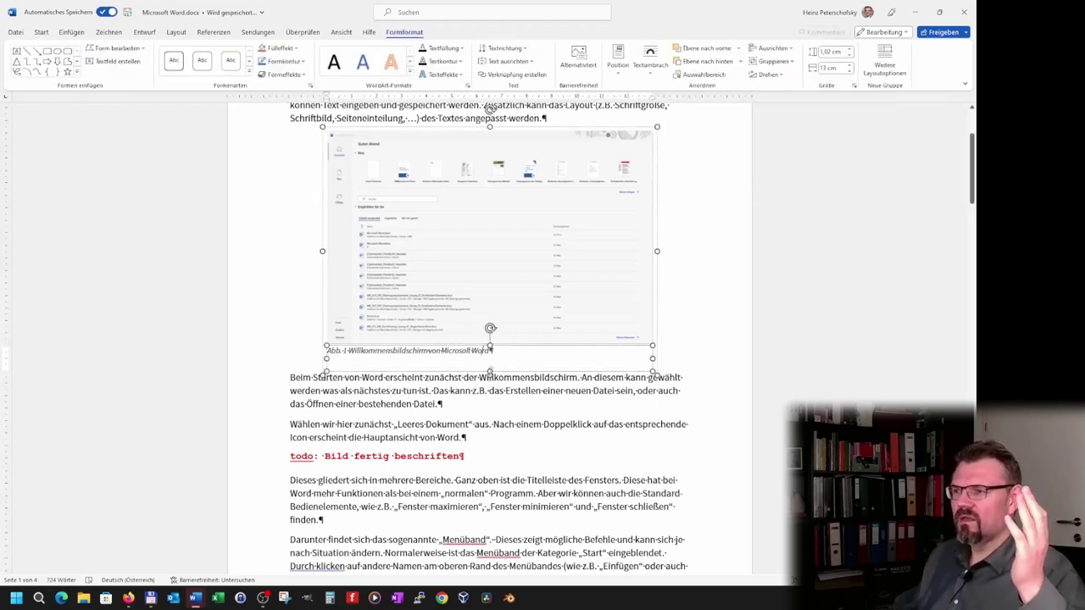
left_click(490, 343)
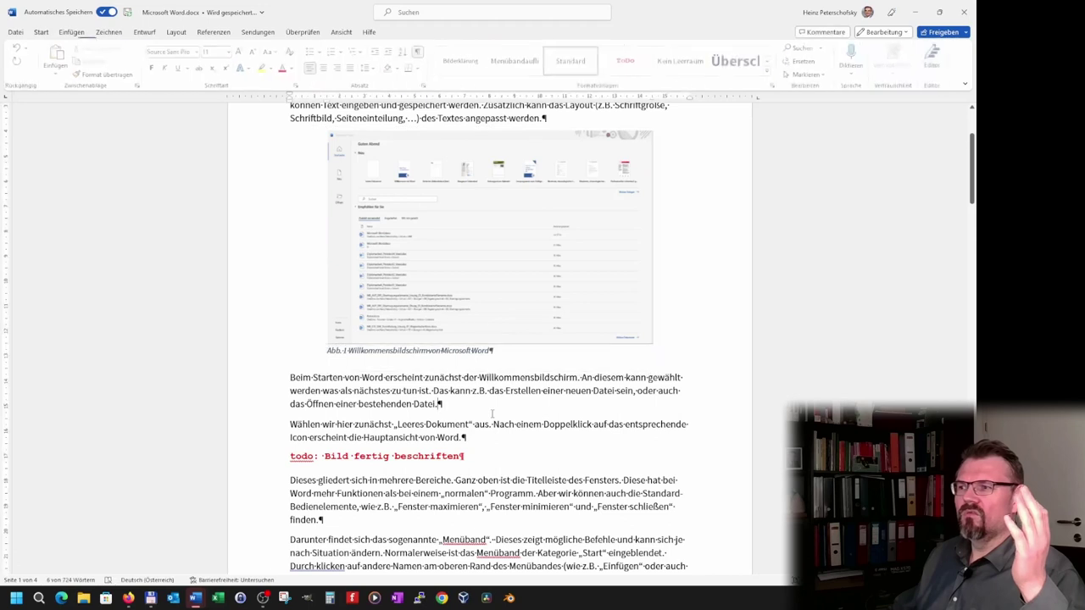
left_click(490, 344)
key("Delete")
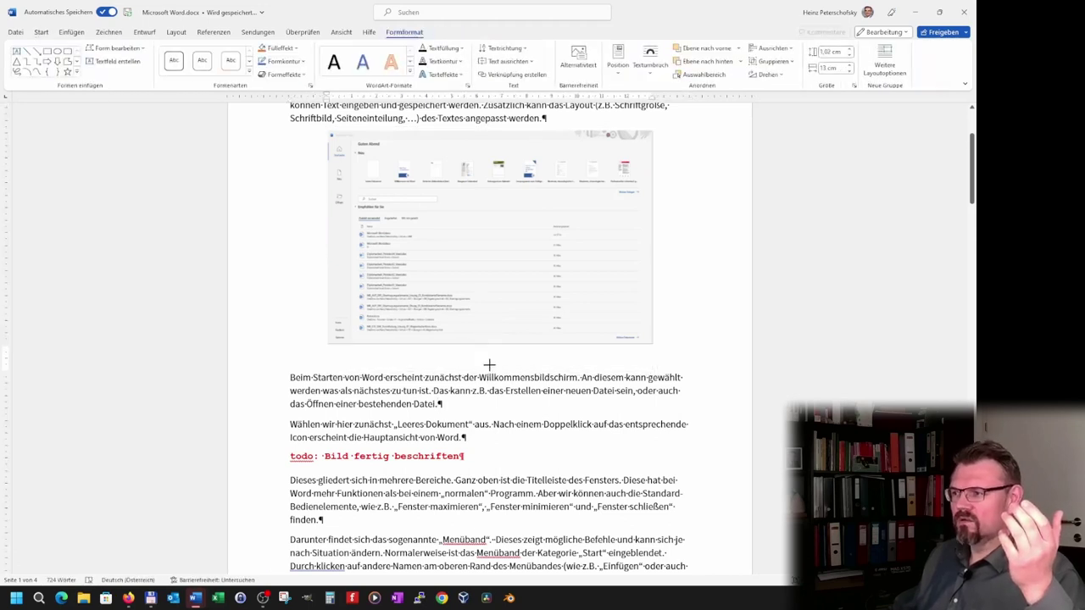
key("ctrl+z")
left_click(325, 389)
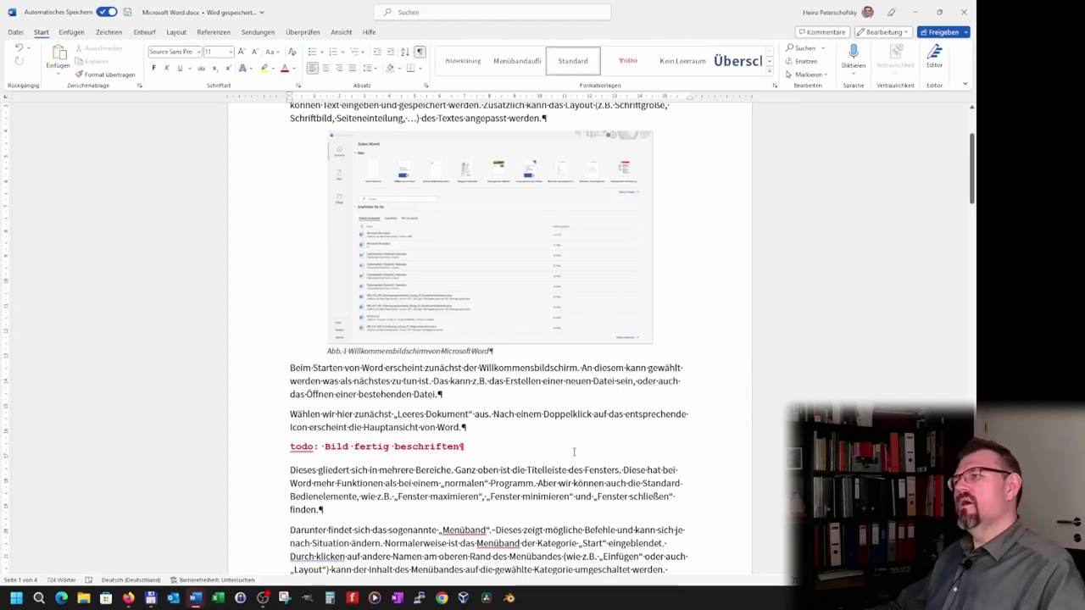
scroll(574, 452, "down", 10)
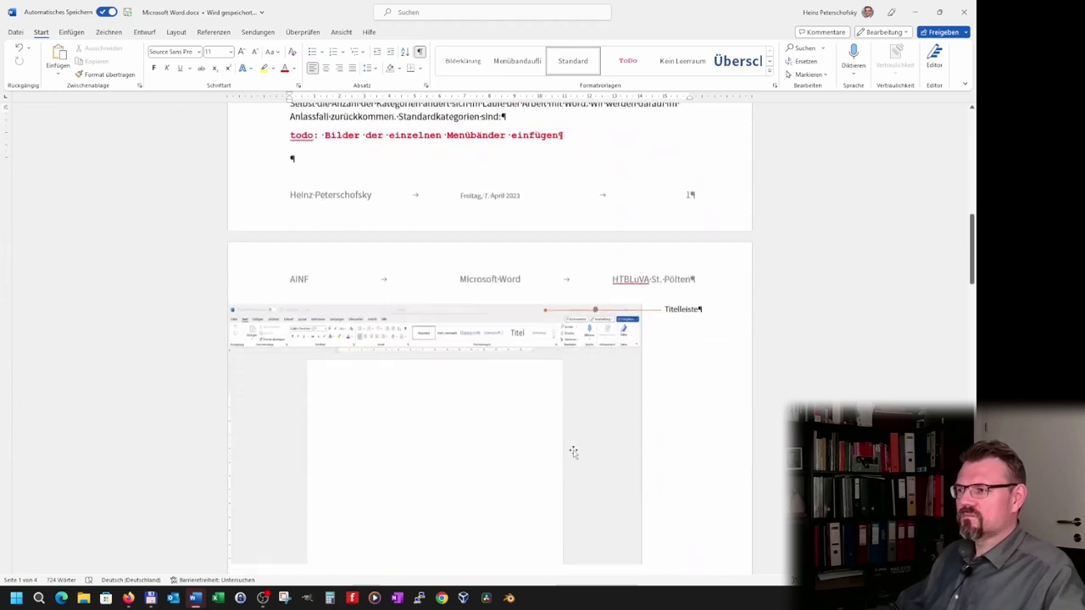
Ungroup the Titelleiste figure on page 2 into its parts
scroll(574, 452, "down", 2)
left_click(596, 396)
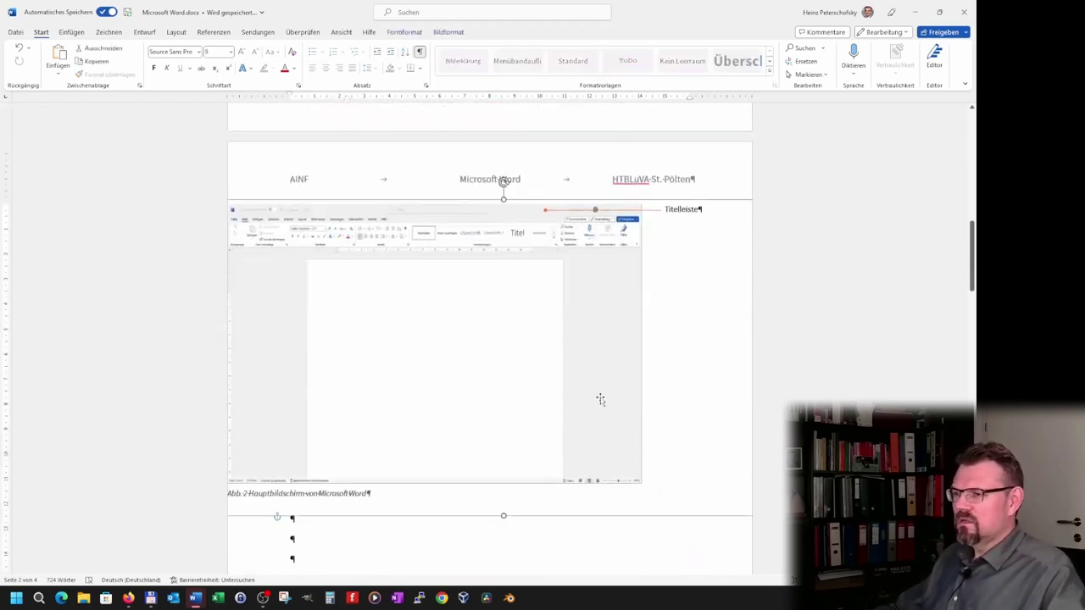
right_click(600, 399)
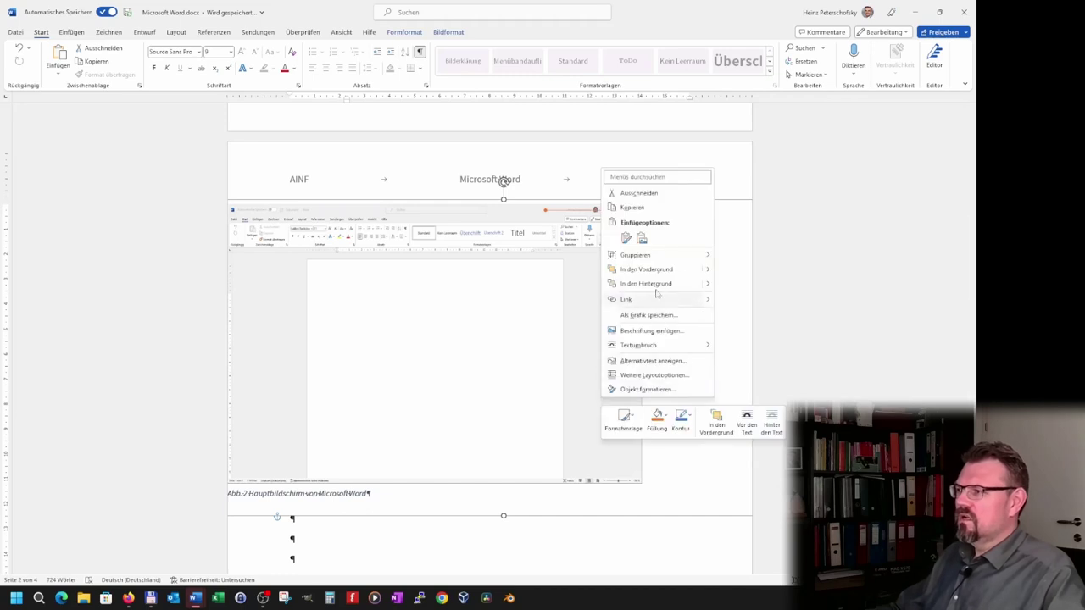
mouse_move(661, 256)
left_click(750, 278)
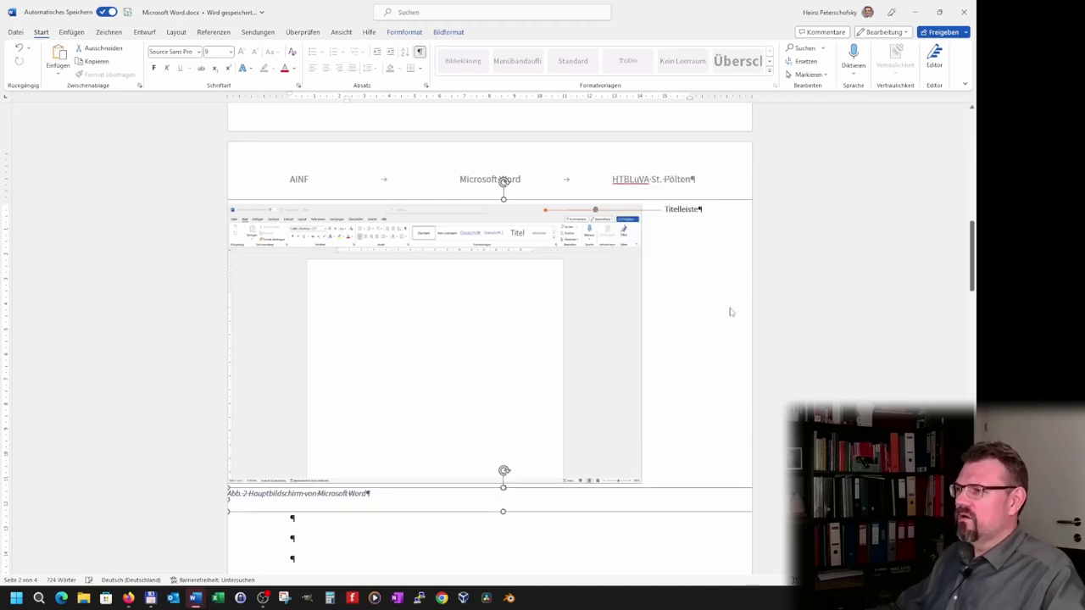
Separate the main-screen screenshot from its callout label and select it alone (16.58 × 11.18 cm)
right_click(548, 374)
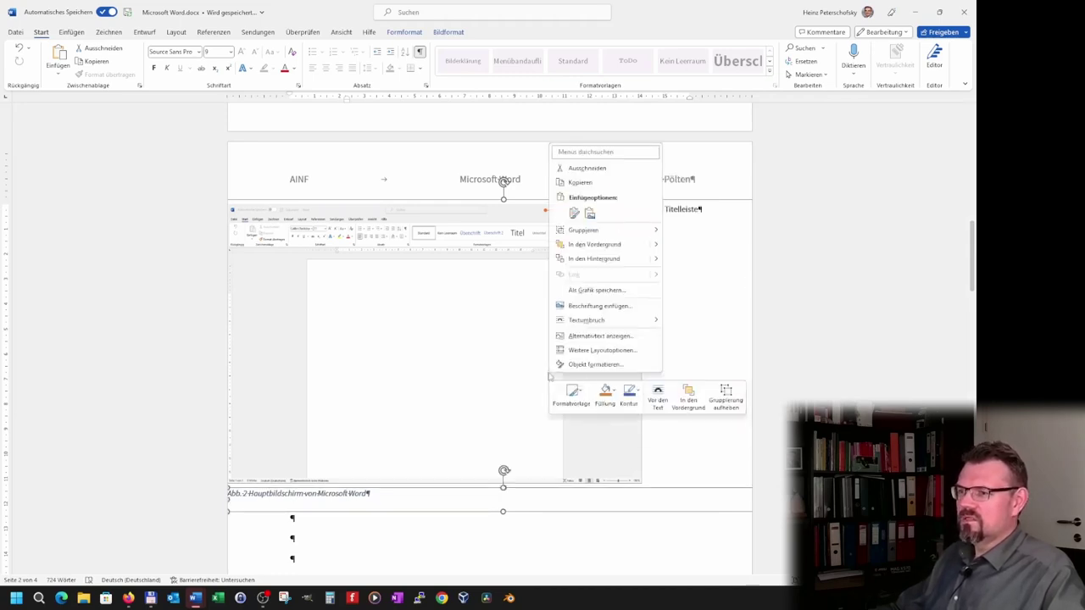
key("Escape")
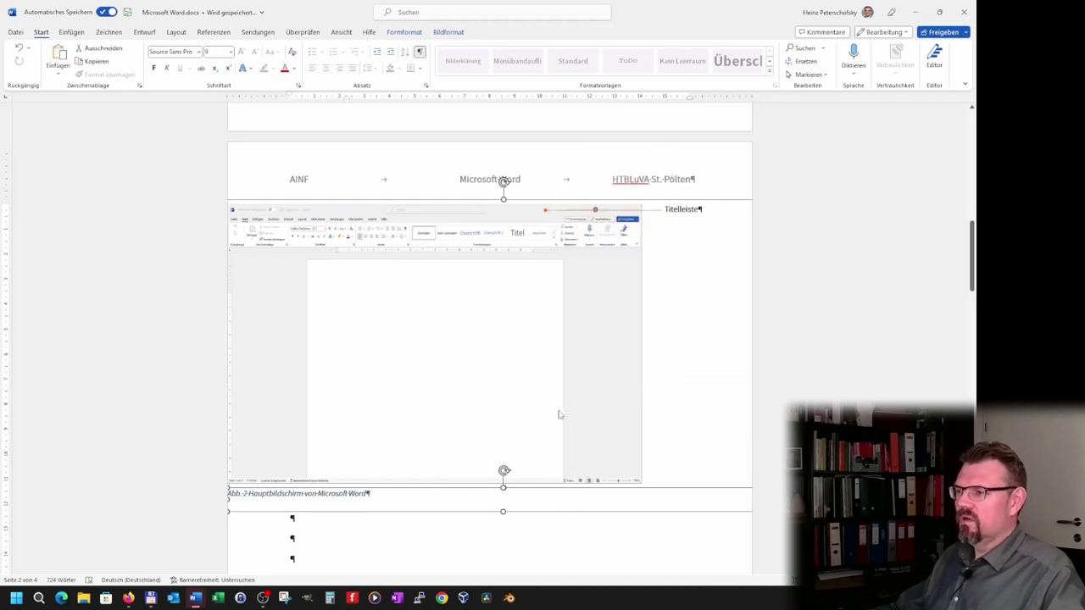
right_click(558, 414)
key("Escape")
key("Escape")
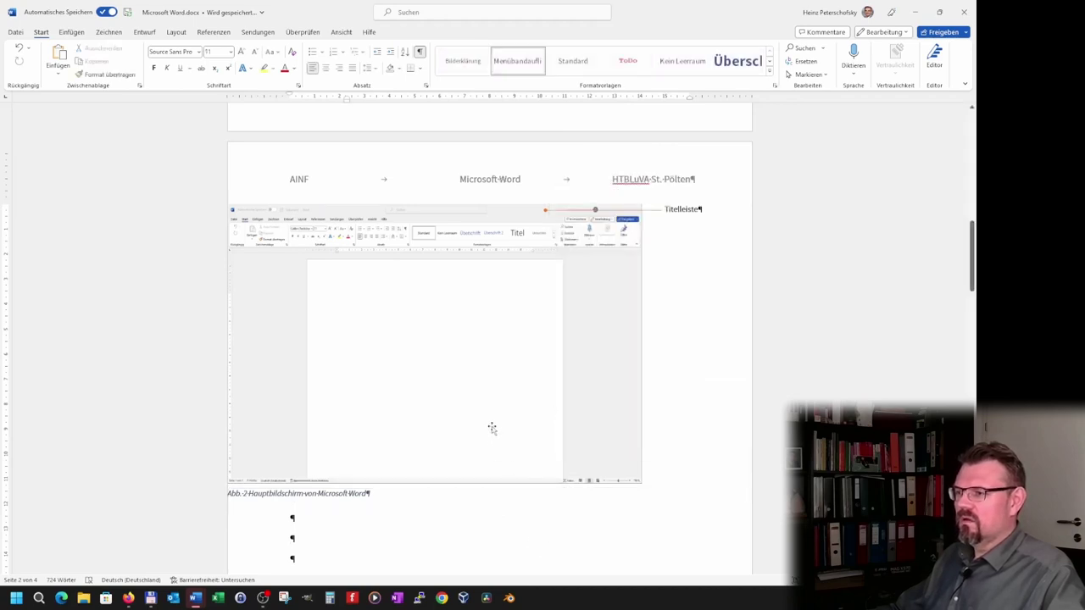
left_click(492, 428)
right_click(492, 428)
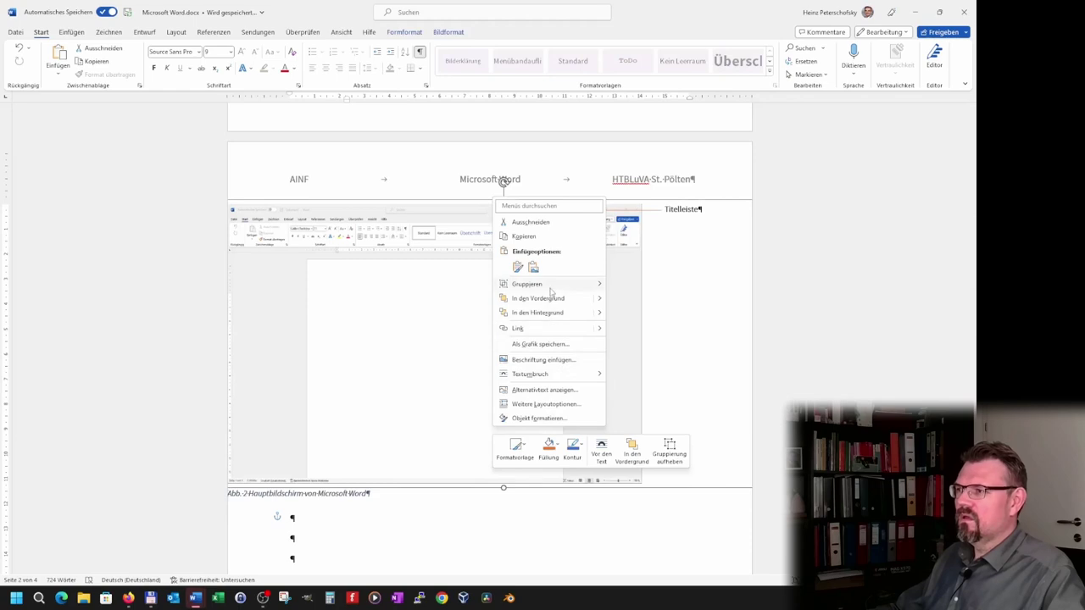
mouse_move(551, 288)
left_click(666, 302)
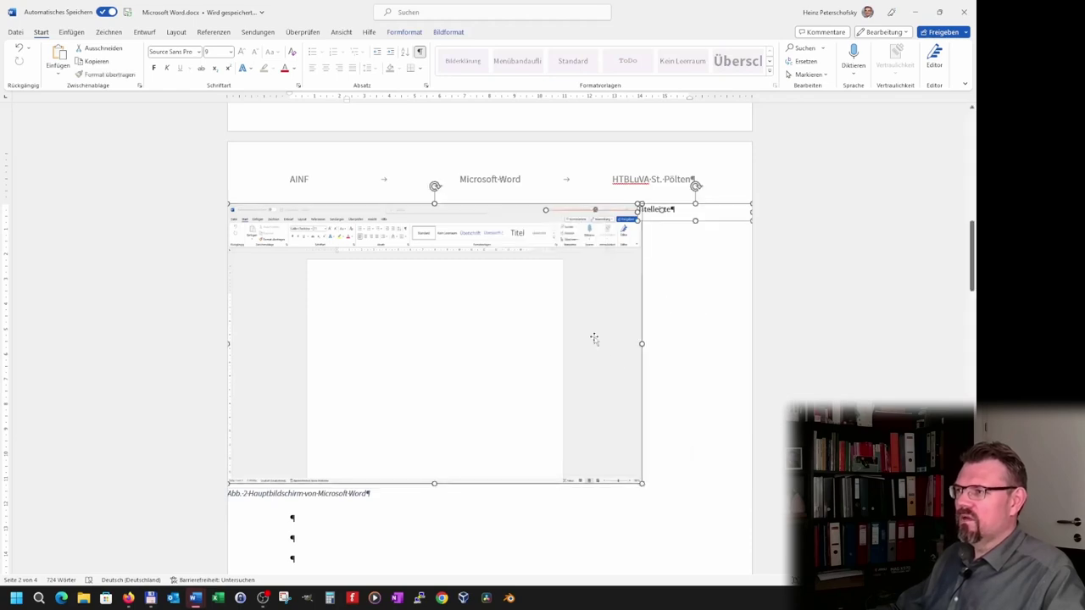
left_click(699, 398)
left_click(525, 436)
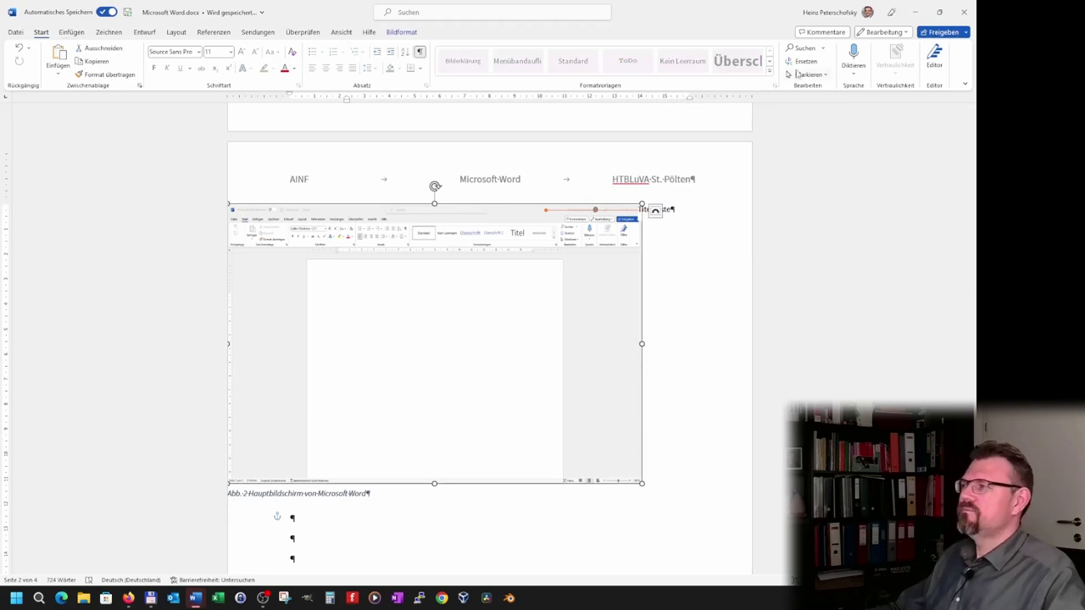
left_click(403, 33)
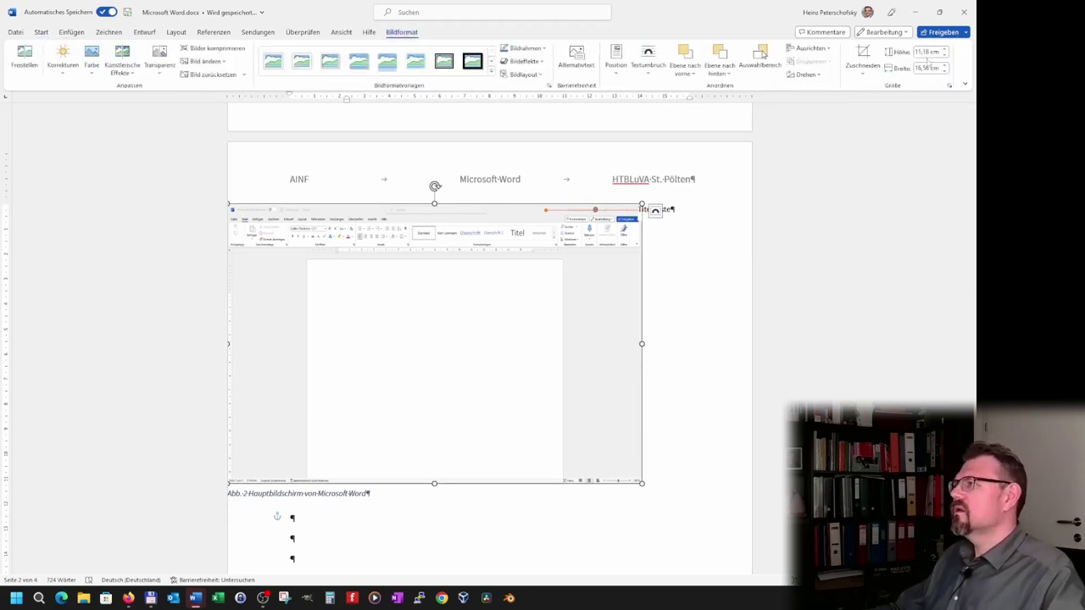
Set the main-screen screenshot width to 13 cm and move it right to the text margin
type("13")
key("Return")
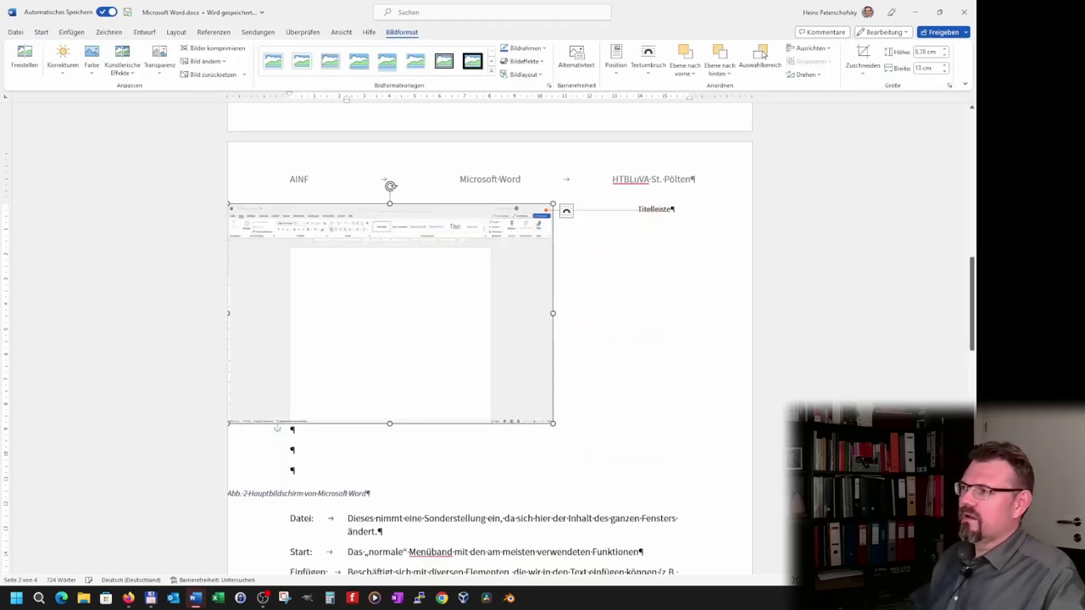
left_click_drag(391, 325, 456, 326)
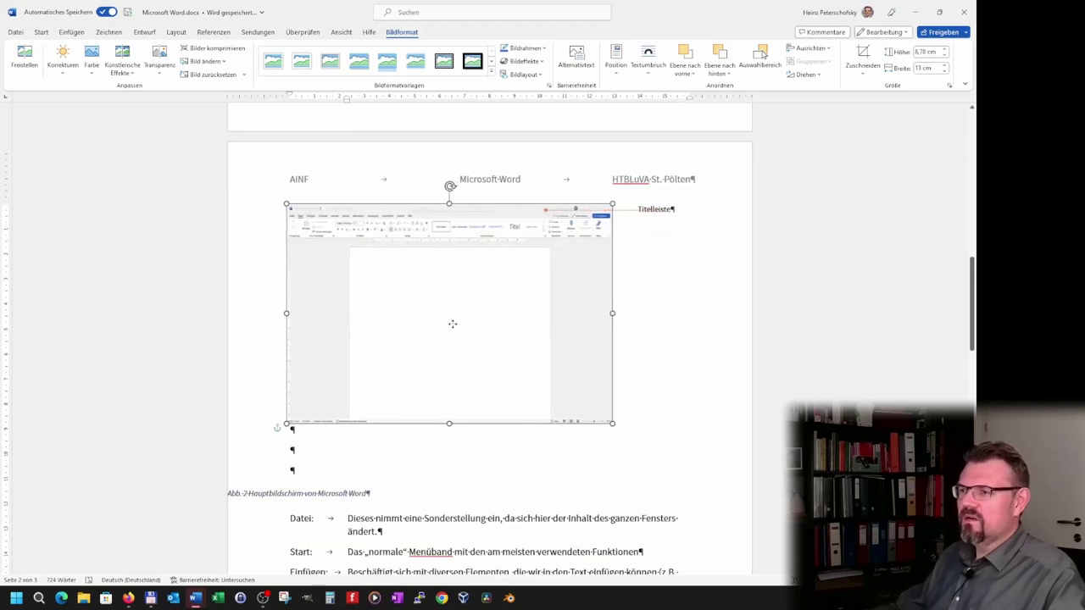
left_click(332, 503)
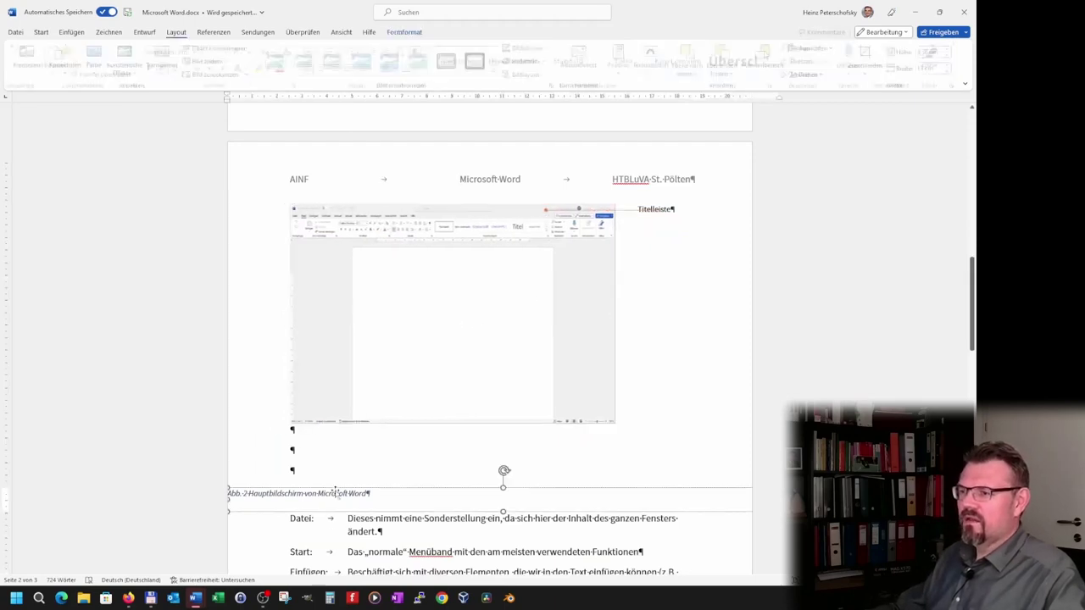
Set the Abb. 2 caption box width to 13 cm and drag it up directly under the screenshot
left_click(405, 32)
double_click(826, 68)
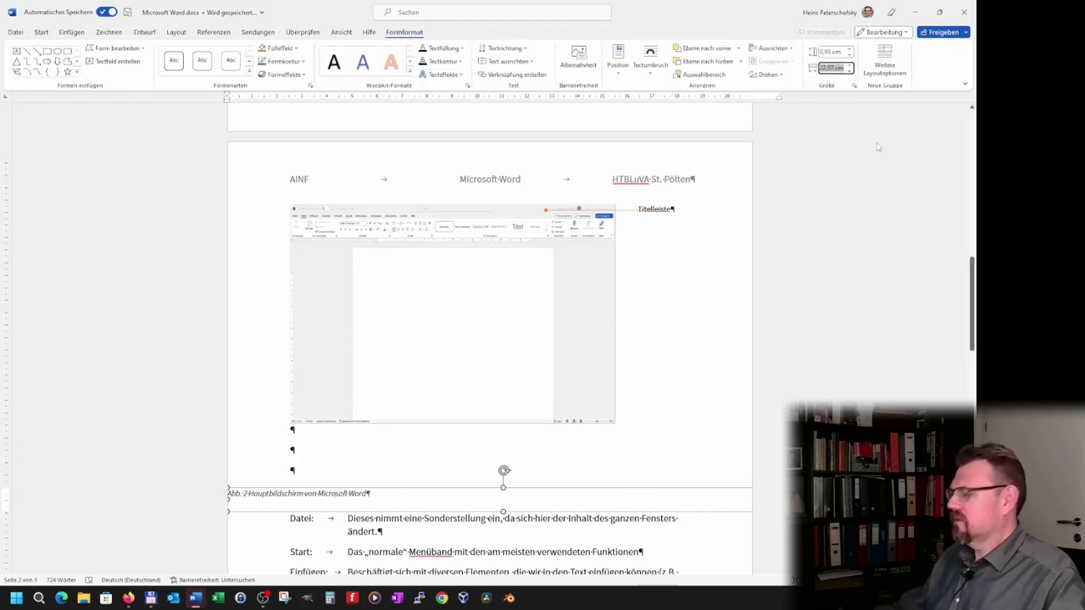
type("13")
key("Return")
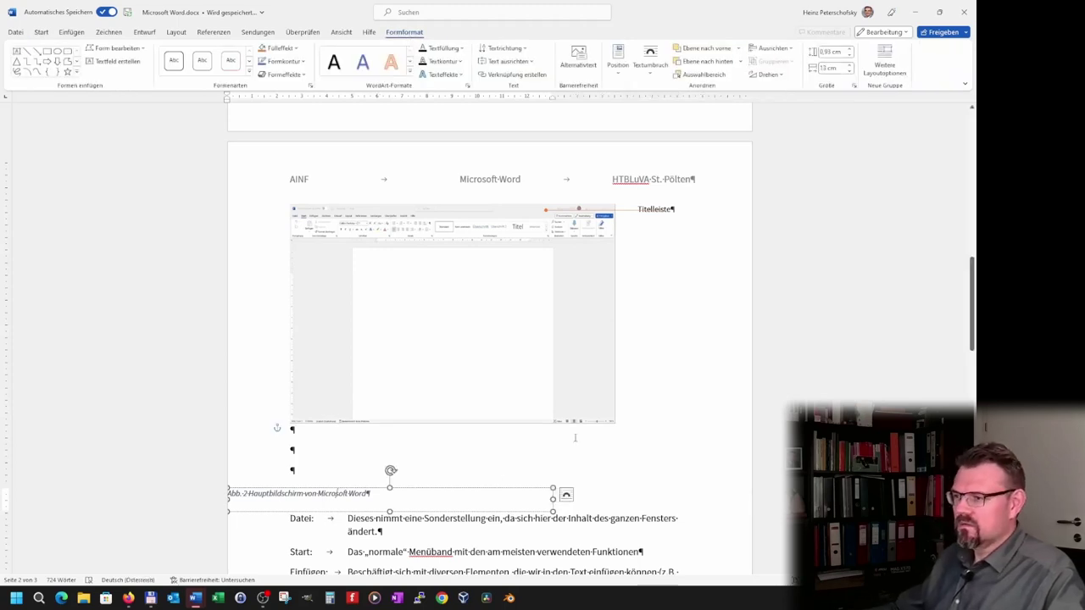
left_click_drag(389, 511, 462, 427)
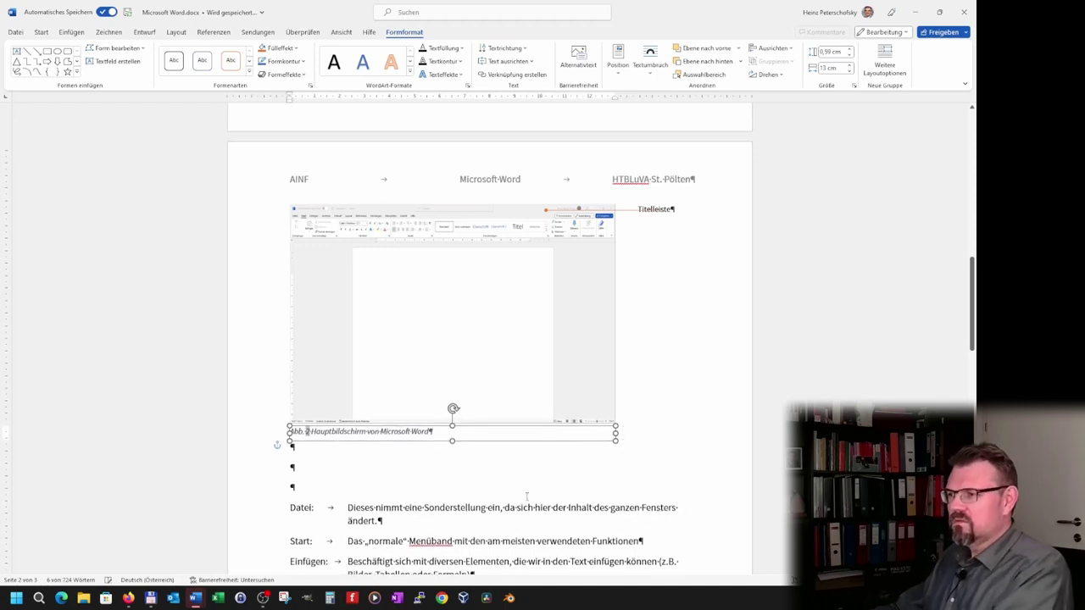
Centre the Abb. 2 caption box on the screenshot with Ausrichten > Horizontal zentrieren
left_click(544, 382)
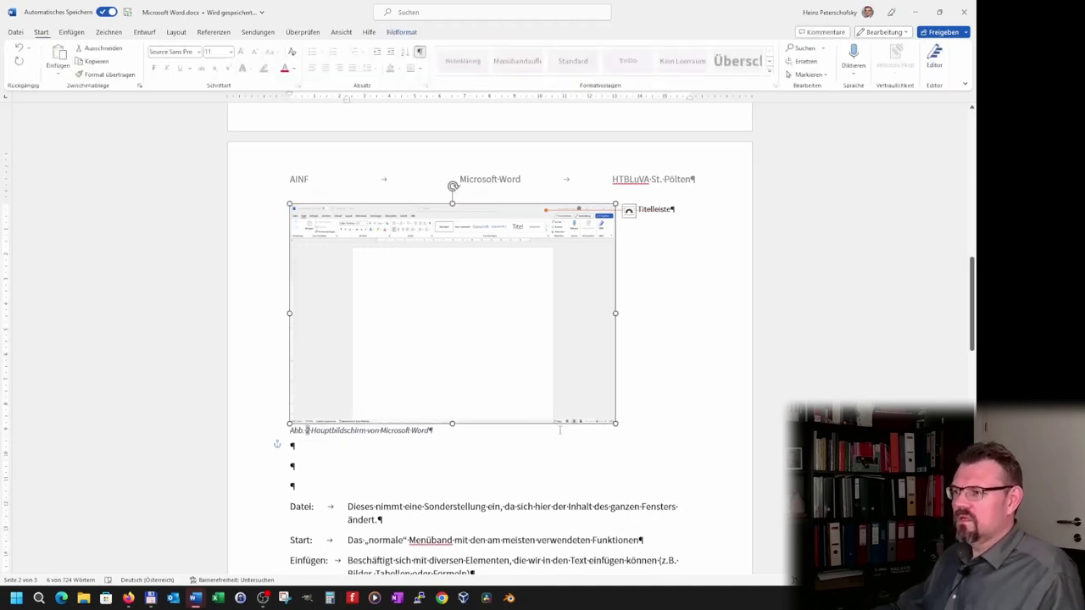
left_click(528, 433)
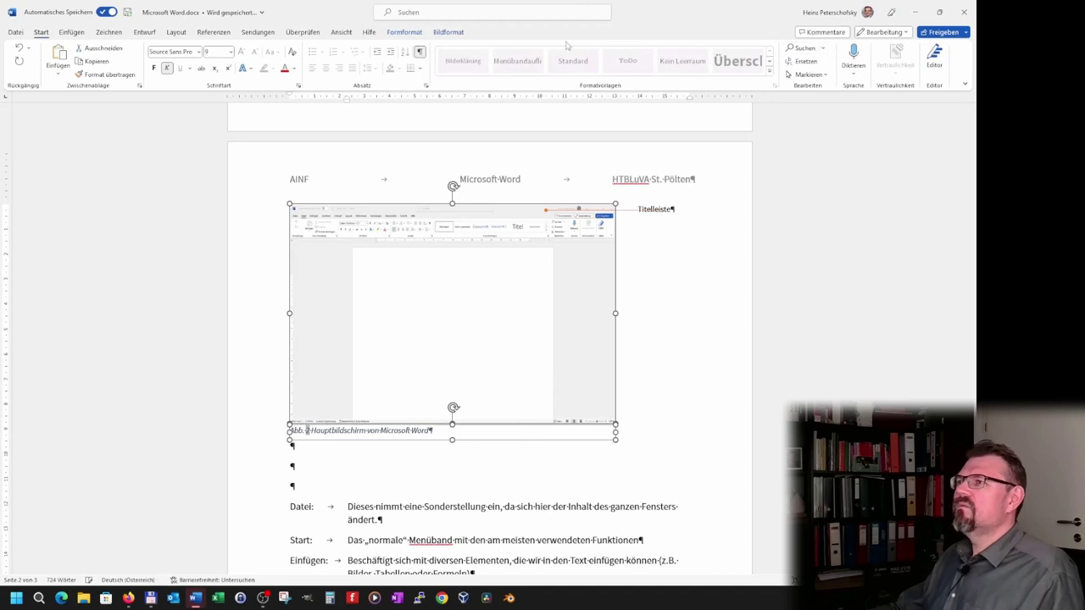
left_click(417, 34)
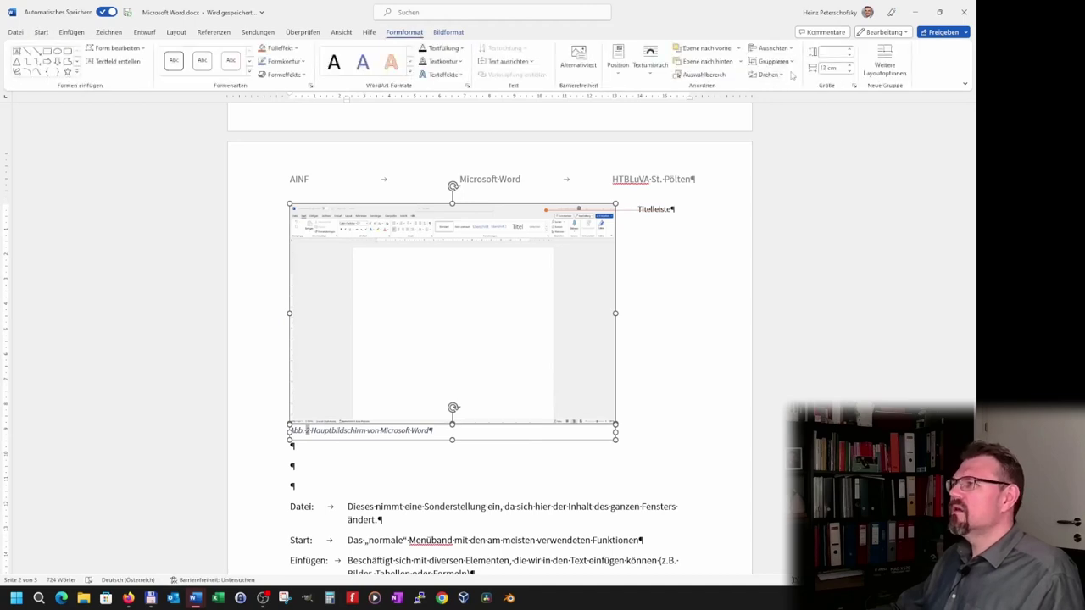
left_click(775, 49)
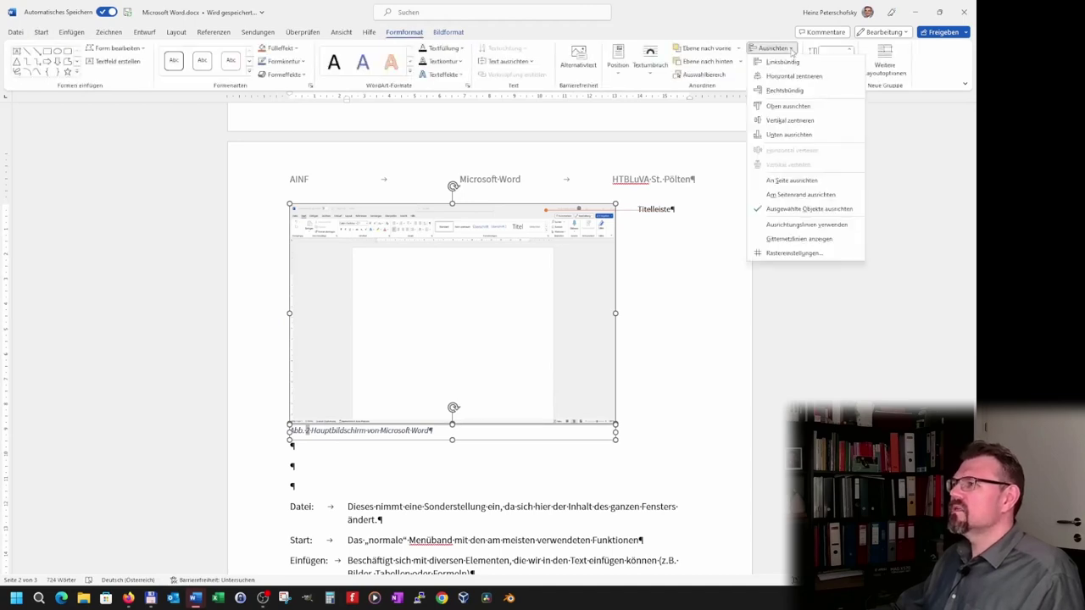
left_click(786, 78)
left_click(634, 430)
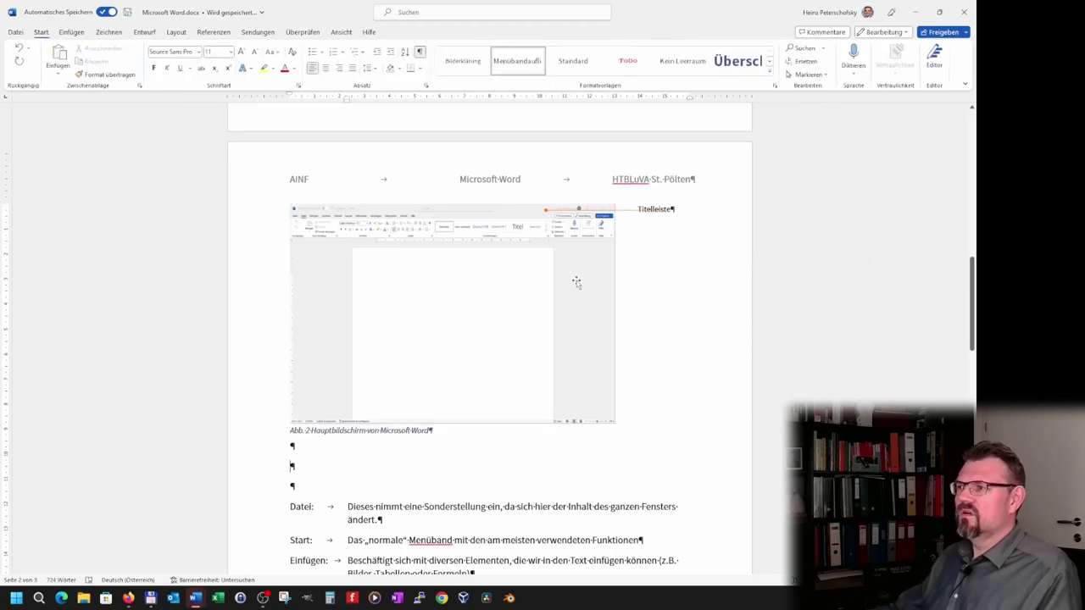
left_click(631, 211)
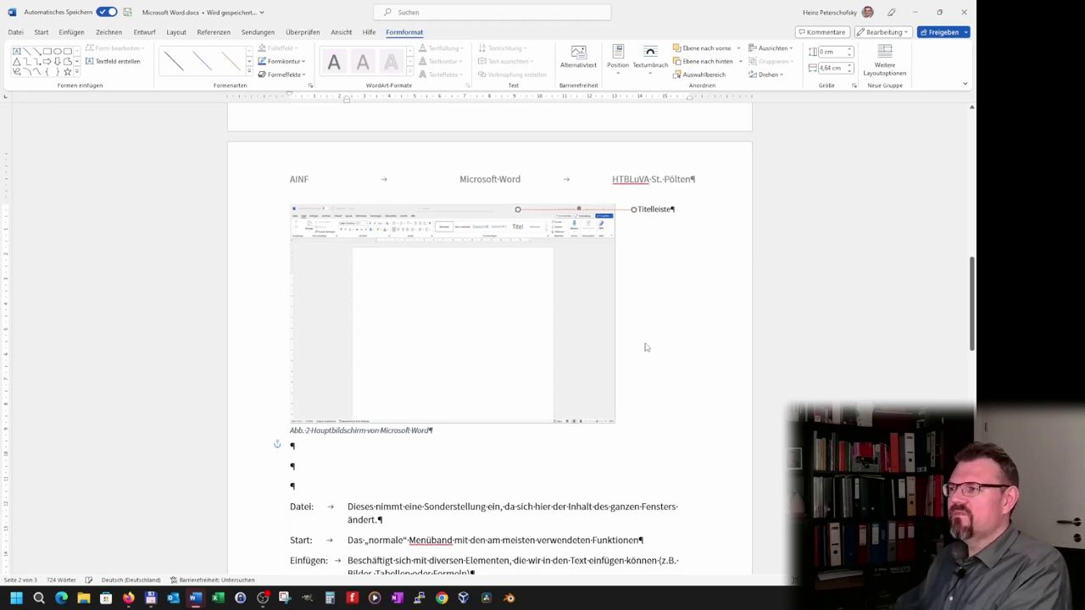
Narrow the Titelleiste label box to fit its text and nudge it slightly left
left_click(655, 211)
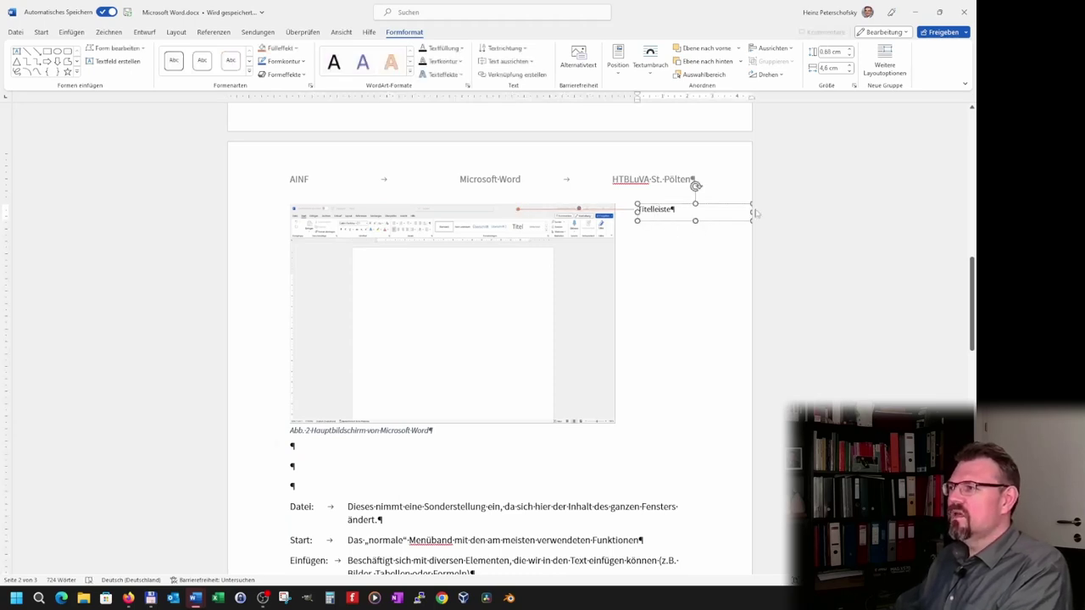
left_click_drag(750, 210, 691, 212)
key("Left")
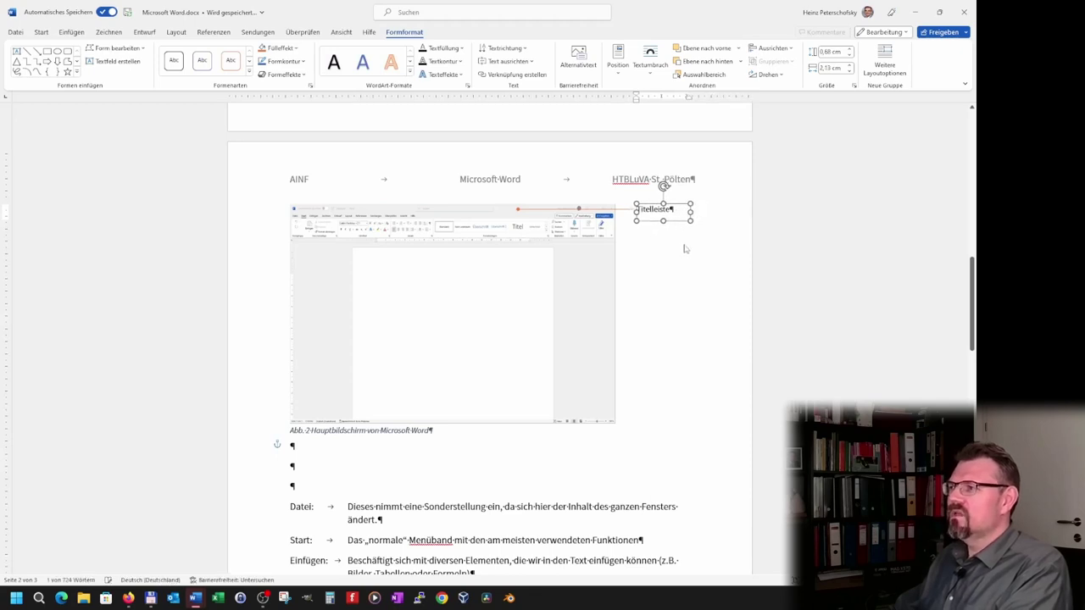
left_click(685, 247)
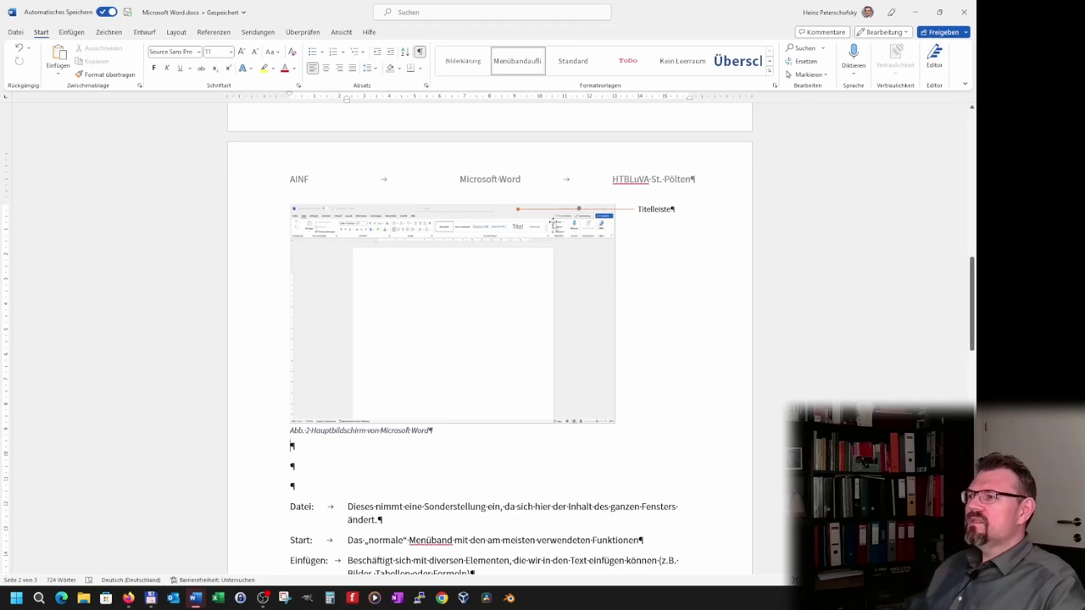
Copy the Titelleiste label box and paste a copy below the Abb. 2 caption
left_click(628, 209)
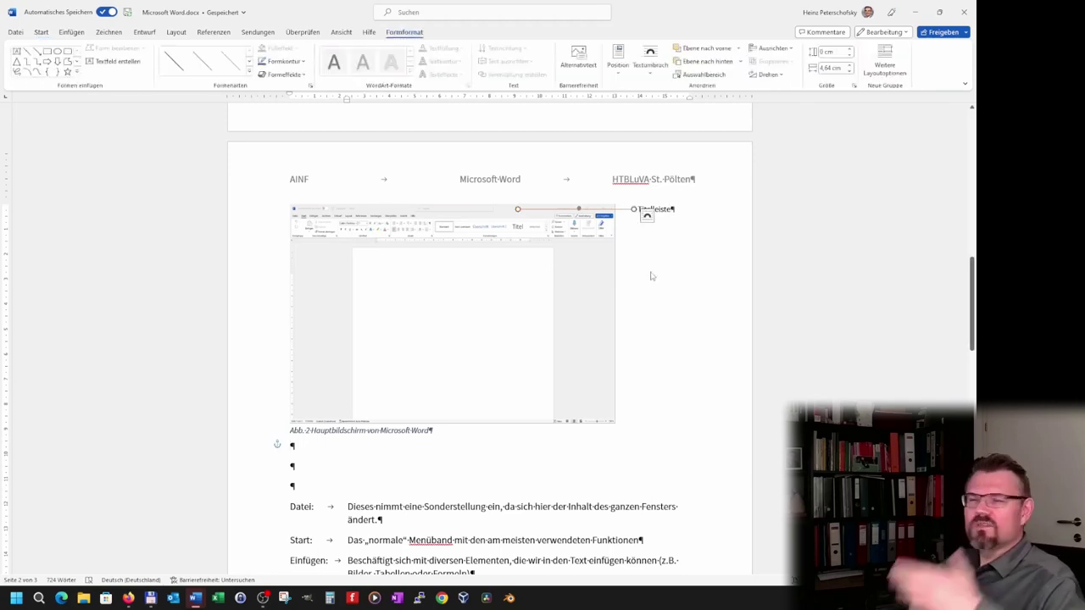
left_click(646, 209)
left_click(646, 208)
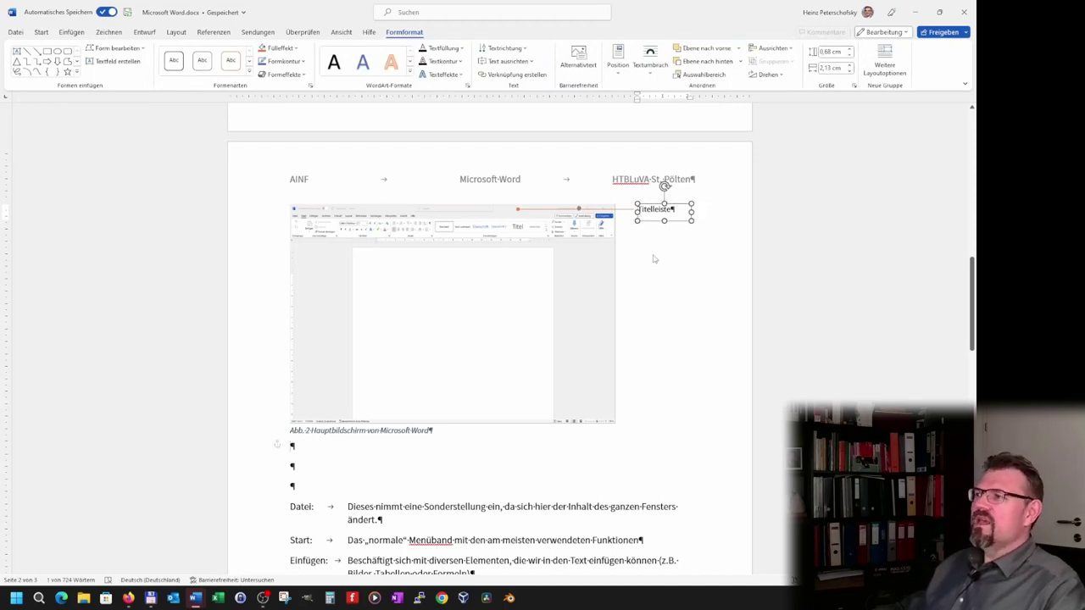
left_click(653, 259)
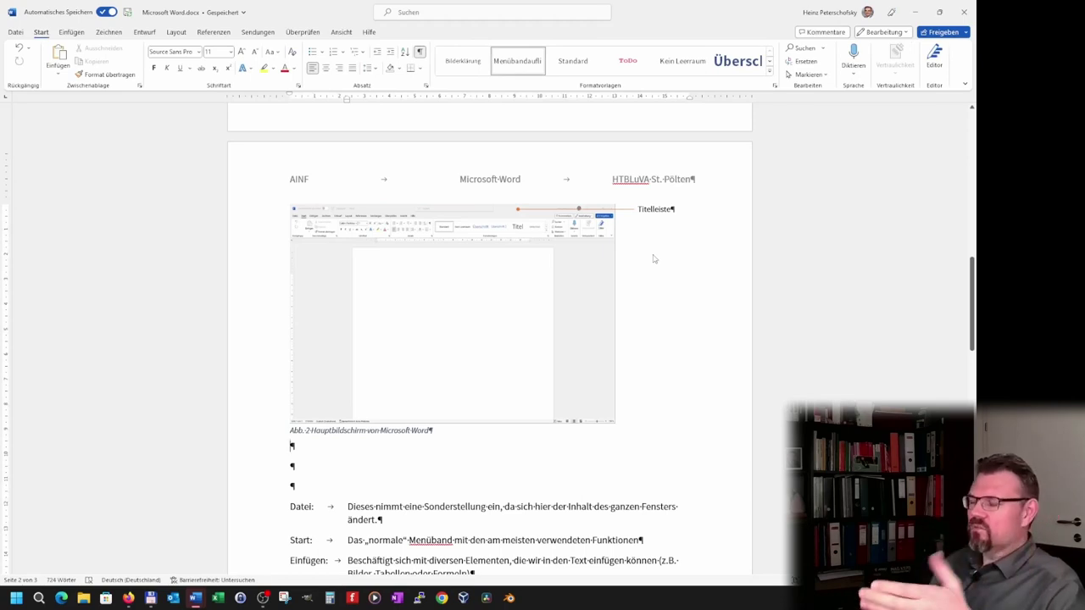
key("ctrl+v")
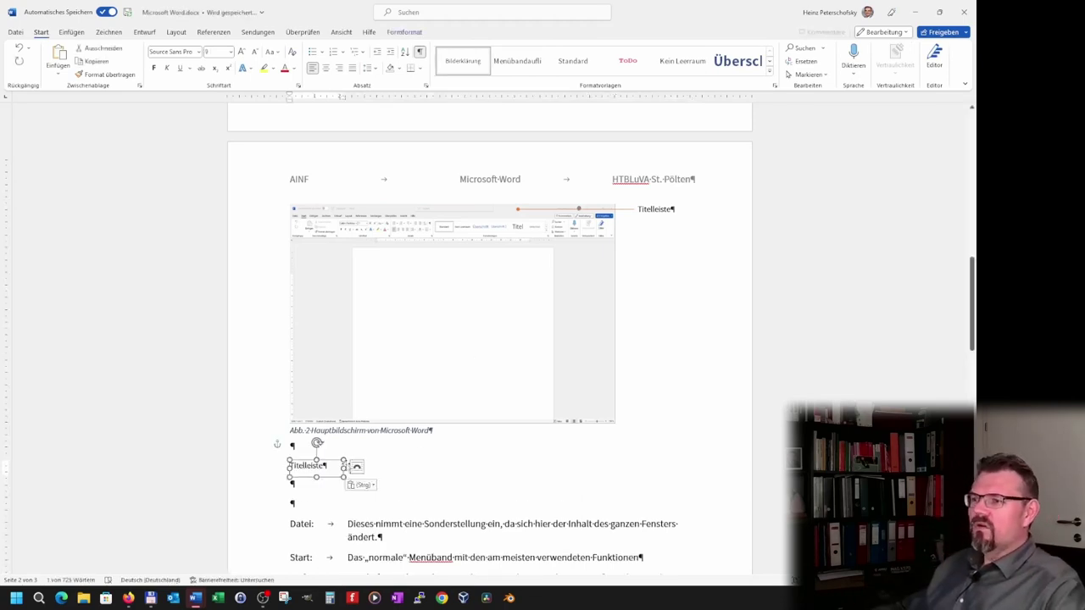
Move the pasted label under Titelleiste beside the screenshot and change its text to Menüband
left_click_drag(333, 462, 680, 225)
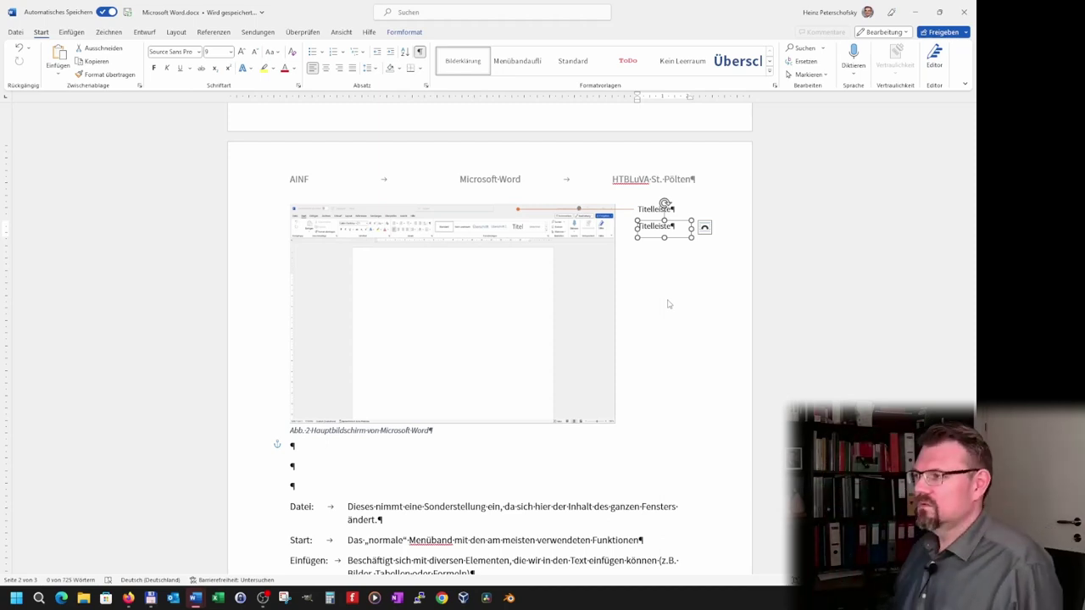
left_click(655, 239)
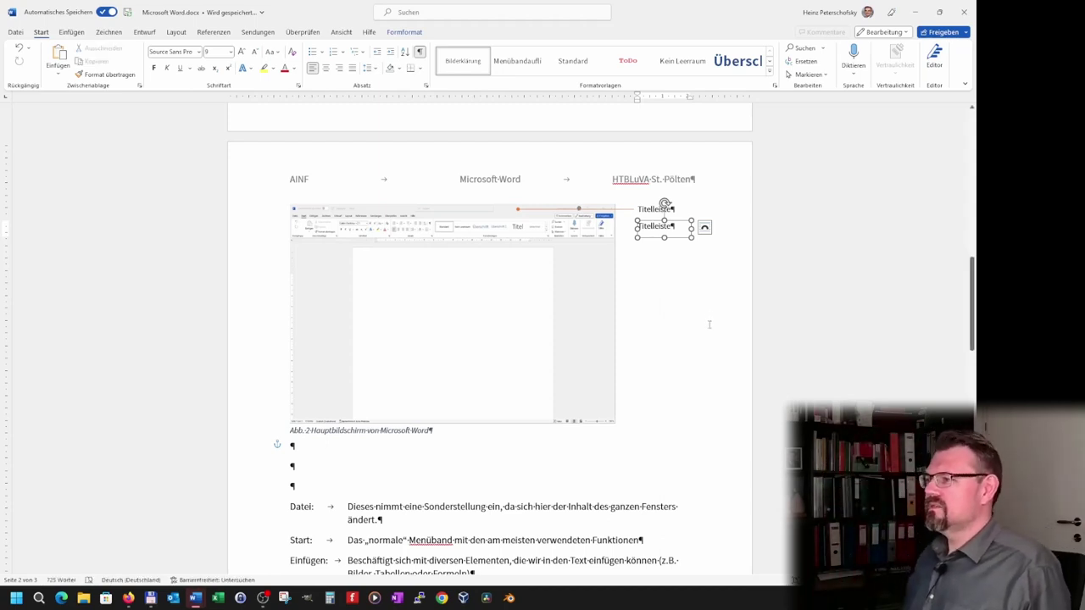
key("ctrl+a")
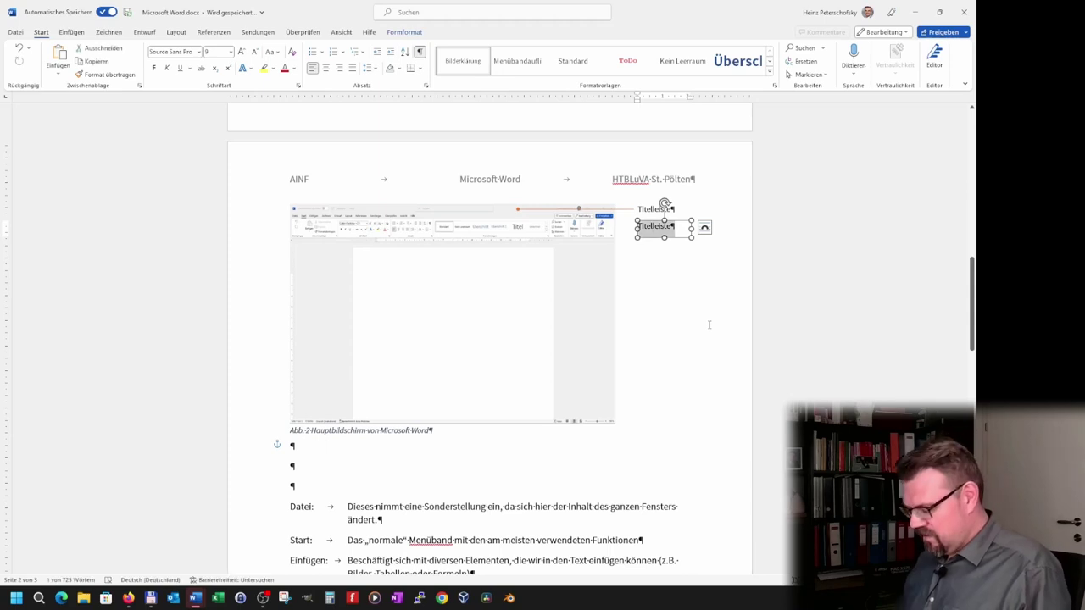
key("Delete")
type("Menüband")
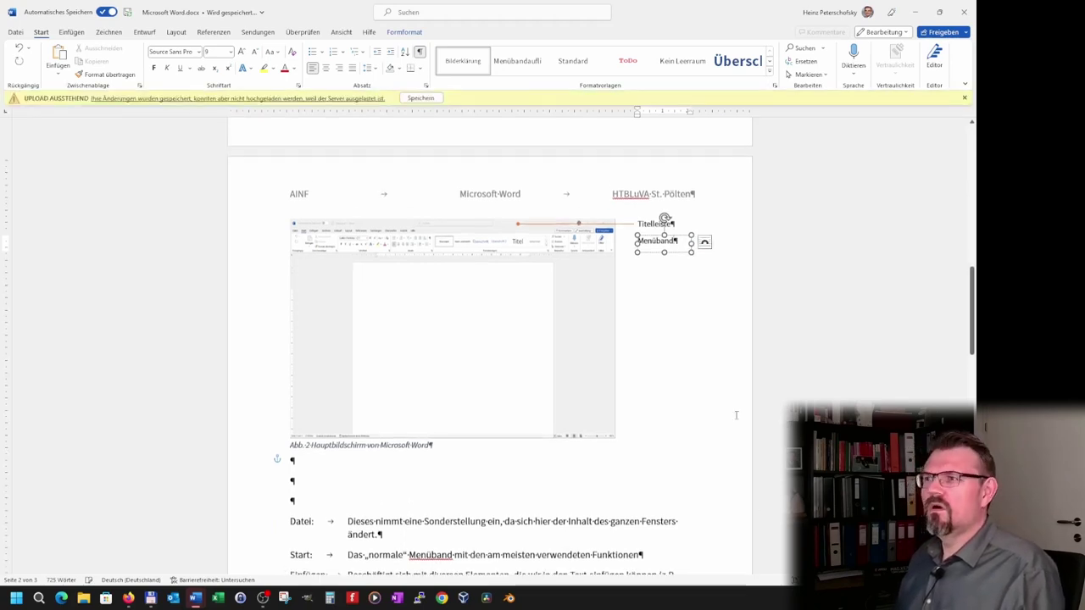
left_click(659, 332)
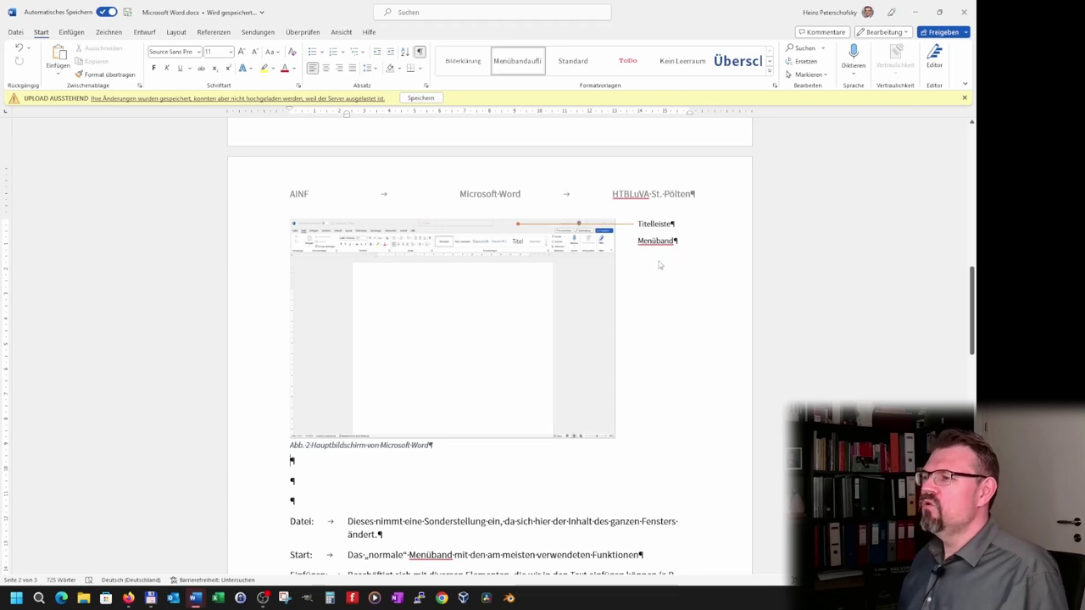
Select the Menüband label box so it can be copied
scroll(648, 375, "down", 1)
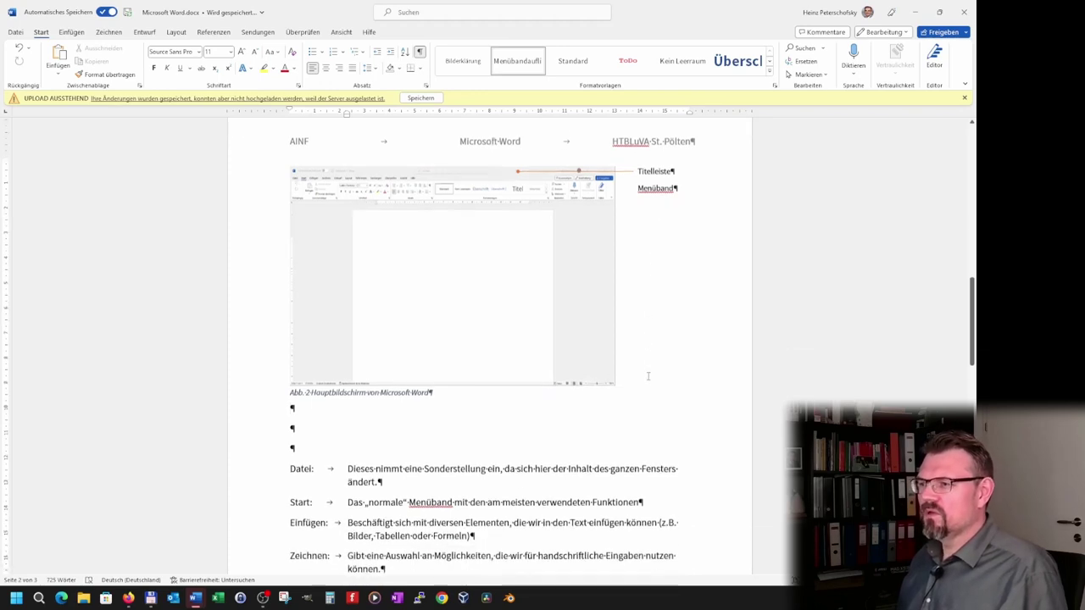
scroll(648, 376, "up", 4)
scroll(649, 377, "down", 3)
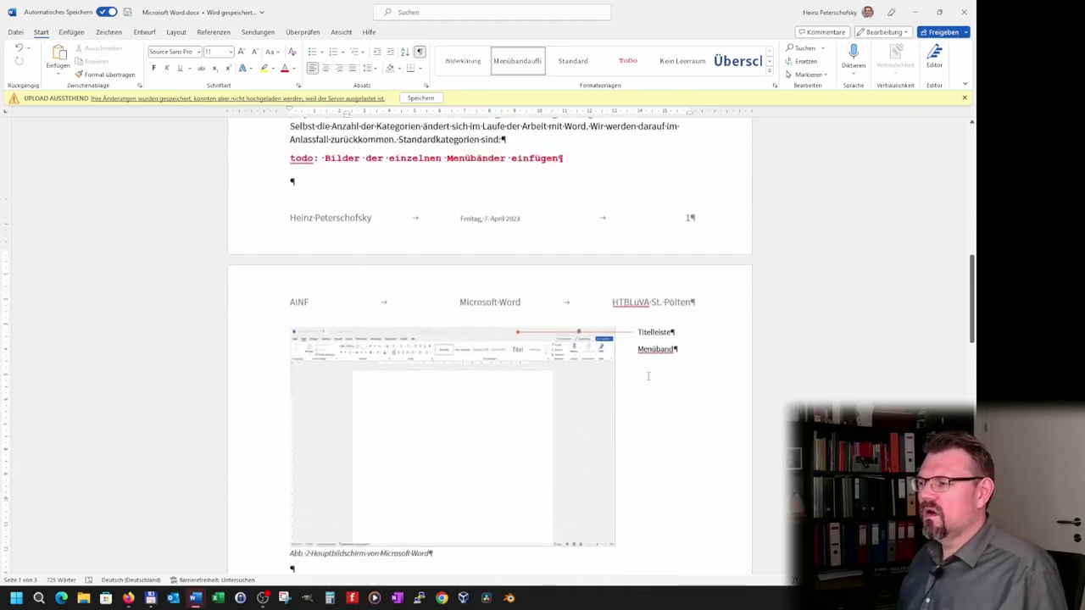
right_click(657, 288)
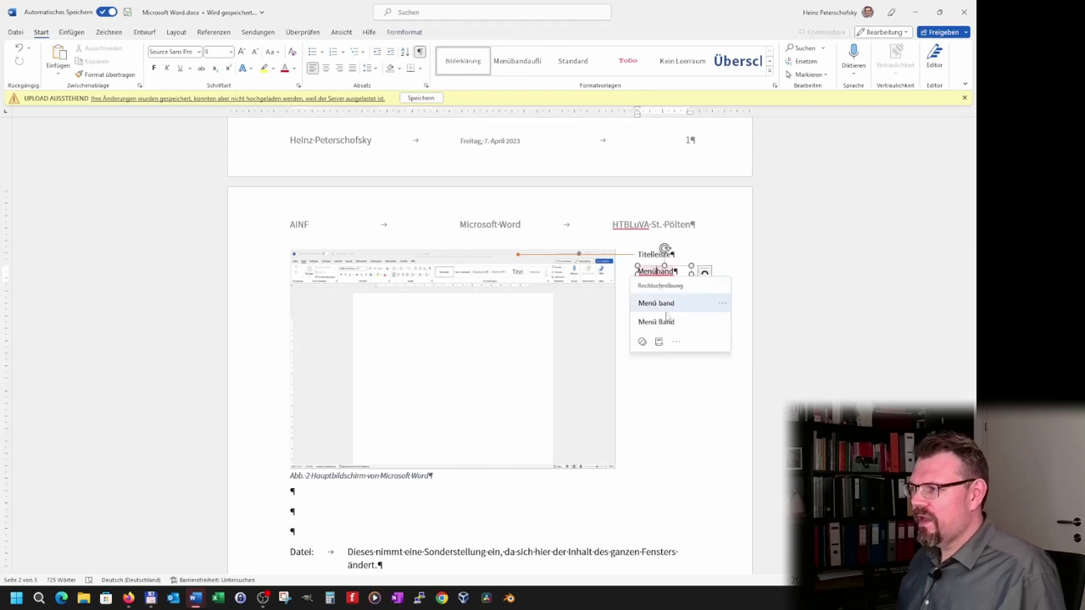
key("Escape")
scroll(663, 273, "down", 1)
right_click(678, 254)
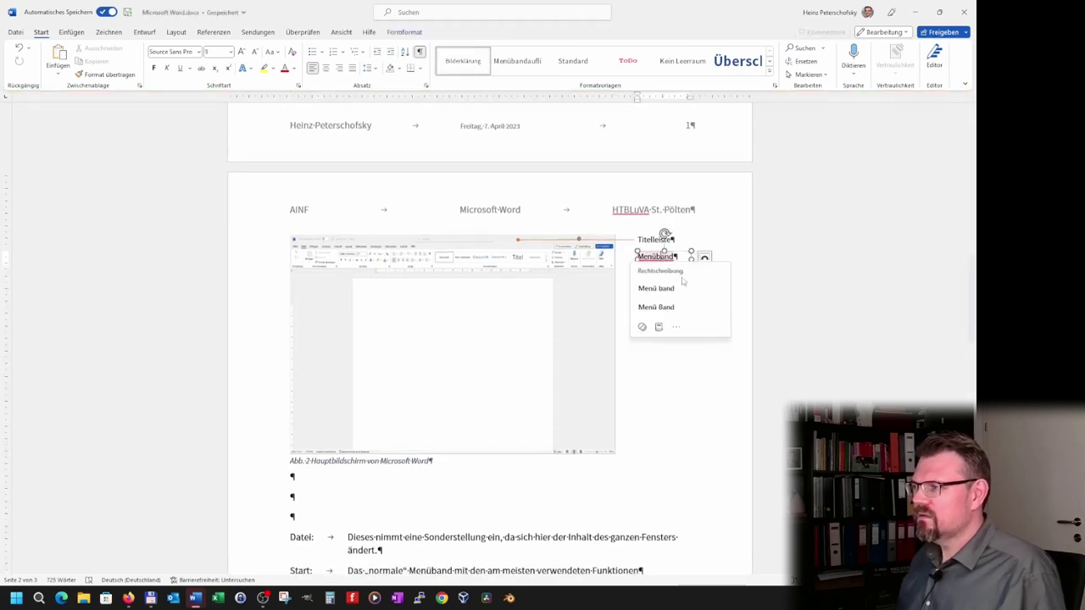
key("Escape")
Paste a copy of the label midway beside the screenshot and rename it Editierbereich
left_click(684, 342)
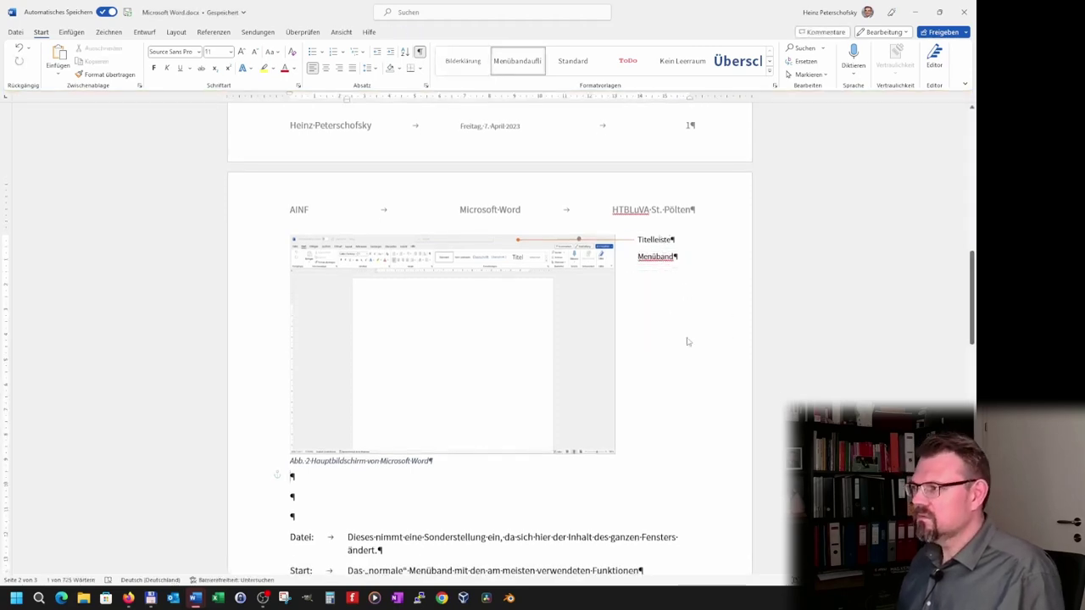
key("ctrl+v")
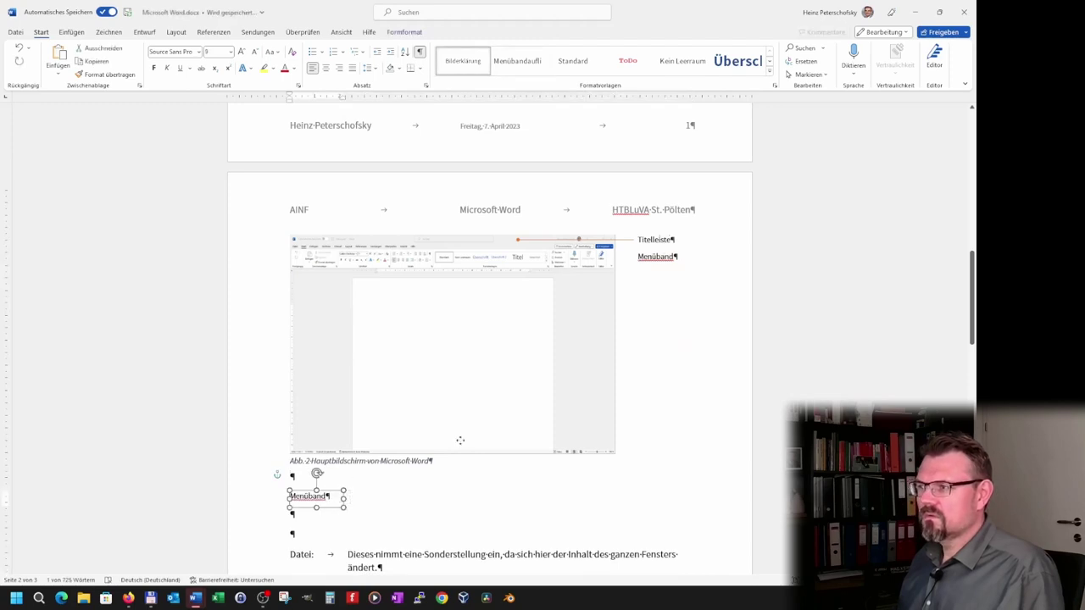
left_click_drag(326, 495, 683, 346)
right_click(661, 347)
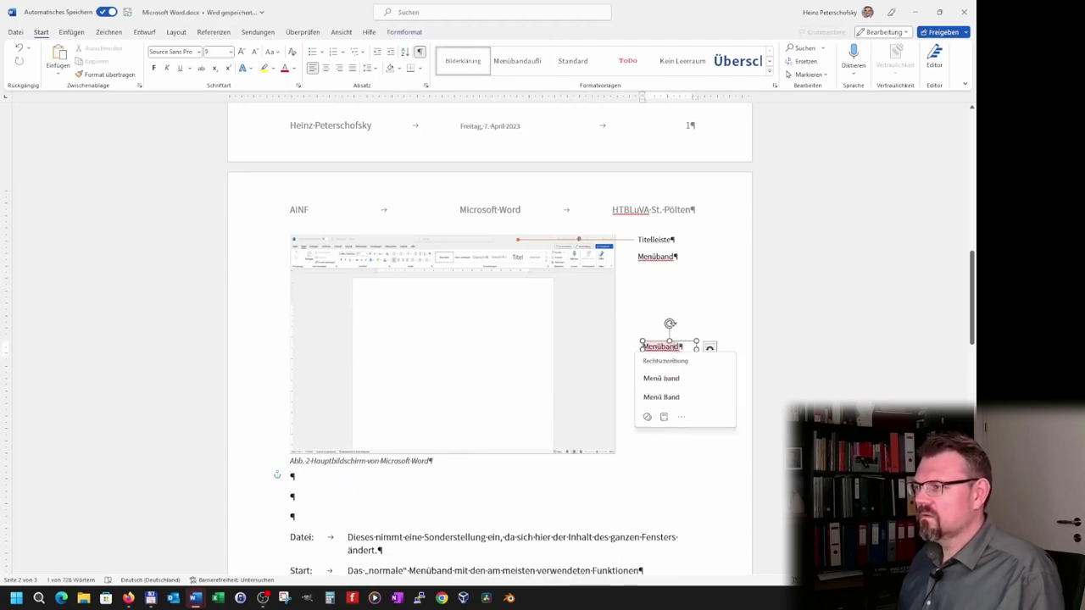
key("Escape")
double_click(662, 346)
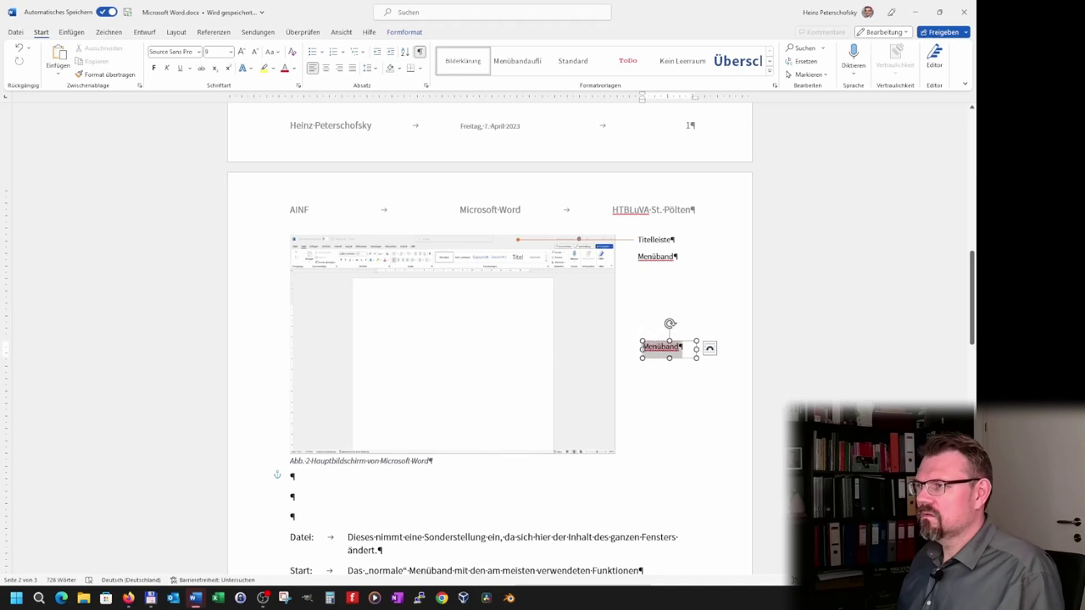
type("diti")
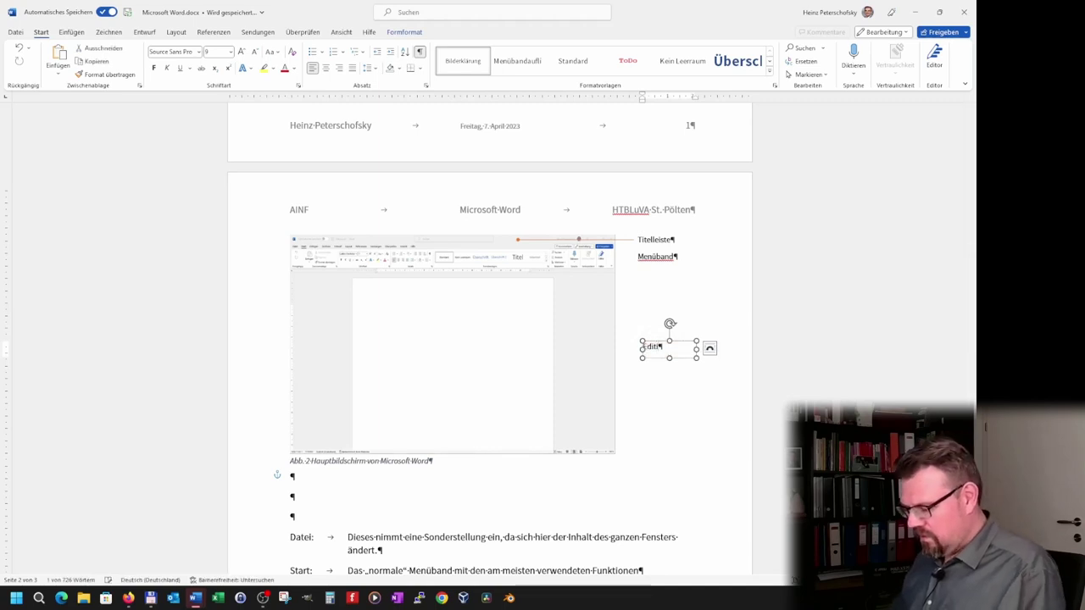
type("erbereich")
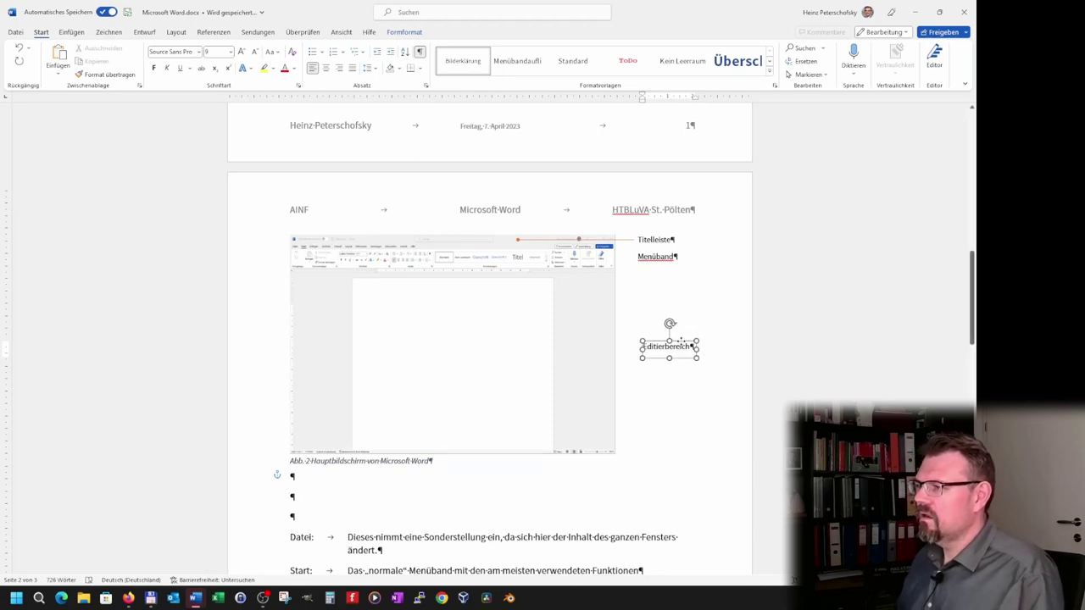
left_click(676, 398)
Paste another label copy near the screenshot's bottom edge and rename it Statusleiste
key("ctrl+v")
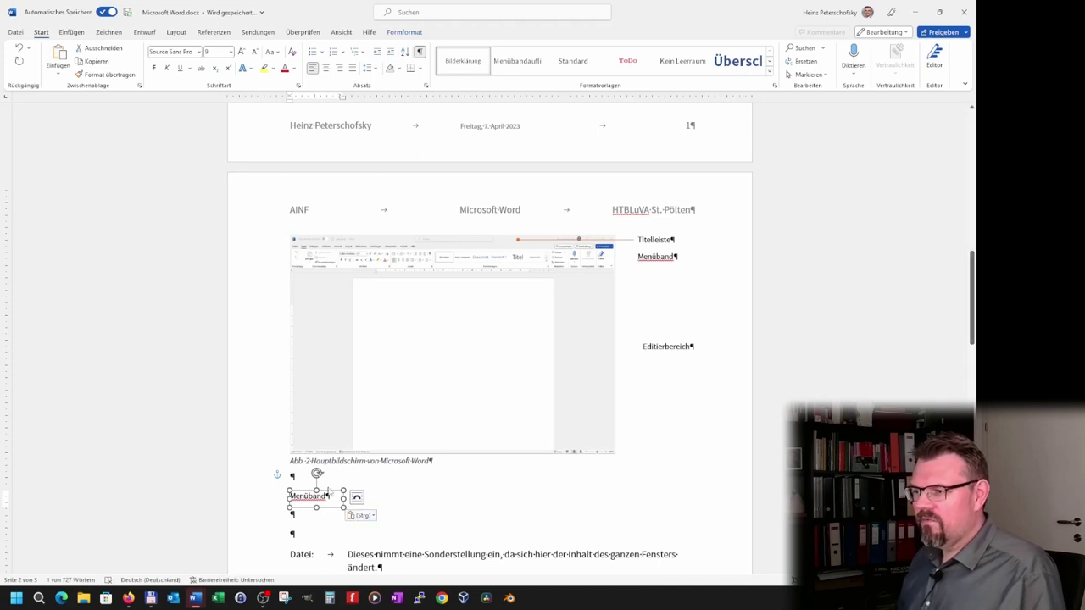
left_click(322, 495)
left_click_drag(322, 495, 681, 447)
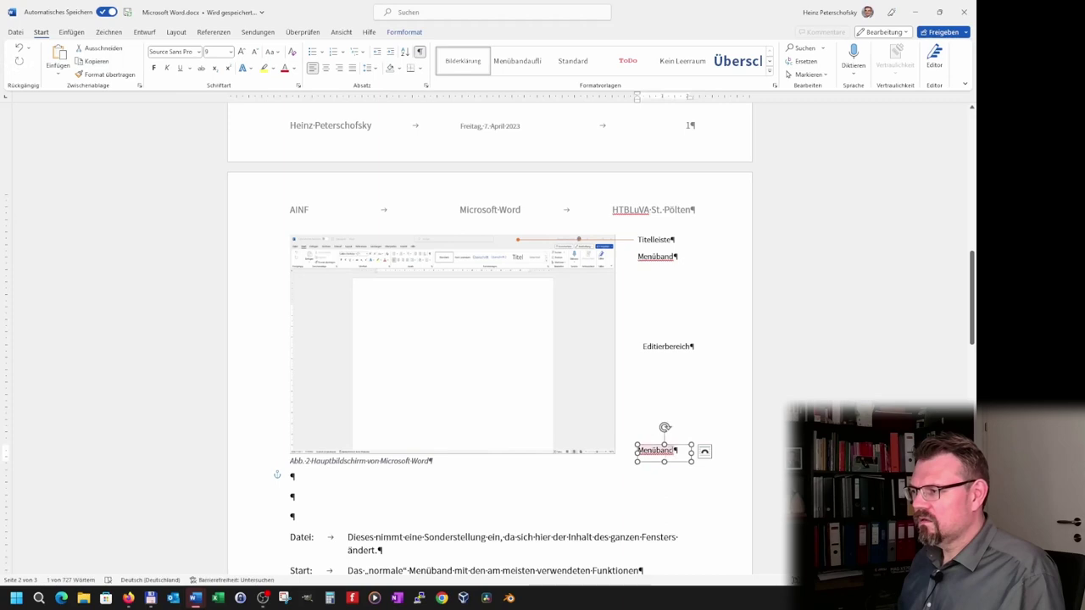
right_click(669, 451)
double_click(656, 450)
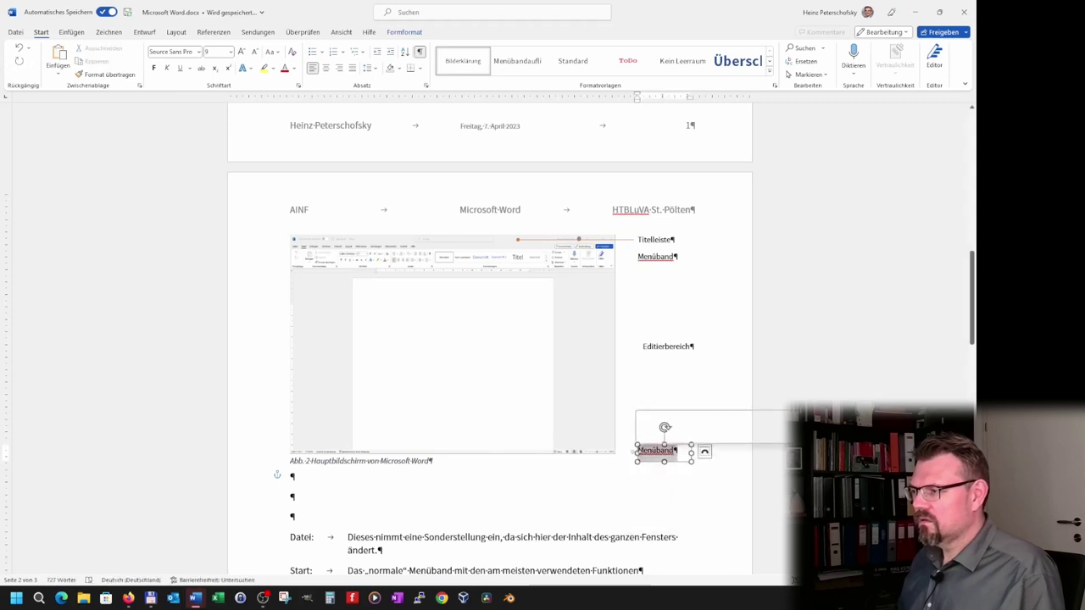
type("Status")
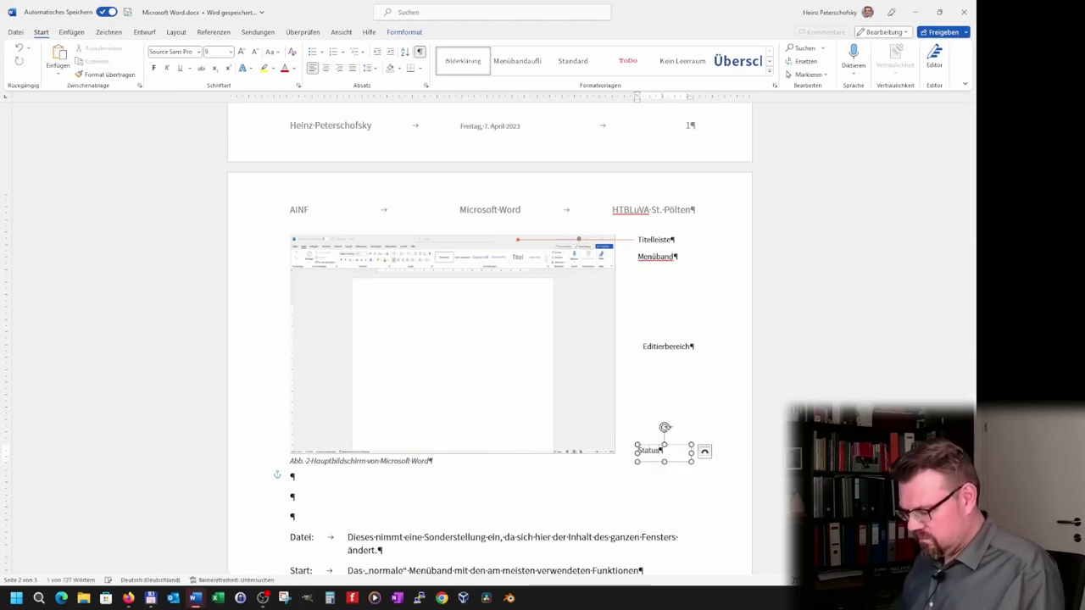
type("leiste")
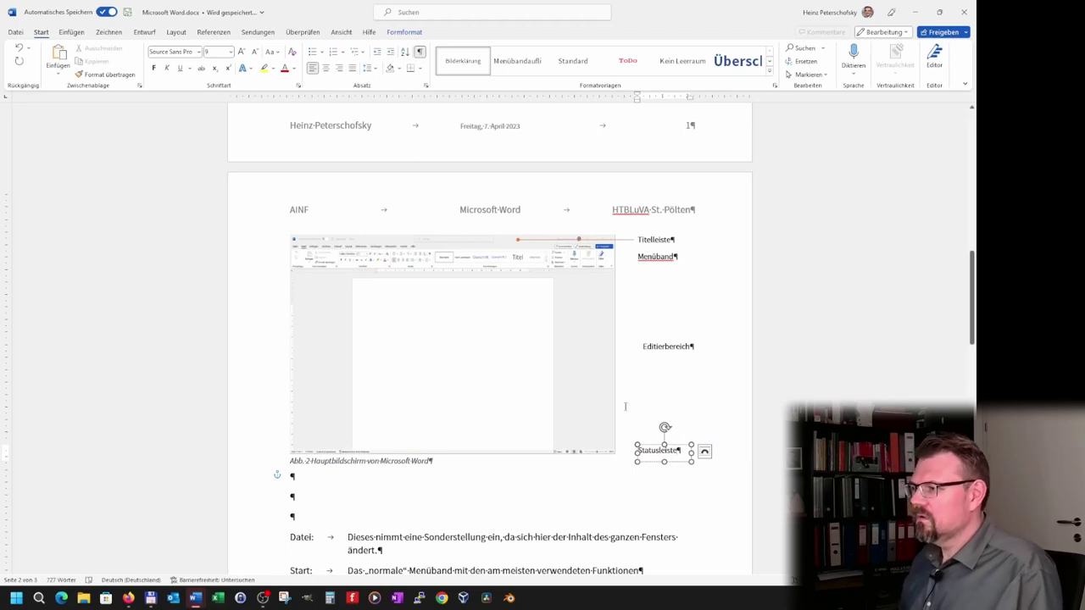
left_click(623, 276)
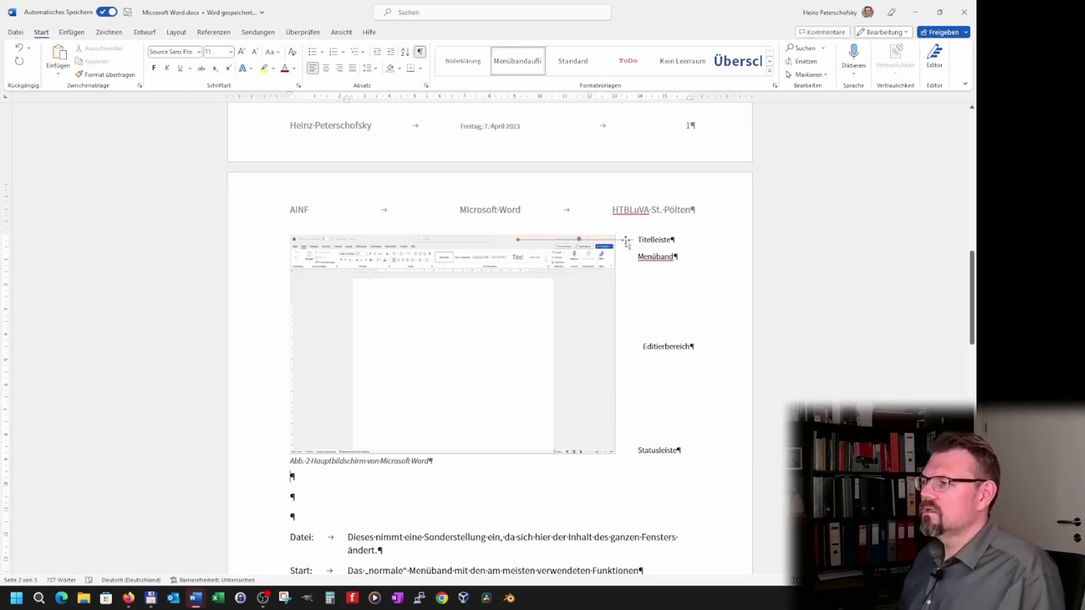
Place callout lines from the screenshot to the Statusleiste, Editierbereich and Menüband labels
left_click(658, 320)
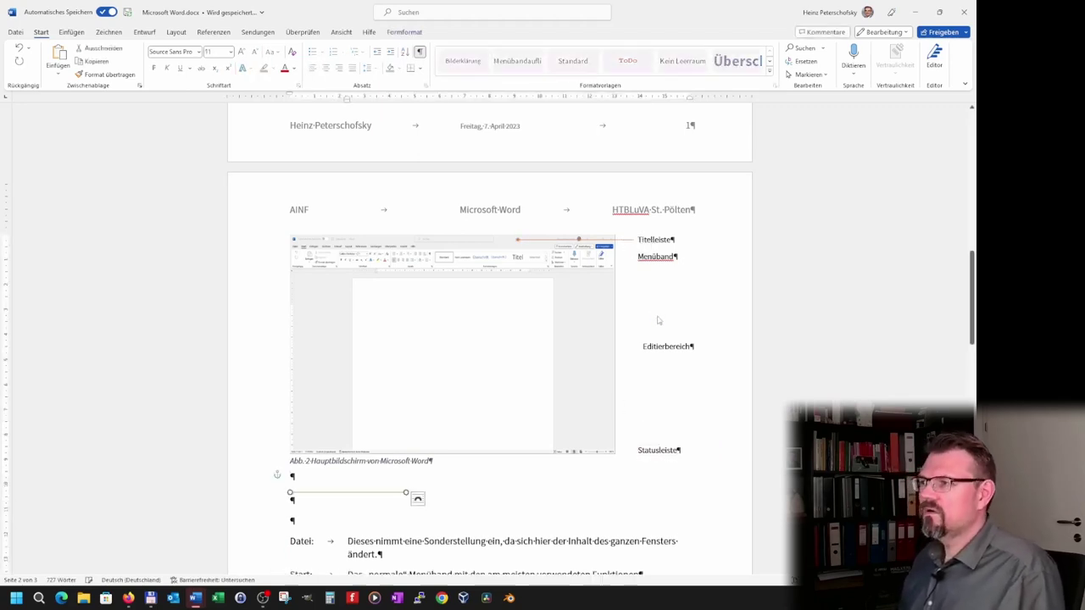
left_click_drag(346, 494, 572, 448)
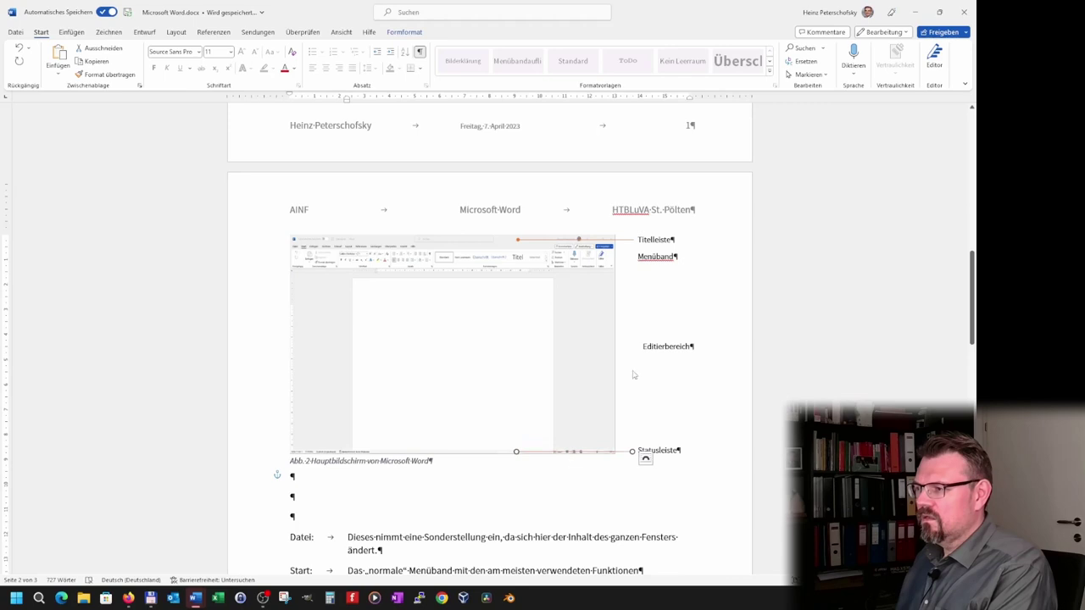
key("ctrl+z")
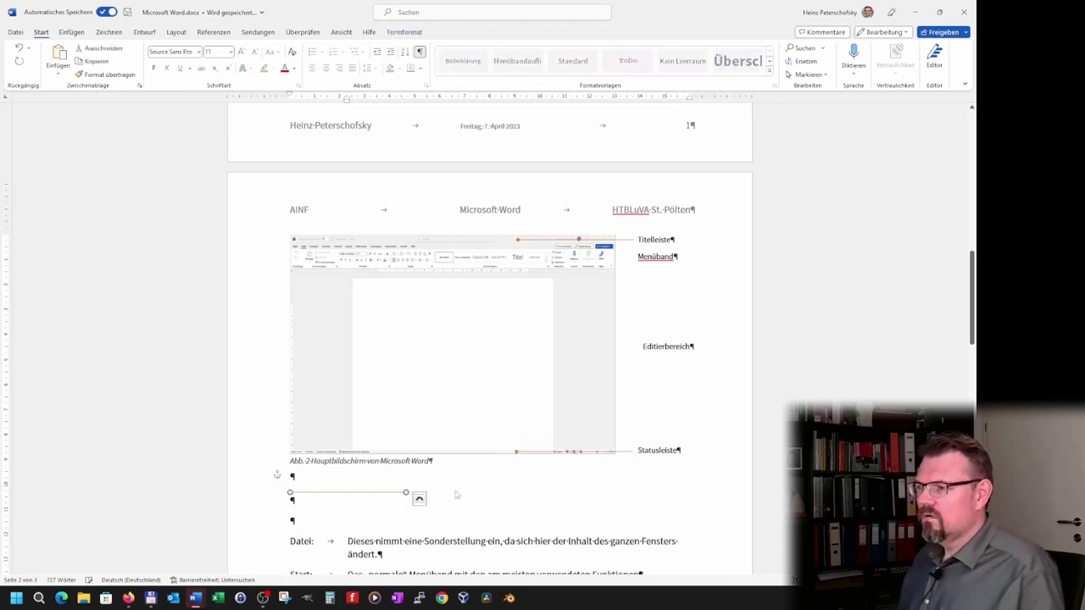
left_click_drag(370, 496, 603, 347)
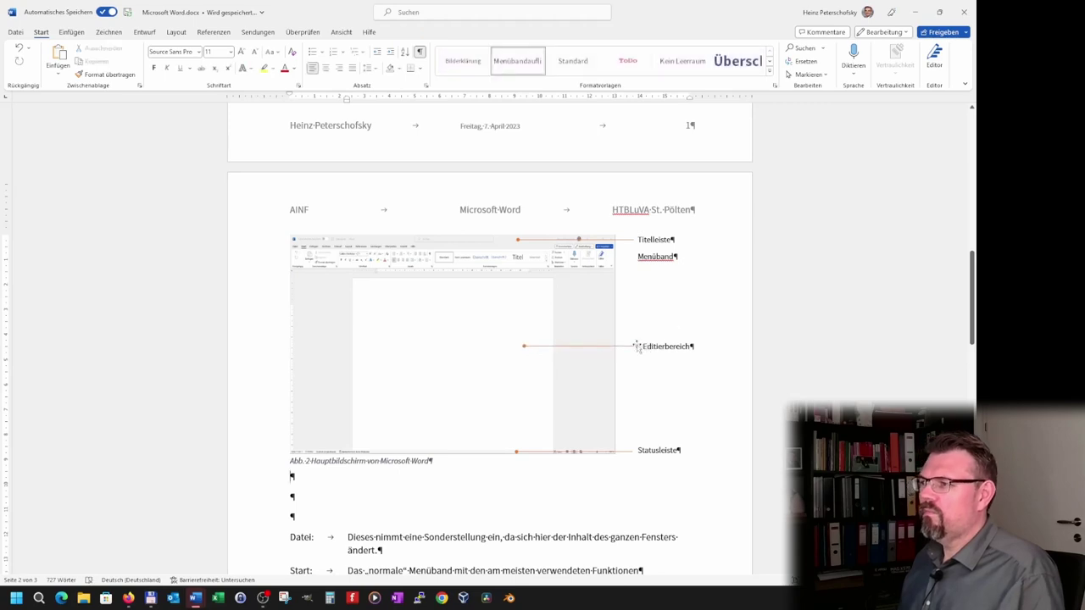
key("ctrl+z")
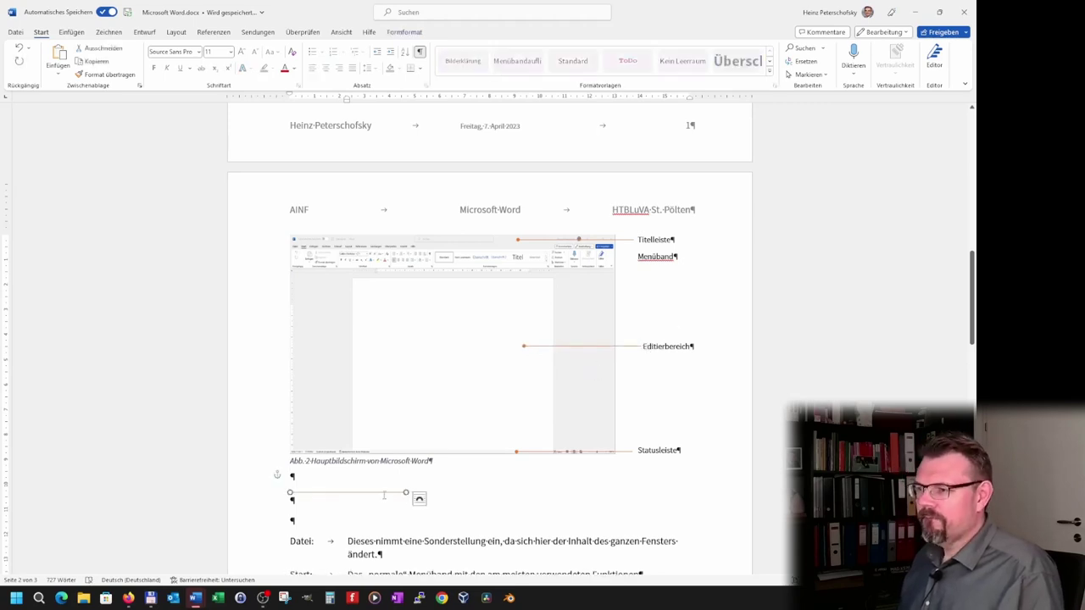
left_click_drag(383, 495, 609, 257)
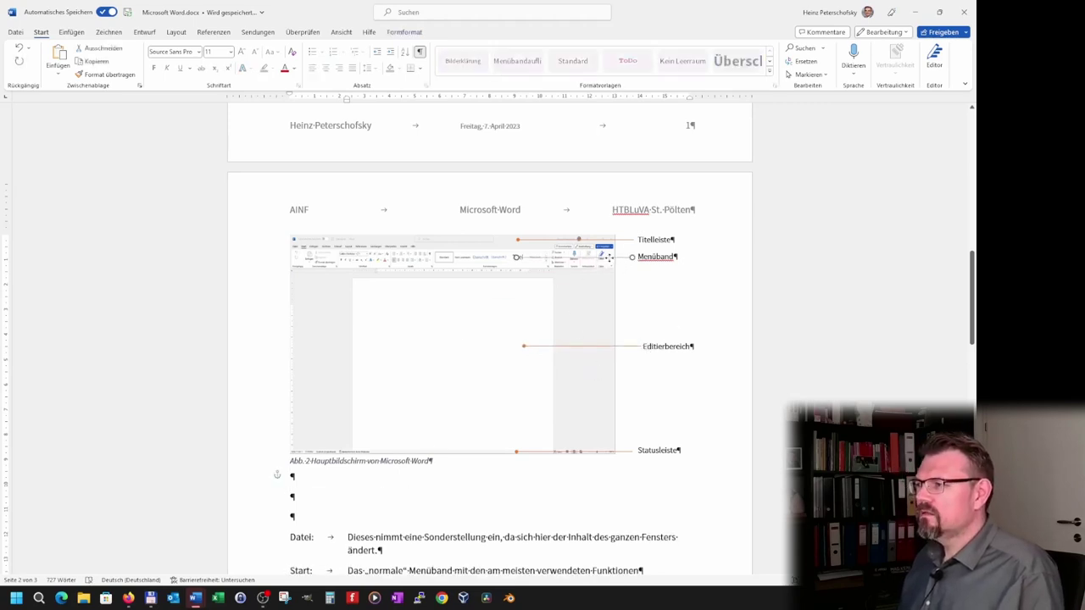
Shorten the Menüband callout line to a width of 1 cm
left_click(404, 32)
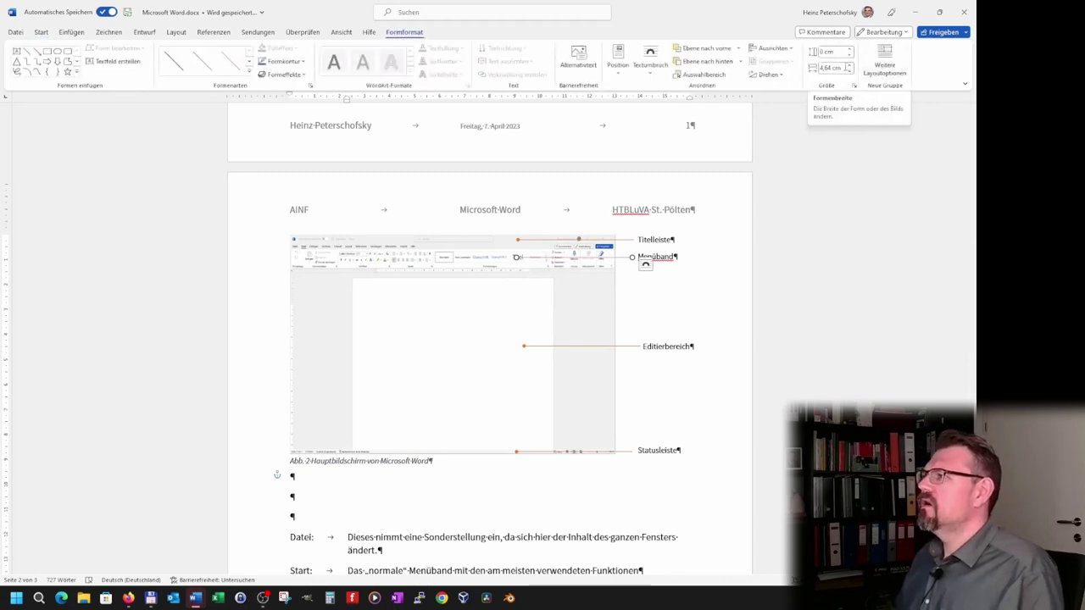
left_click(844, 70)
type("1")
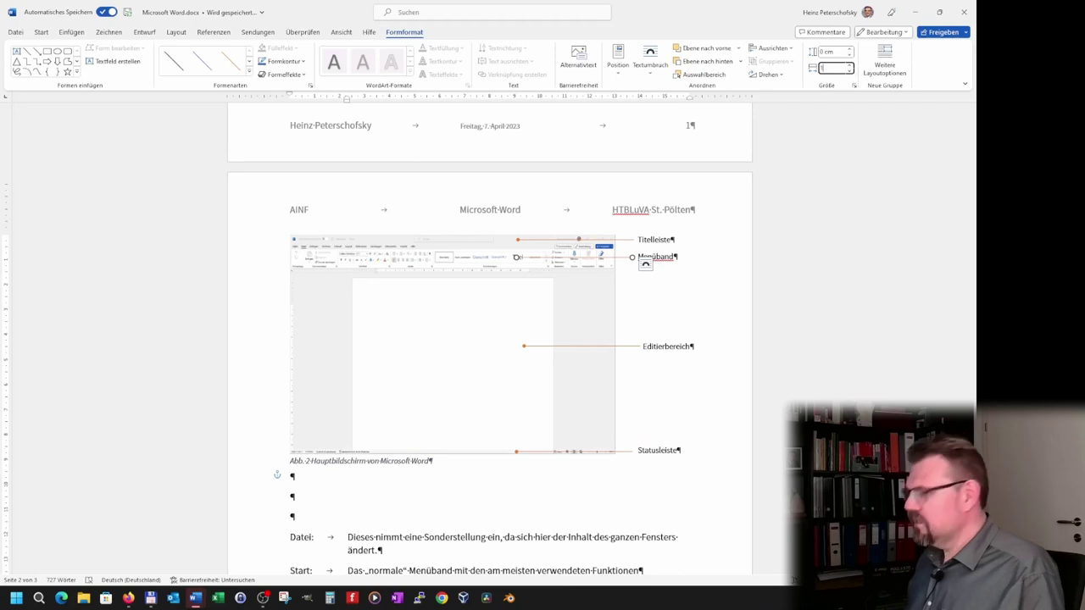
key("Return")
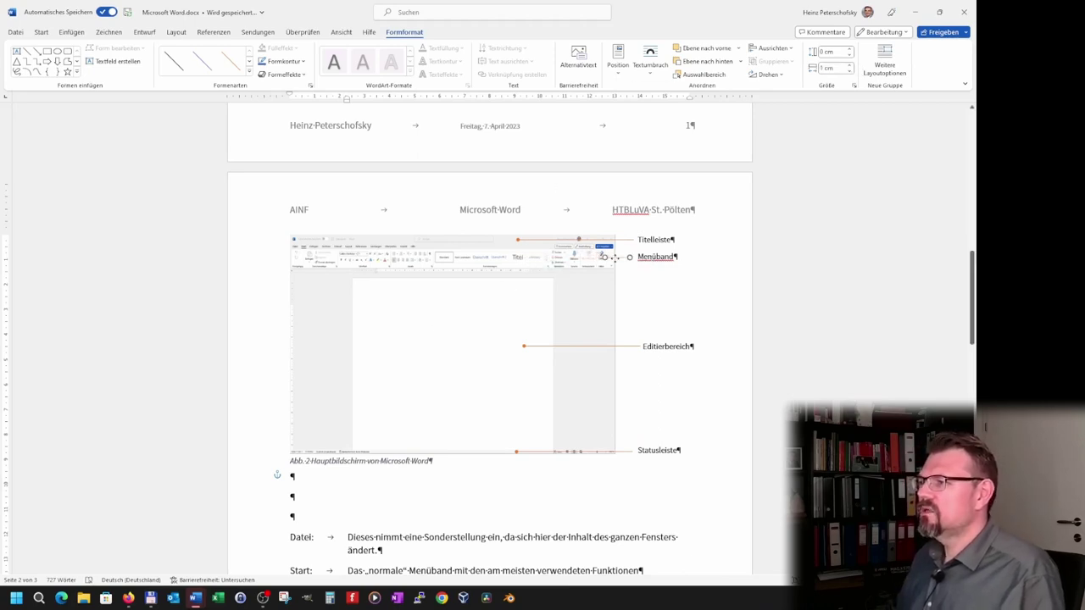
key("Escape")
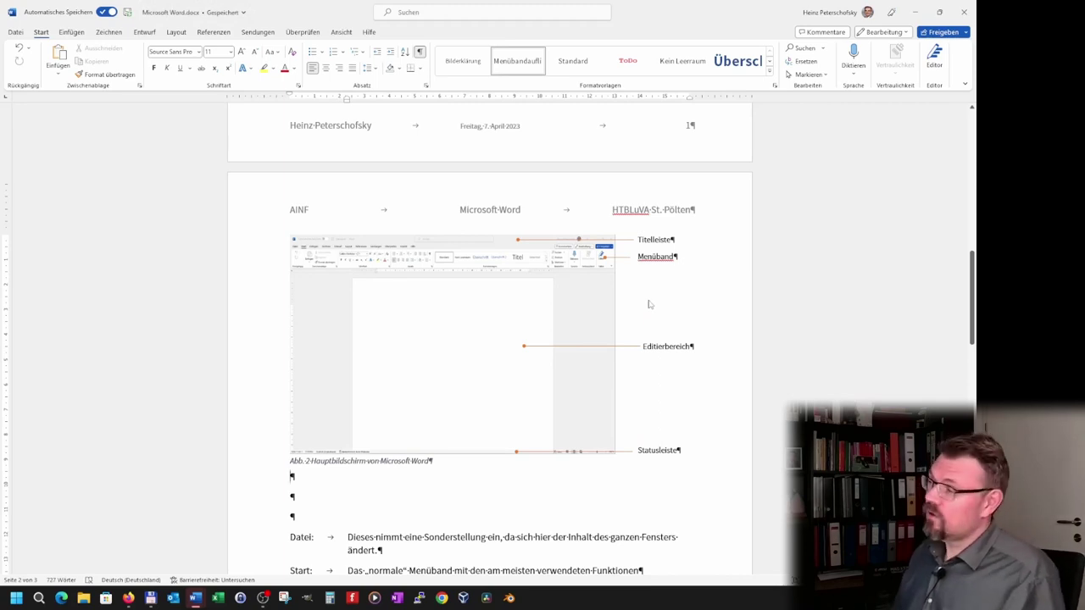
Left-align the four callout labels, then select the Titelleiste and Menüband lines
left_click(660, 246)
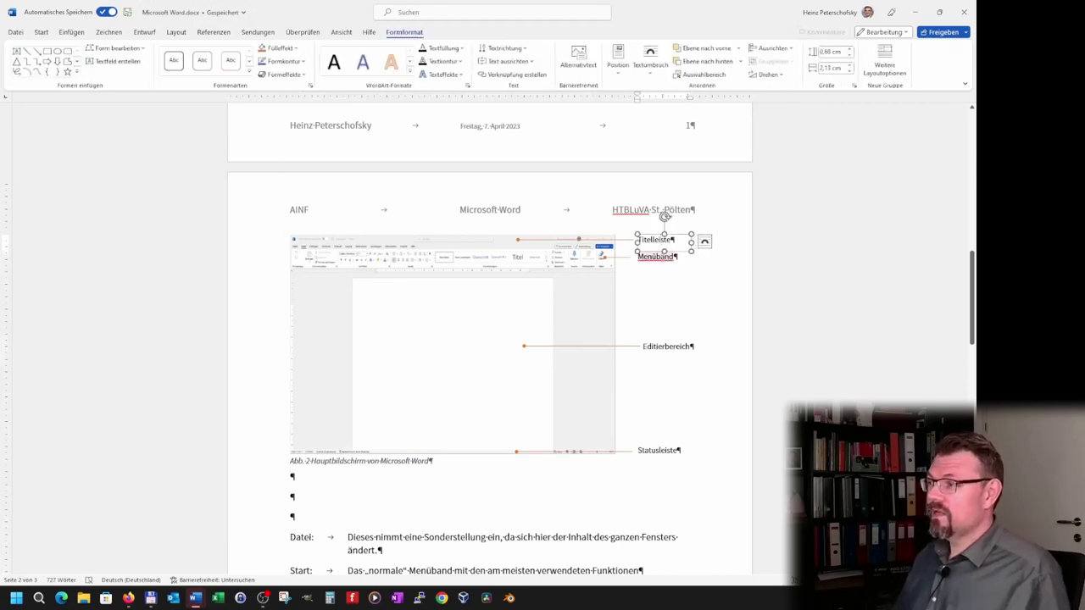
left_click(657, 257, "shift")
left_click(669, 347, "shift")
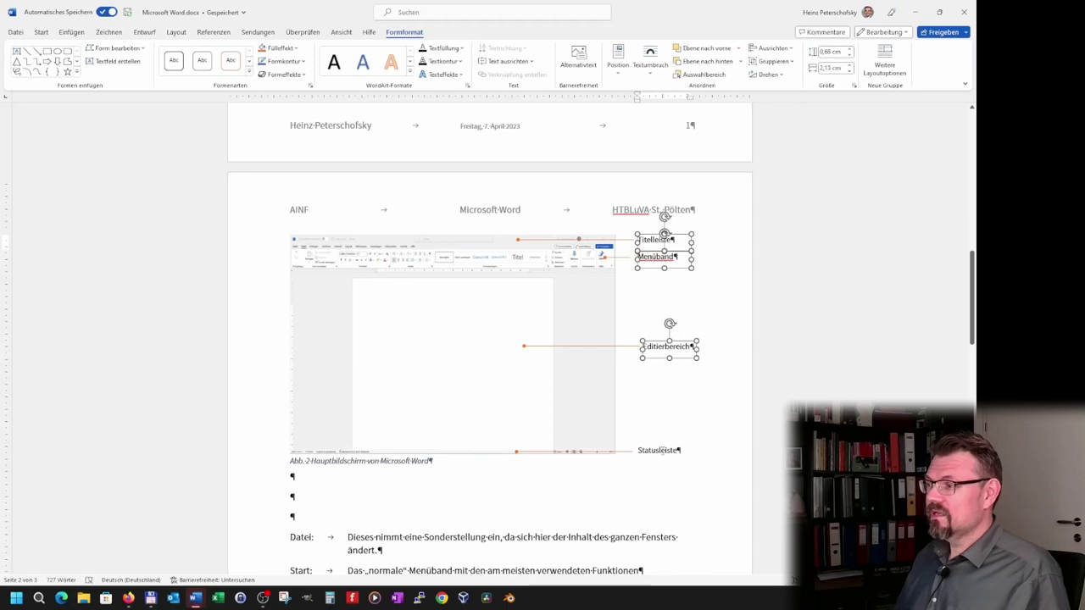
left_click(660, 450, "shift")
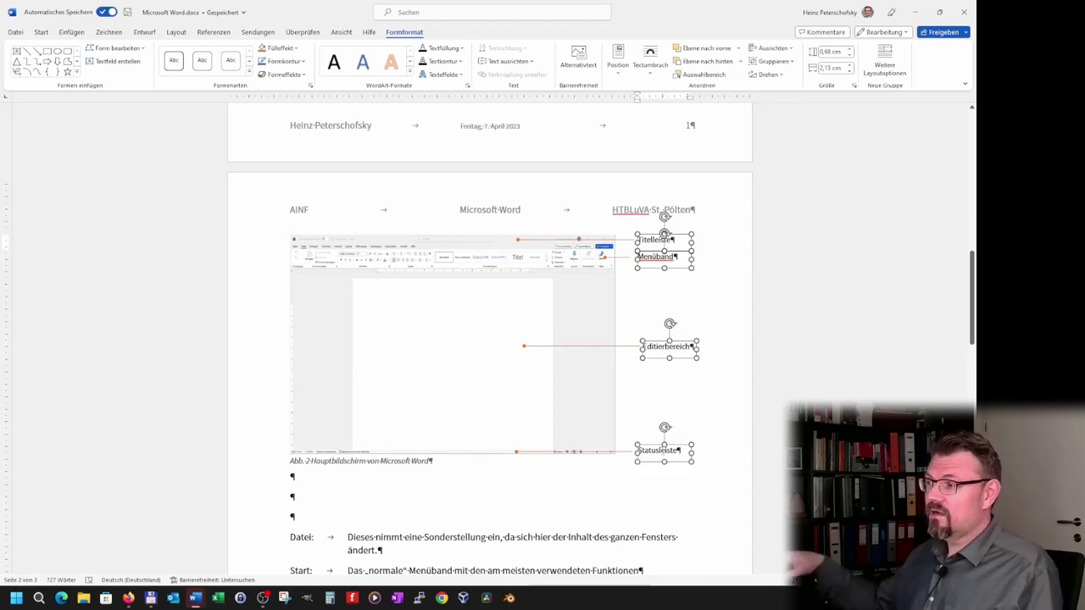
left_click(793, 49)
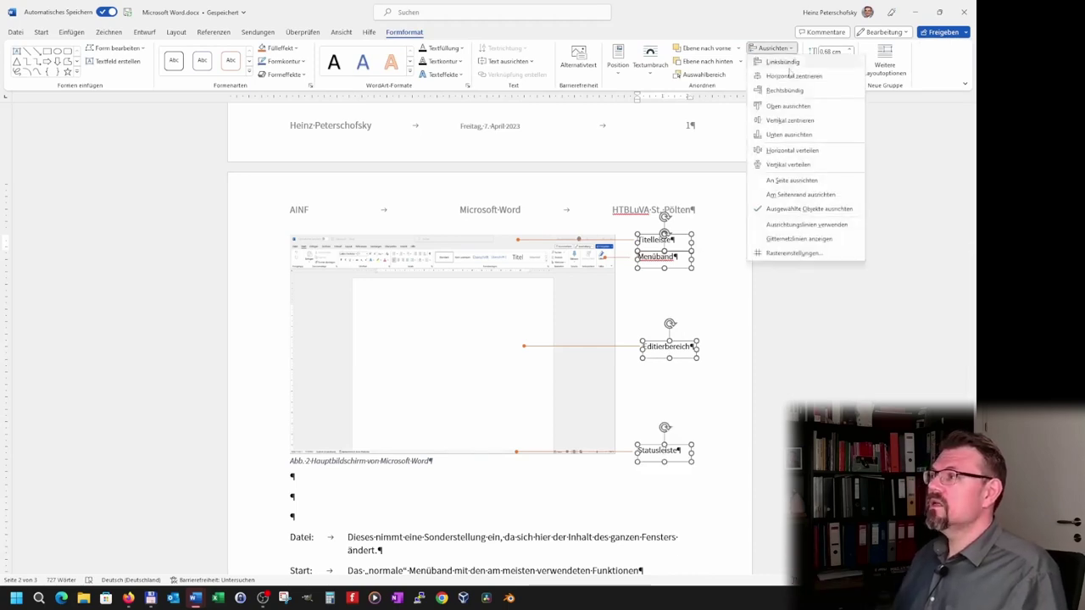
left_click(793, 68)
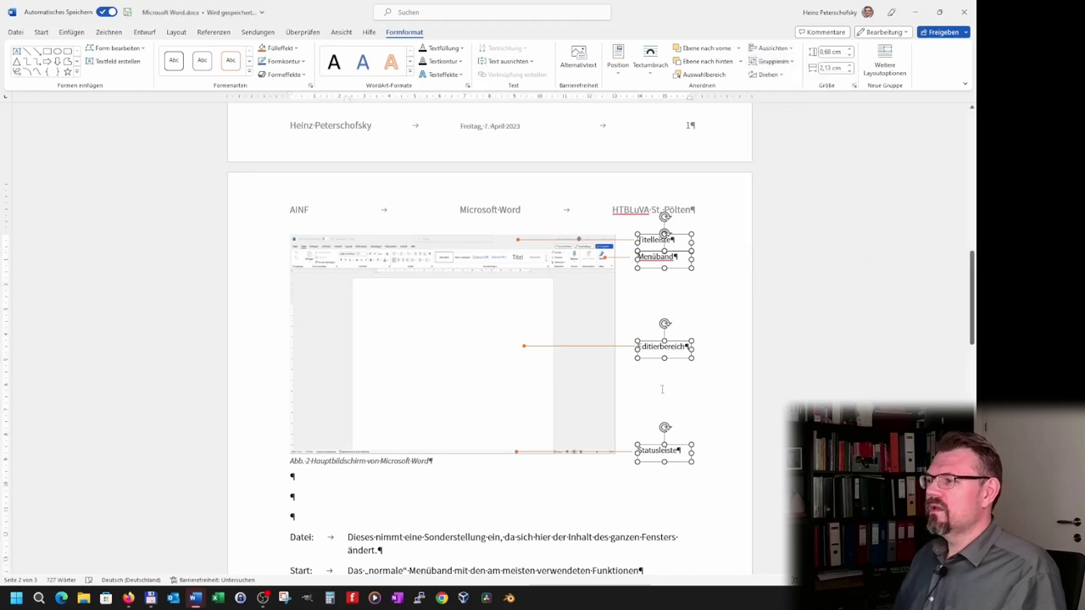
left_click(634, 346)
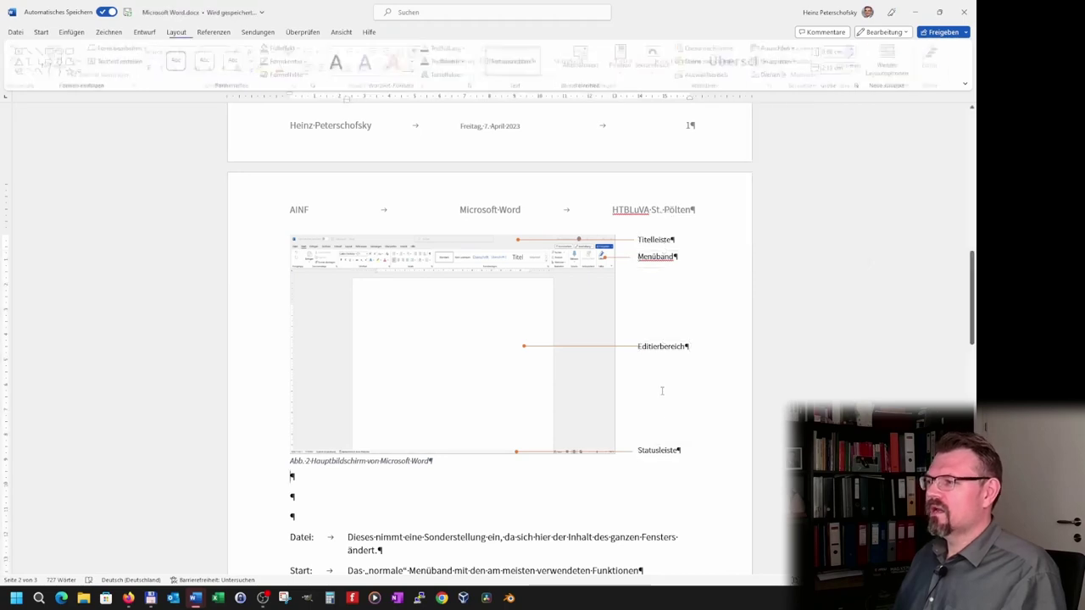
left_click(625, 240)
left_click(622, 257, "shift")
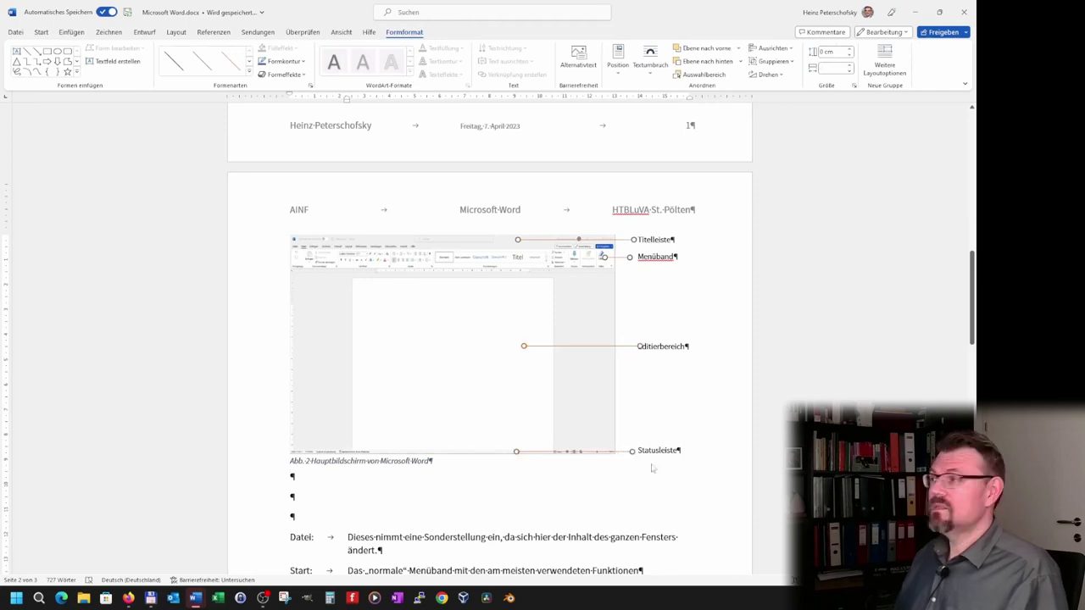
Right-align the selected callout lines and nudge them slightly left
left_click(793, 49)
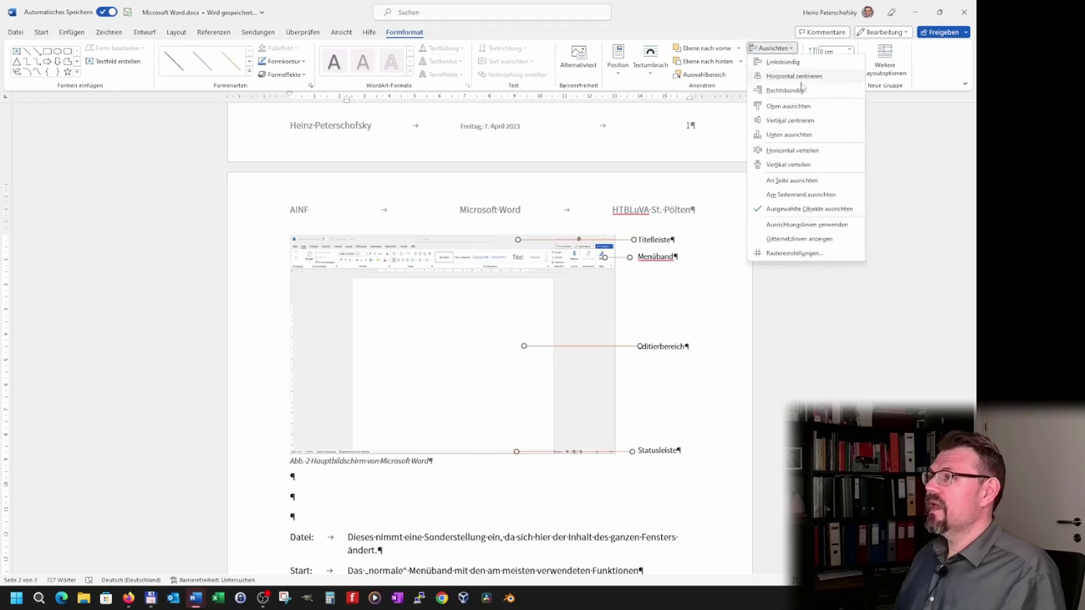
left_click(801, 89)
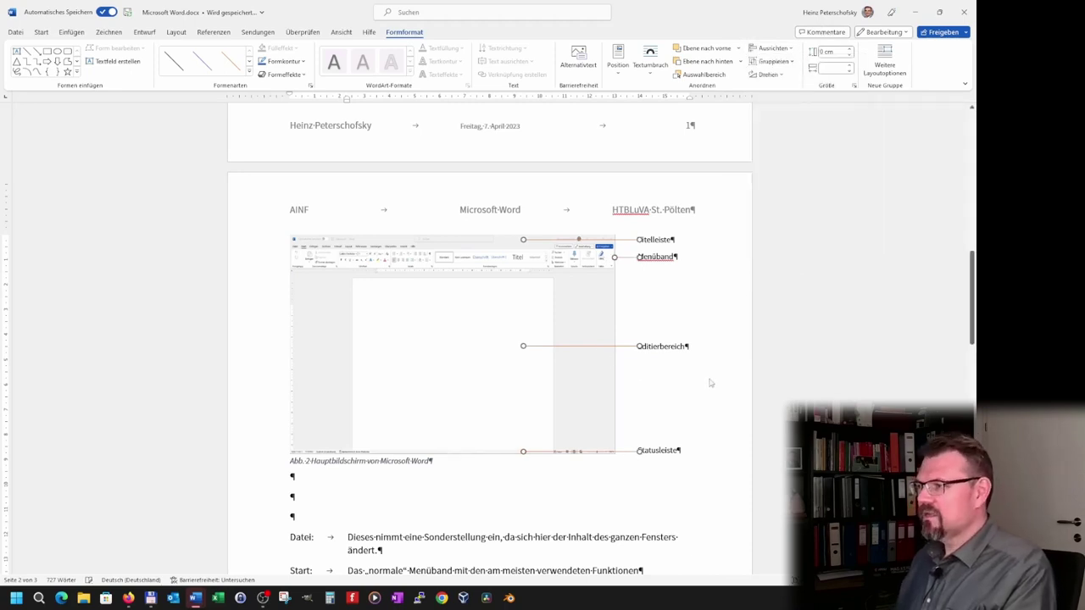
key("Left")
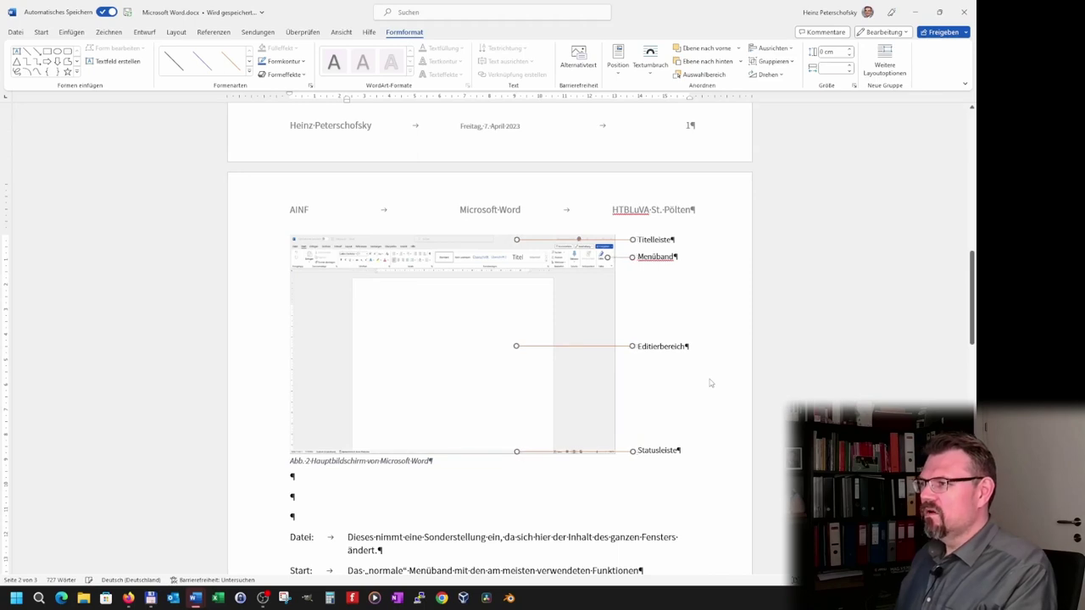
Check the Editierbereich and Statusleiste label boxes by selecting and deselecting them
left_click(683, 322)
left_click(682, 343)
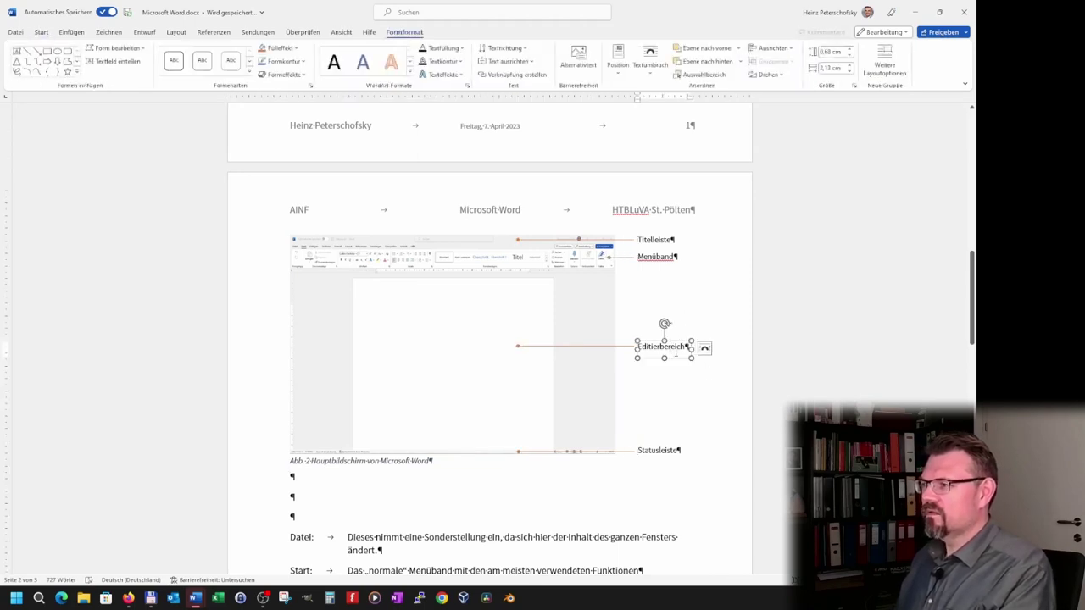
left_click(678, 340)
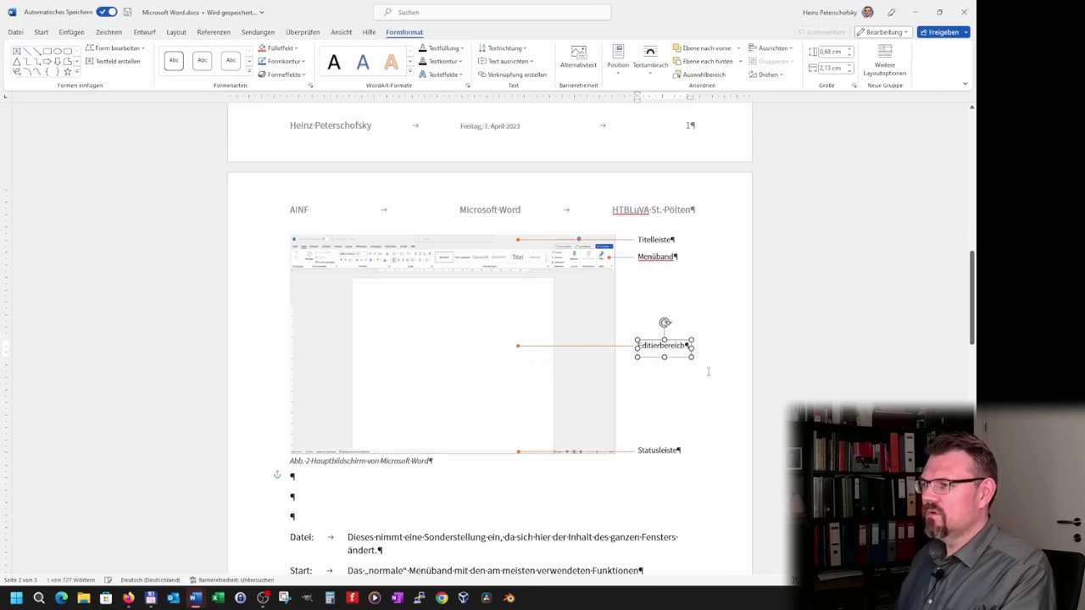
left_click(667, 486)
left_click(668, 454)
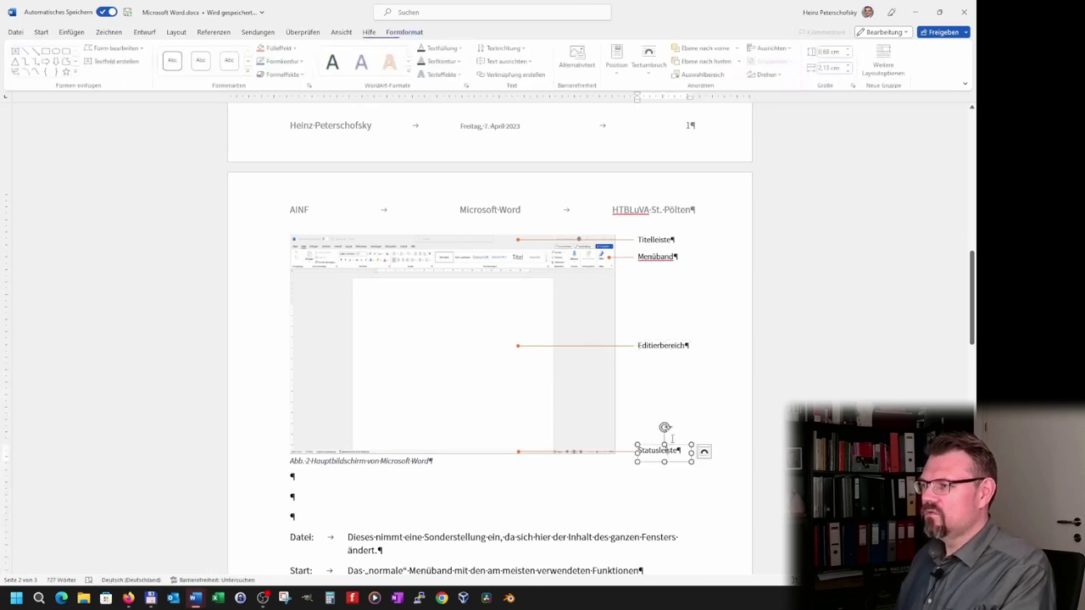
left_click(679, 499)
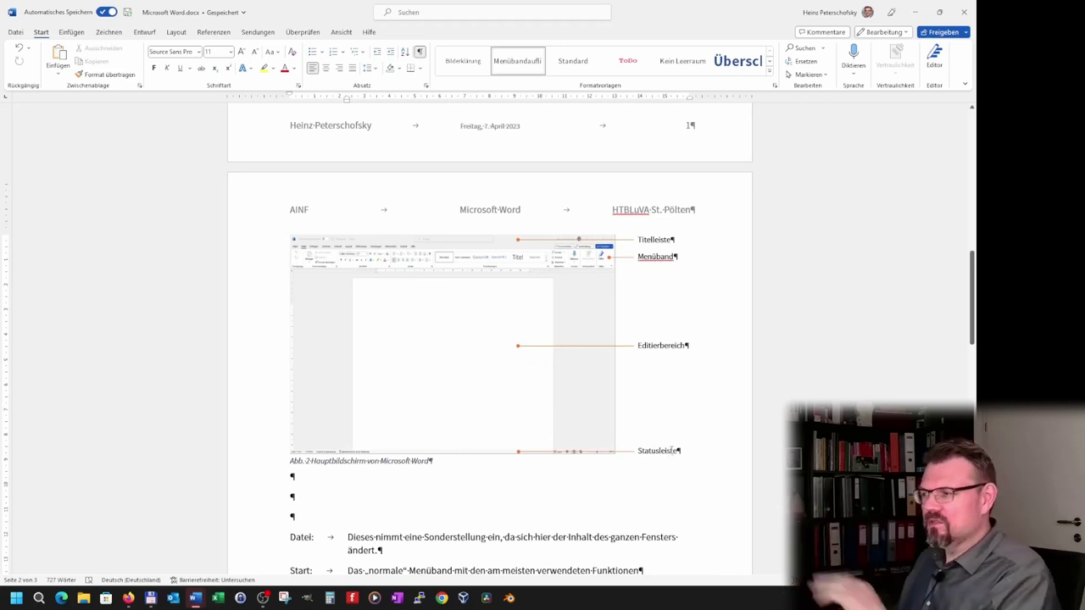
Group the screenshot with its four callout labels and lines via Gruppieren
left_click(673, 453)
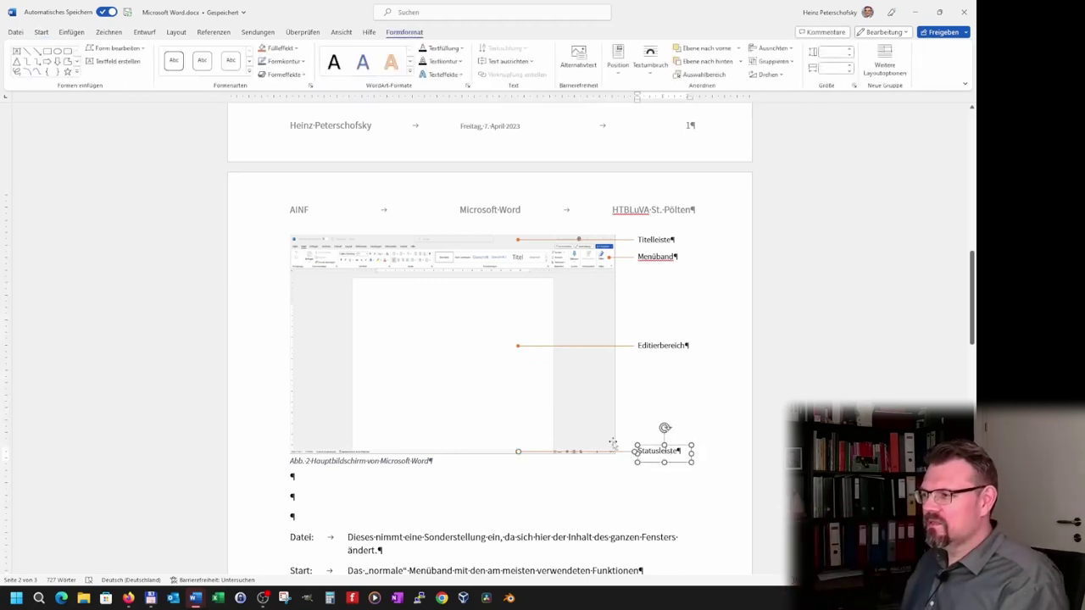
left_click(612, 372, "shift")
key("Escape")
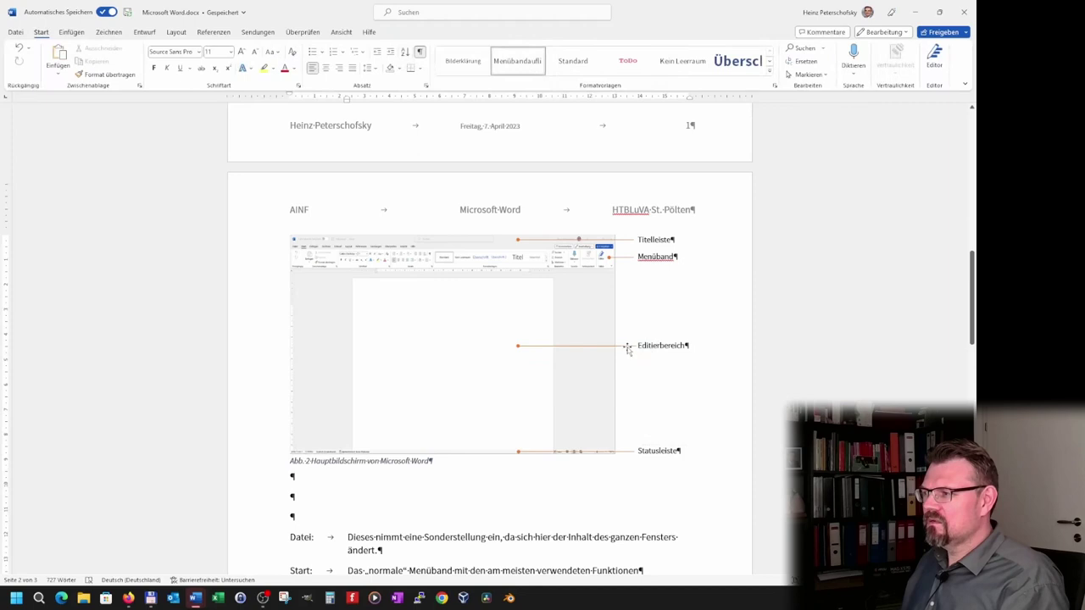
left_click(625, 347)
left_click(603, 416, "shift")
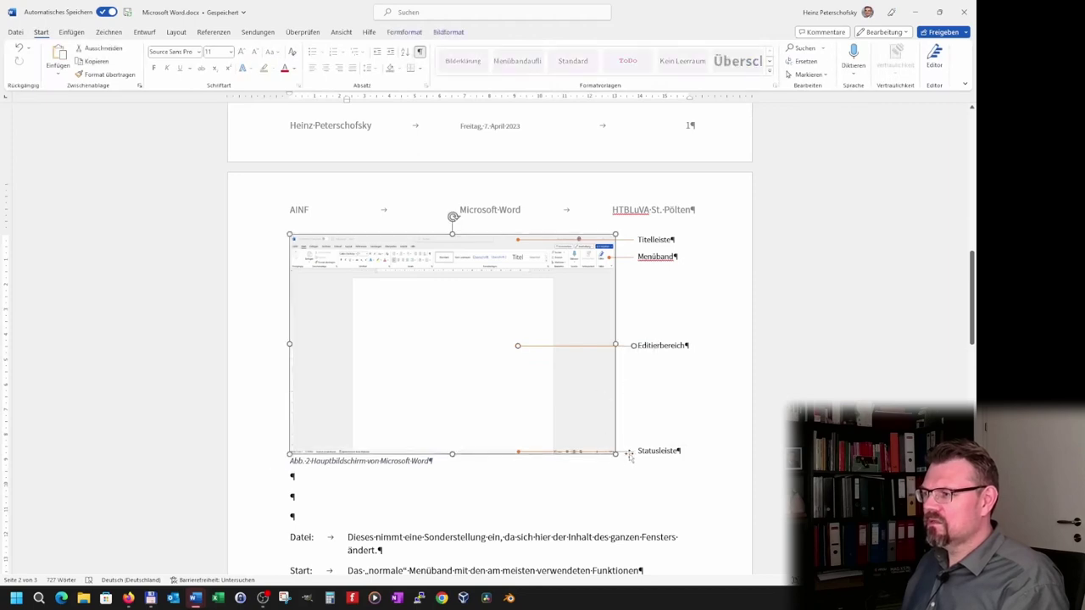
left_click(655, 446, "shift")
left_click(657, 264, "shift")
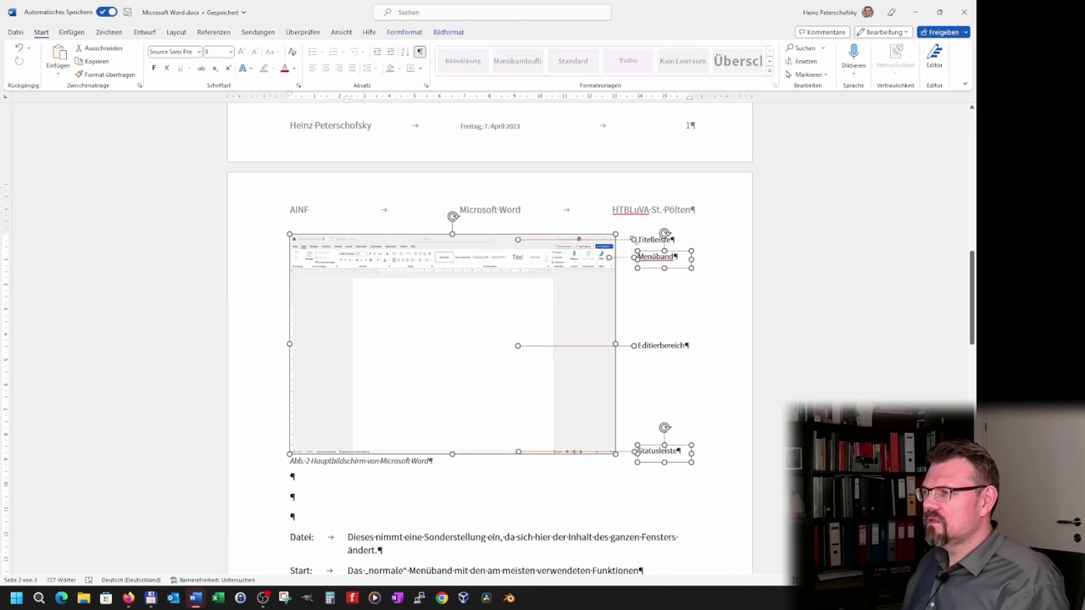
left_click(654, 240, "shift")
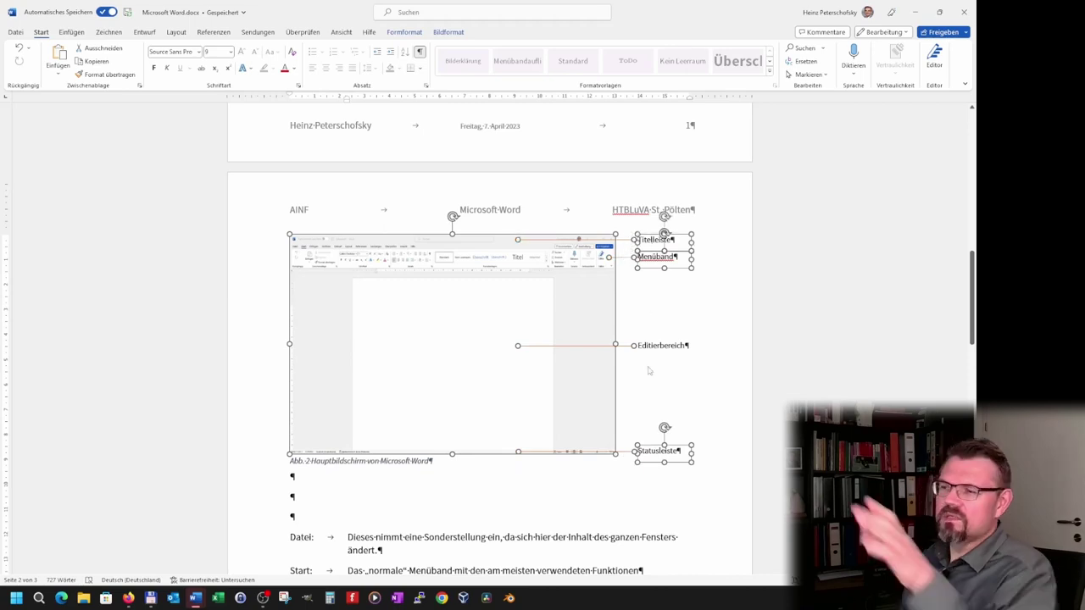
right_click(557, 280)
mouse_move(644, 365)
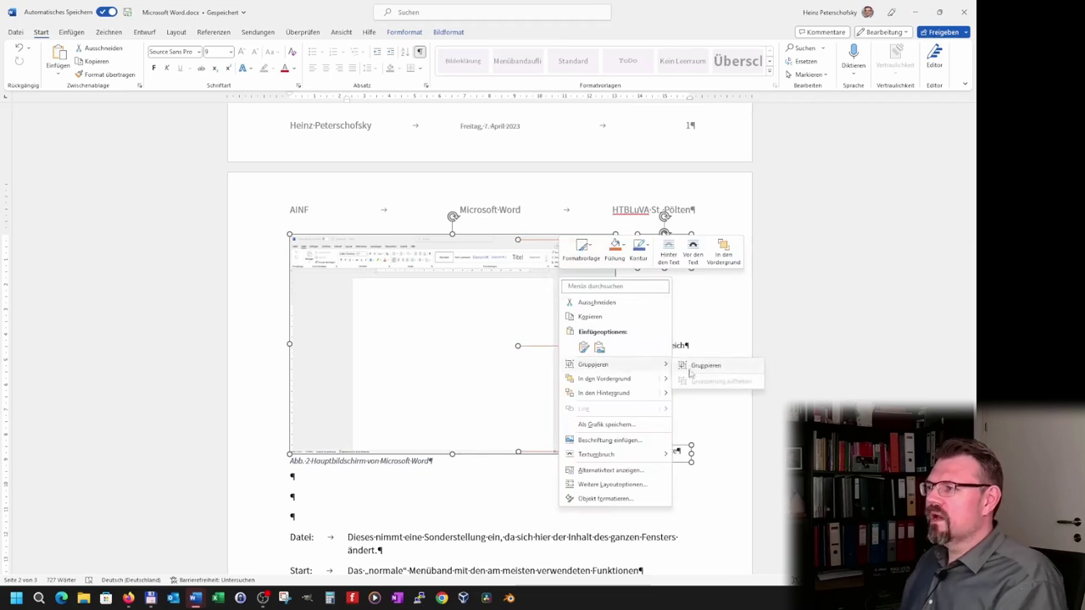
left_click(413, 33)
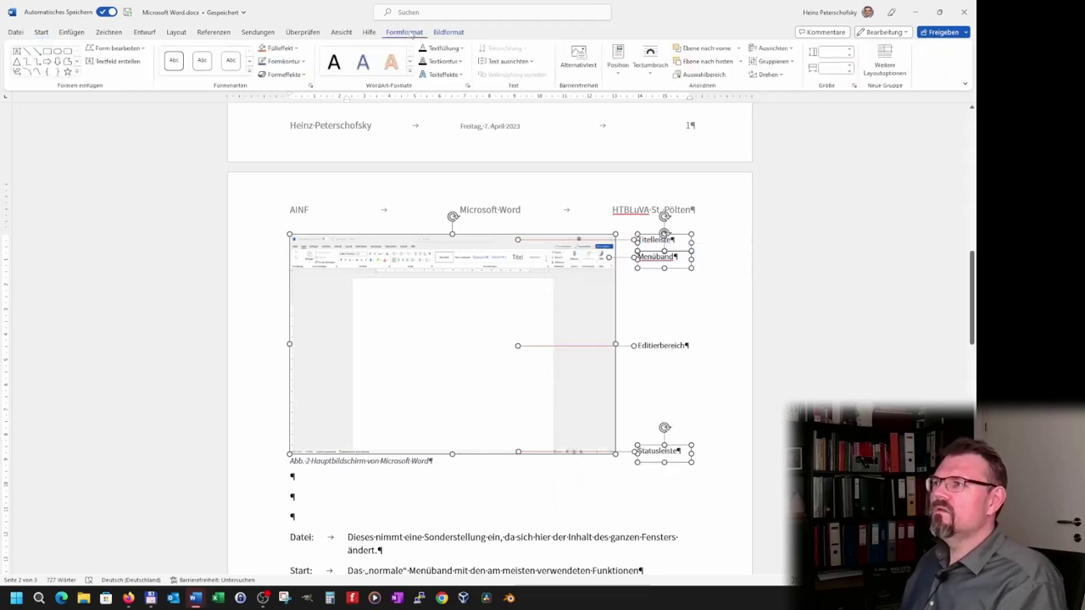
left_click(789, 63)
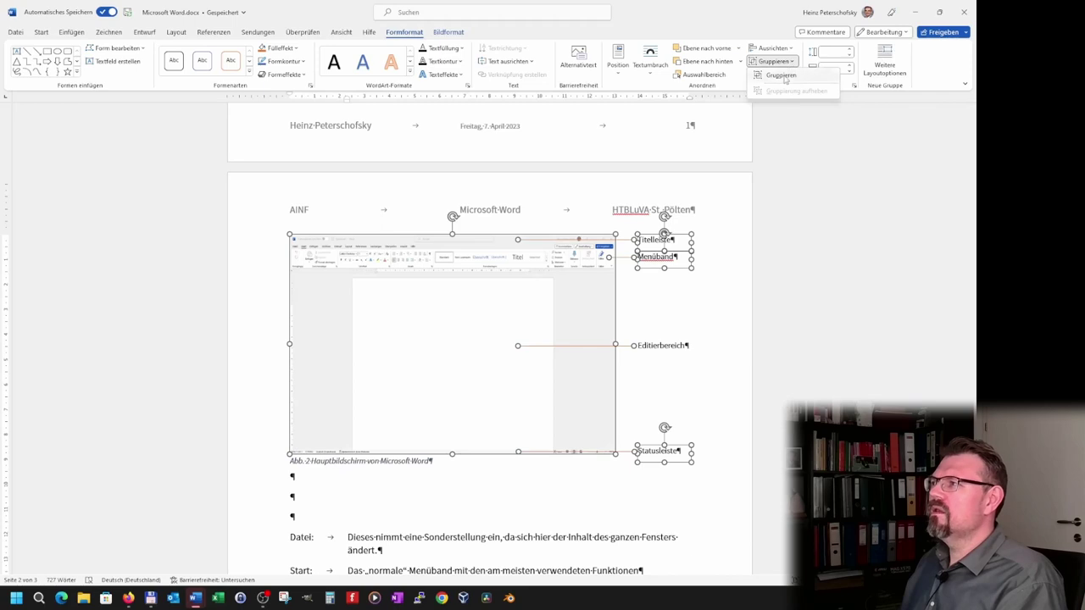
left_click(783, 76)
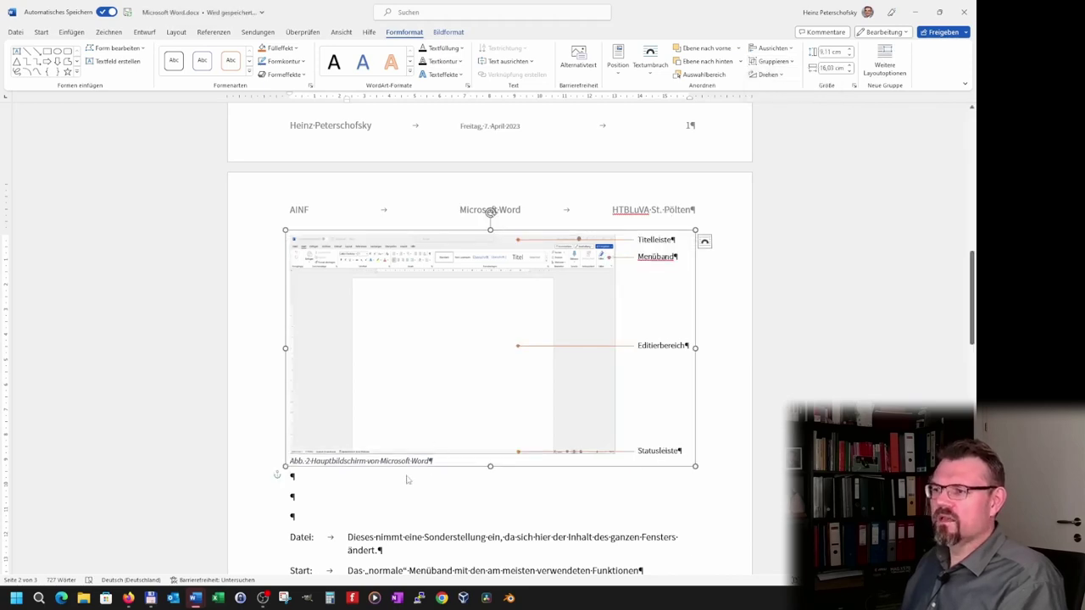
Group the Abb. 2 caption with the screenshot group into one figure
left_click(519, 465)
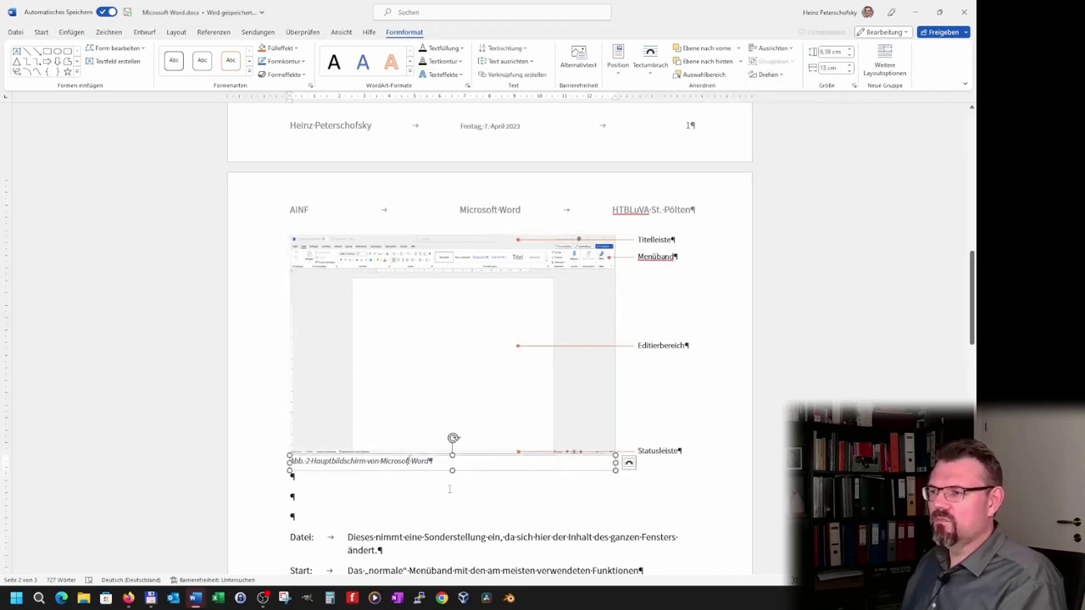
left_click(521, 474)
left_click(538, 392, "shift")
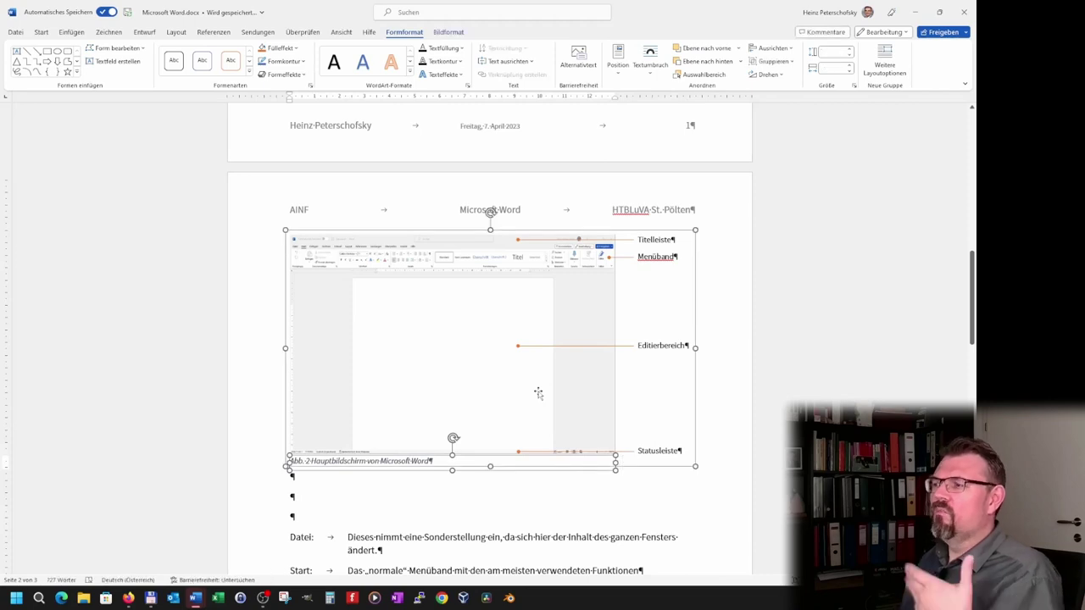
left_click(771, 61)
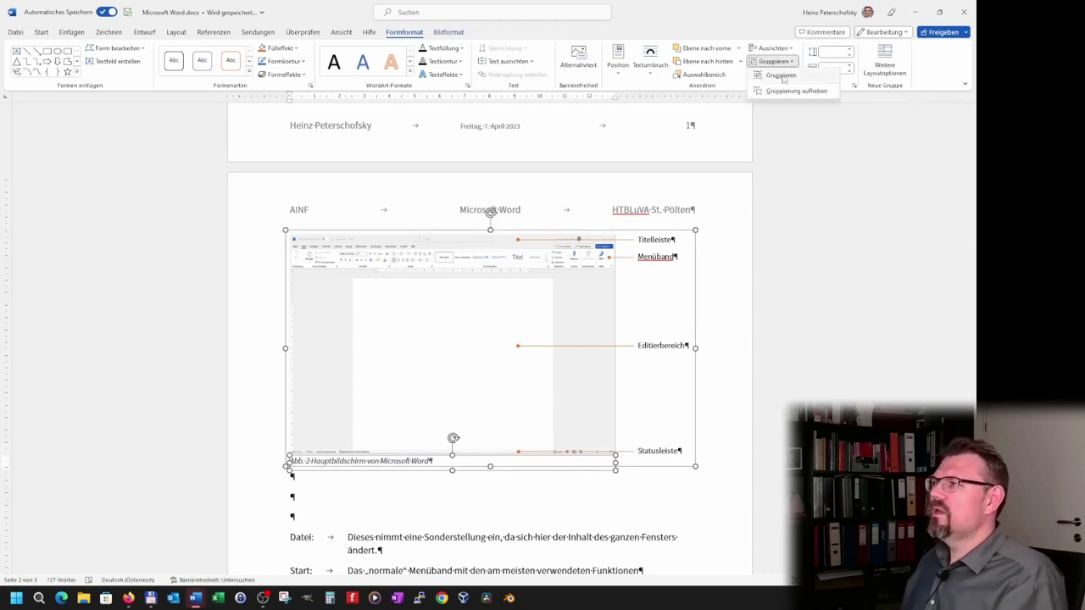
left_click(781, 74)
left_click(547, 411)
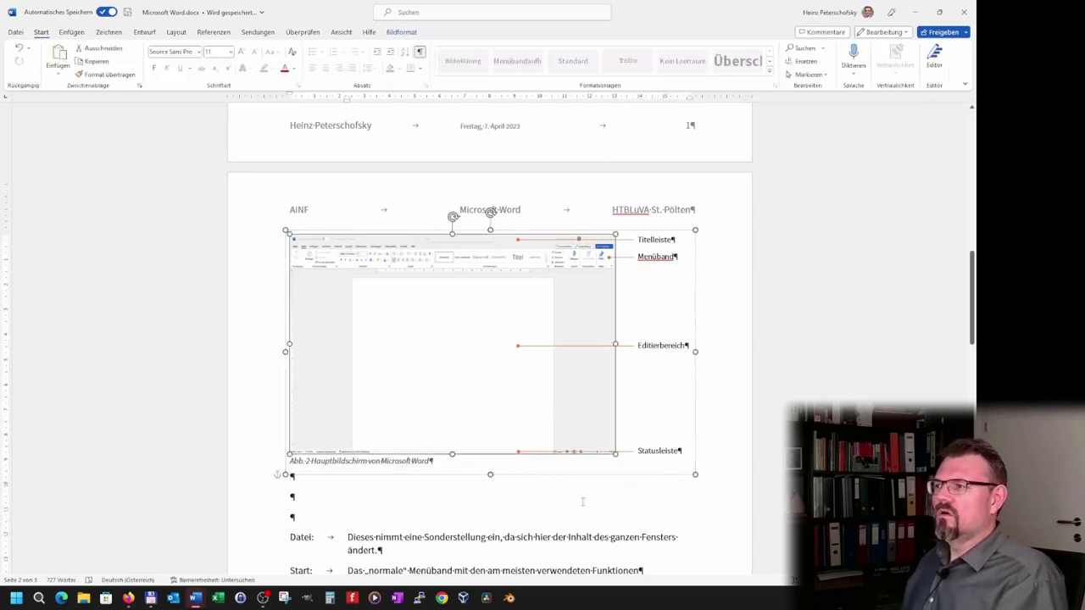
left_click(587, 471)
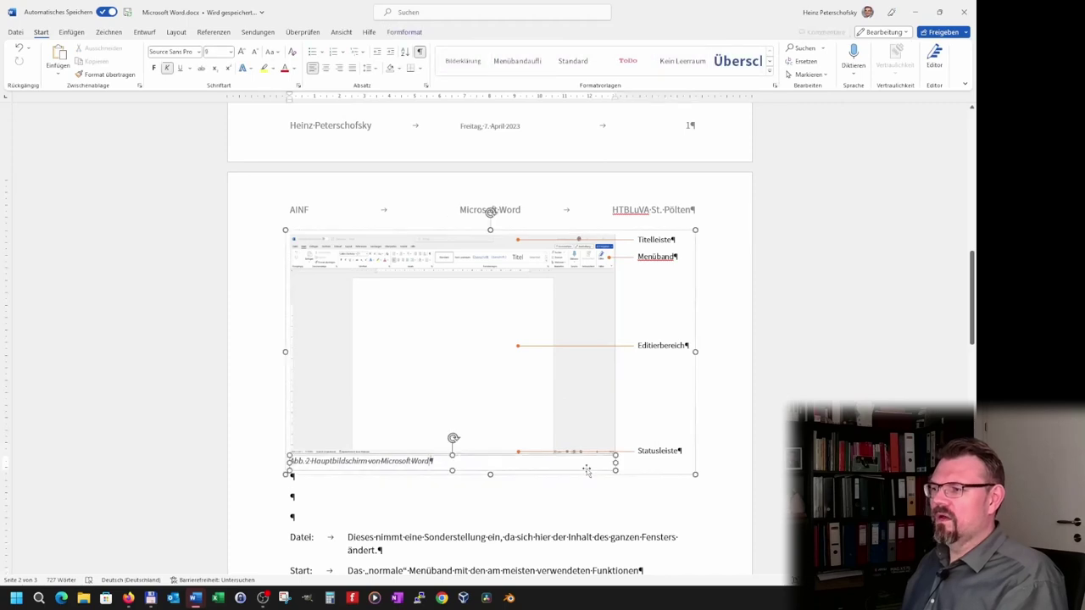
left_click(711, 307)
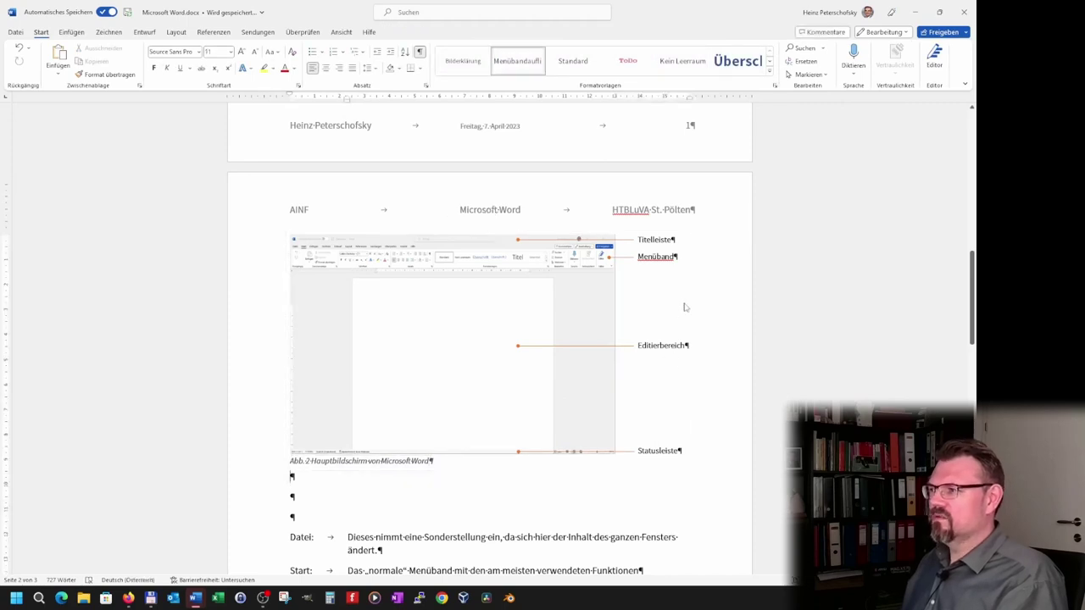
left_click(602, 398)
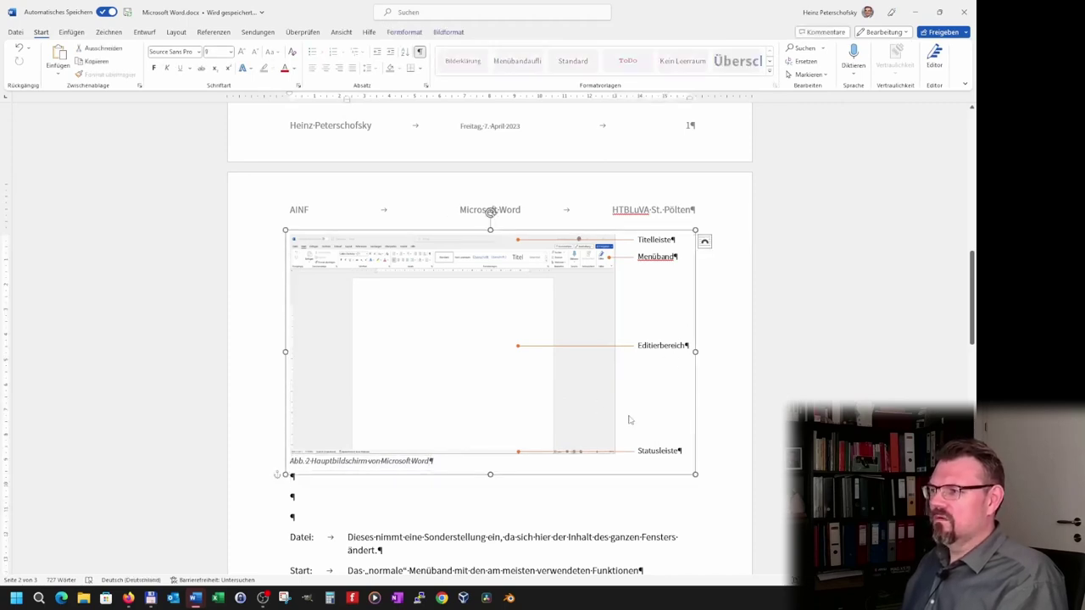
Drag the grouped Abb. 2 screenshot up toward the top of page 2
left_click(704, 242)
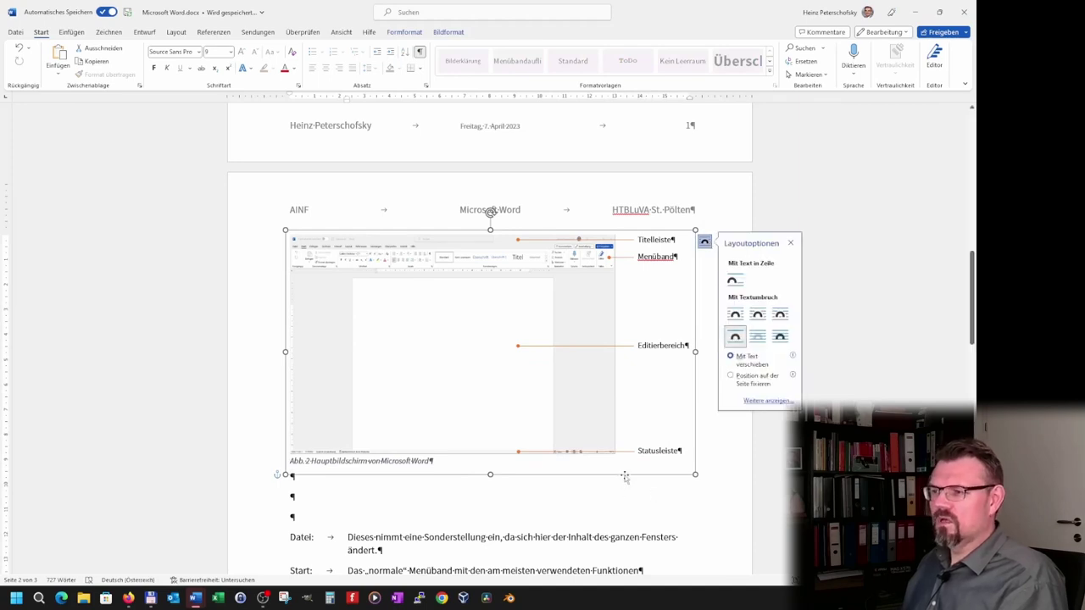
left_click(628, 441)
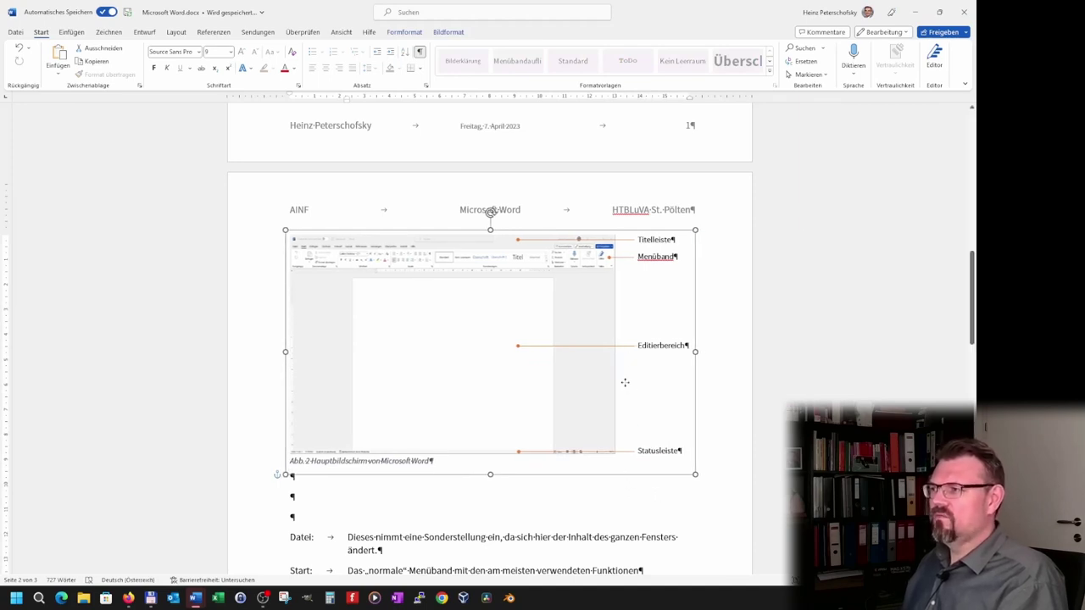
scroll(630, 430, "down", 5)
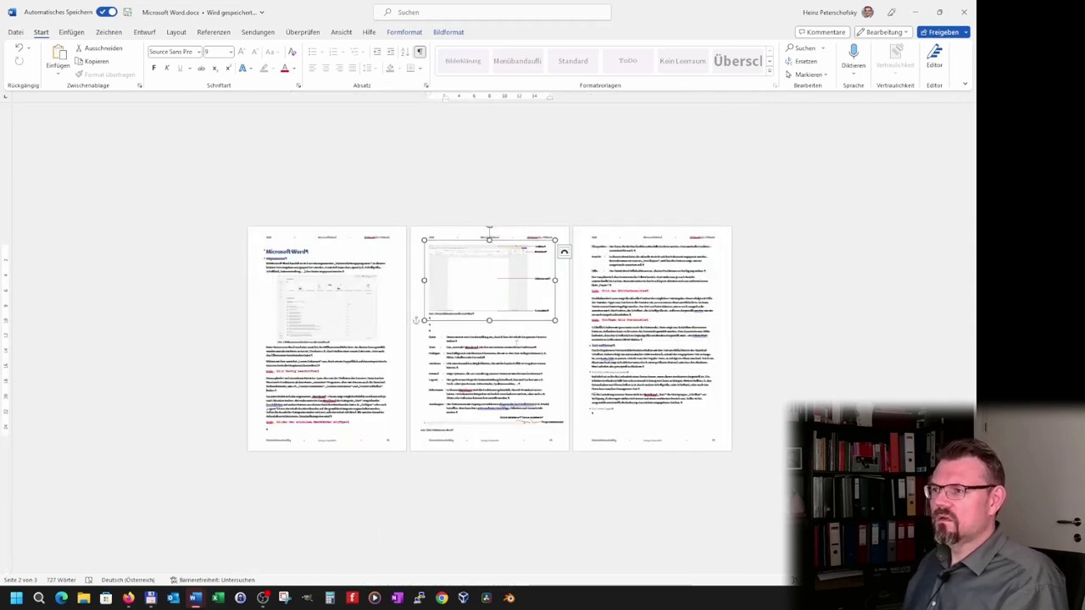
mouse_move(521, 325)
left_mouse_down()
mouse_move(359, 441)
mouse_move(525, 322)
left_mouse_up()
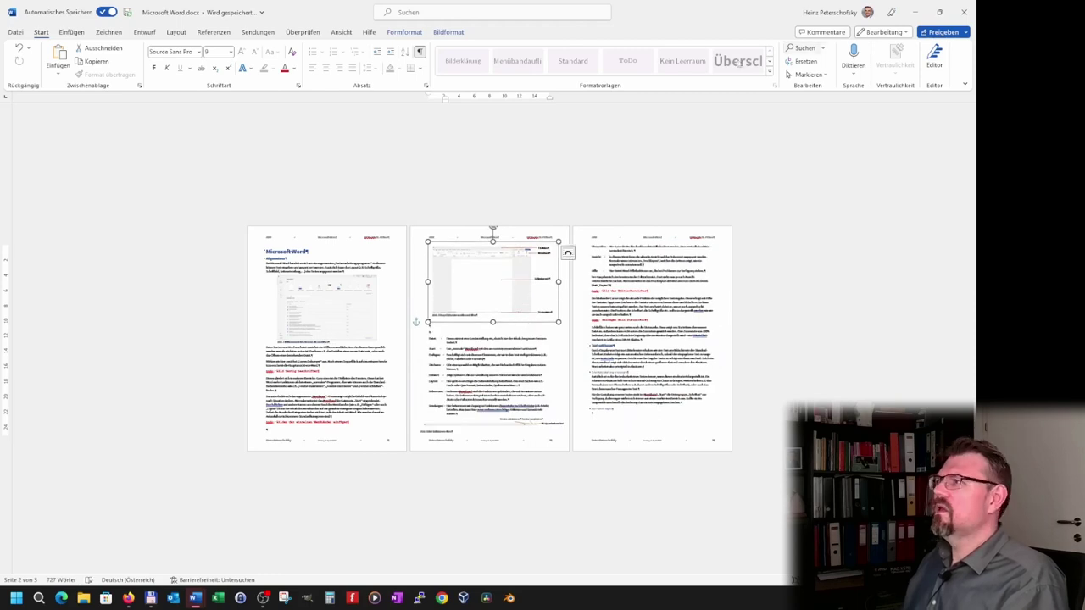
Centre the screenshot group horizontally on the page with Ausrichten > Horizontal zentrieren
left_click(414, 34)
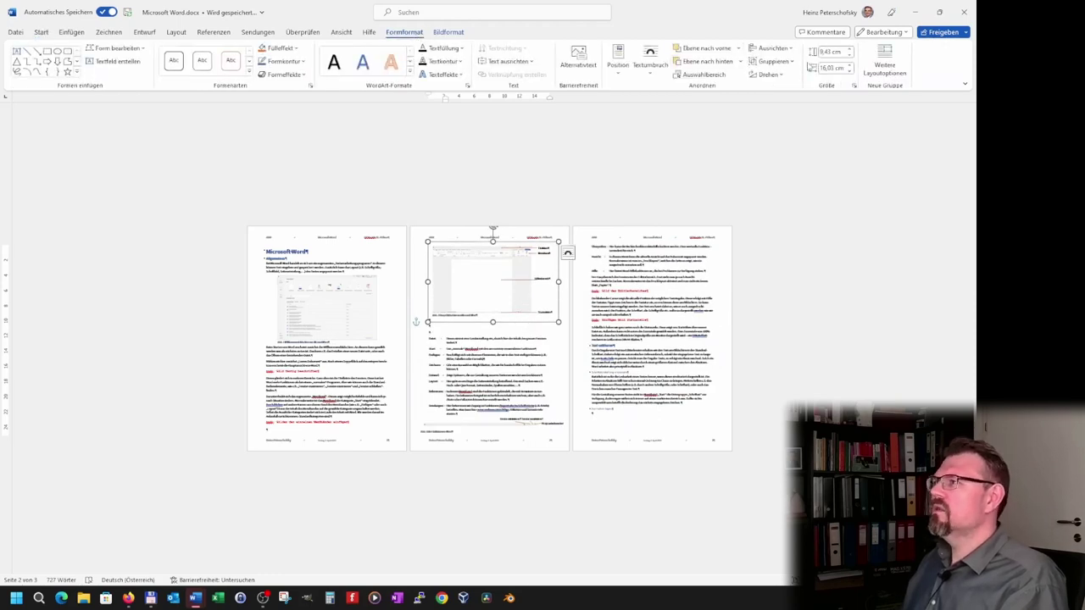
left_click(791, 49)
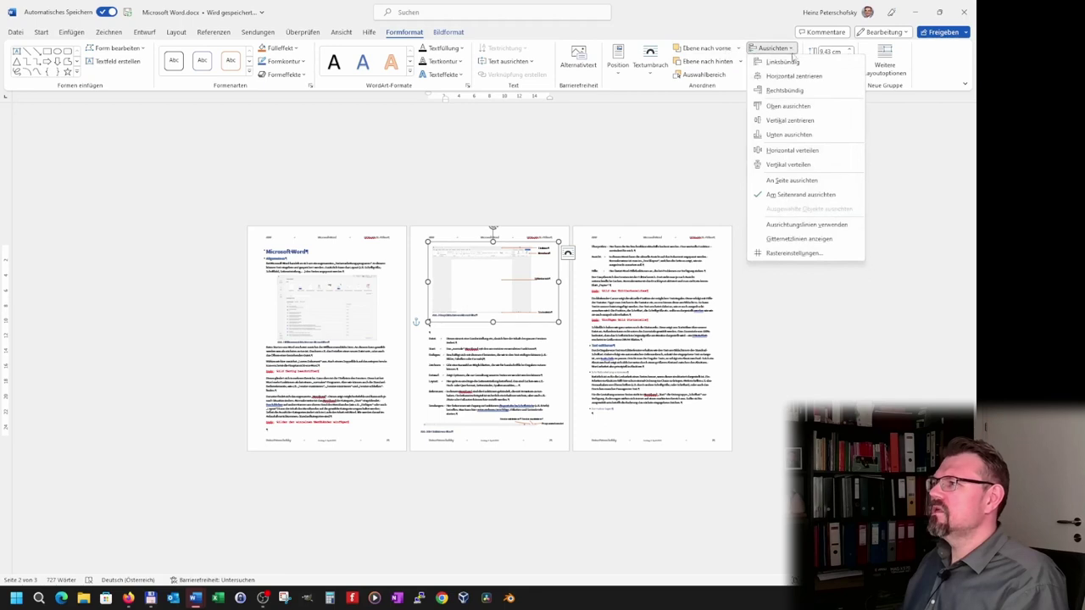
left_click(794, 76)
scroll(274, 424, "up", 4)
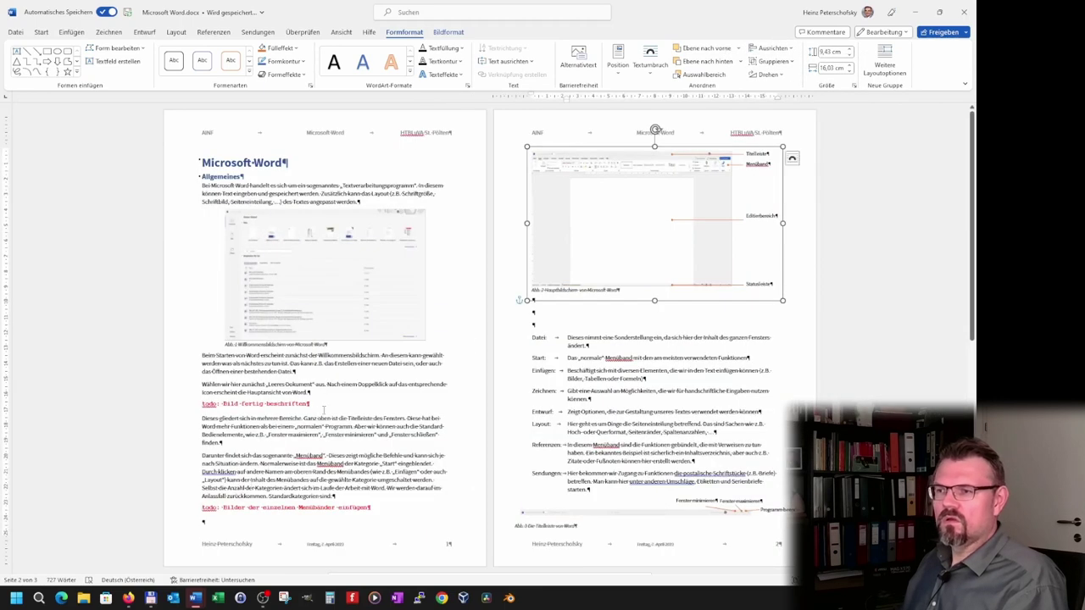
Move the screenshot group onto page 1 below the Beim Starten paragraph and centre it horizontally
left_click_drag(608, 280, 276, 500)
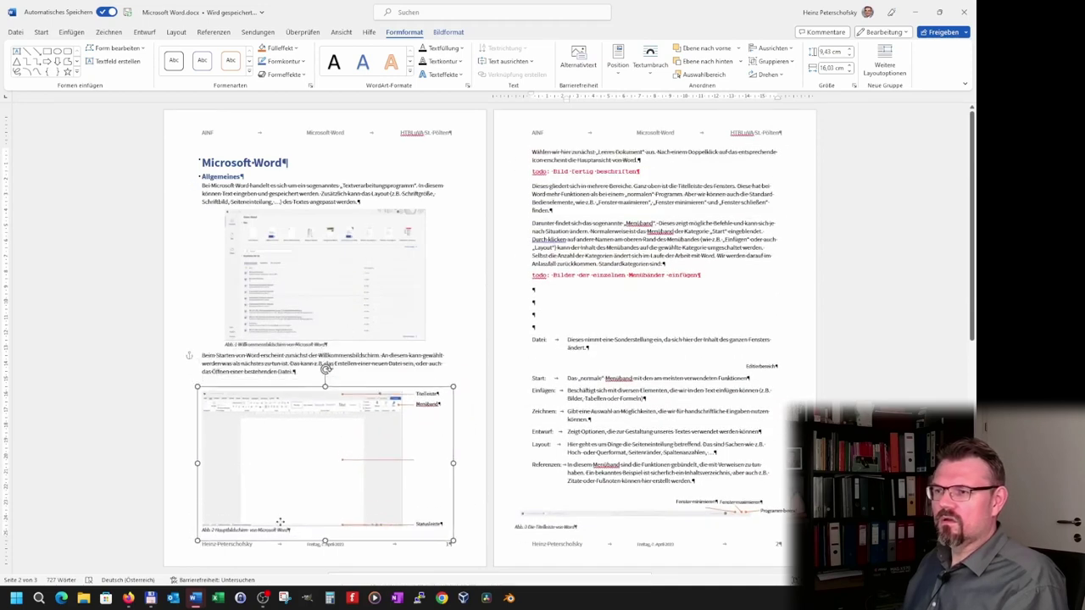
left_click_drag(275, 501, 280, 512)
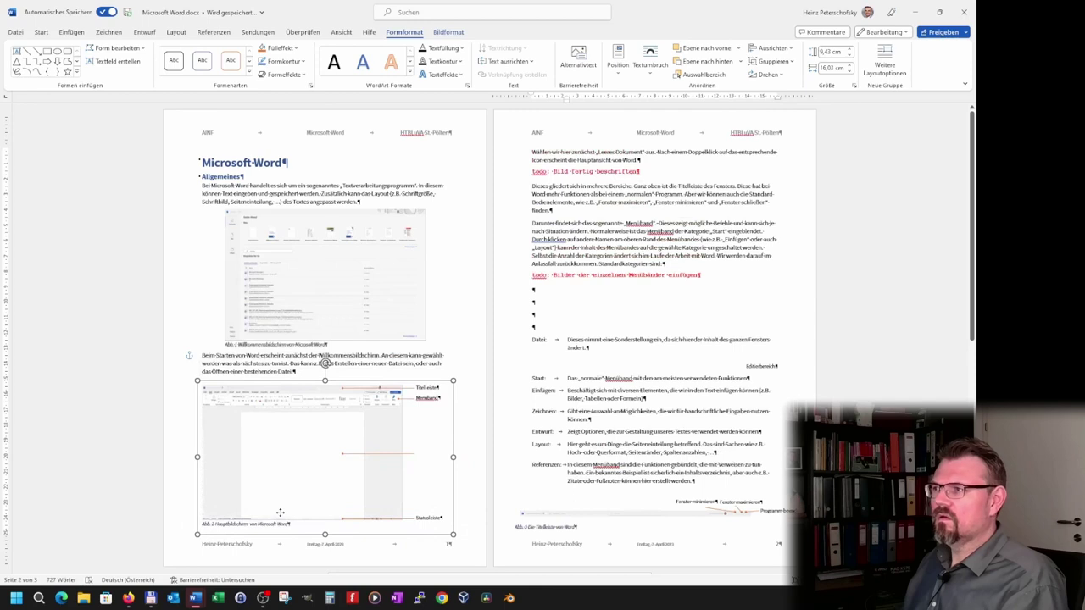
mouse_move(280, 514)
left_mouse_down()
mouse_move(281, 525)
mouse_move(278, 513)
left_mouse_up()
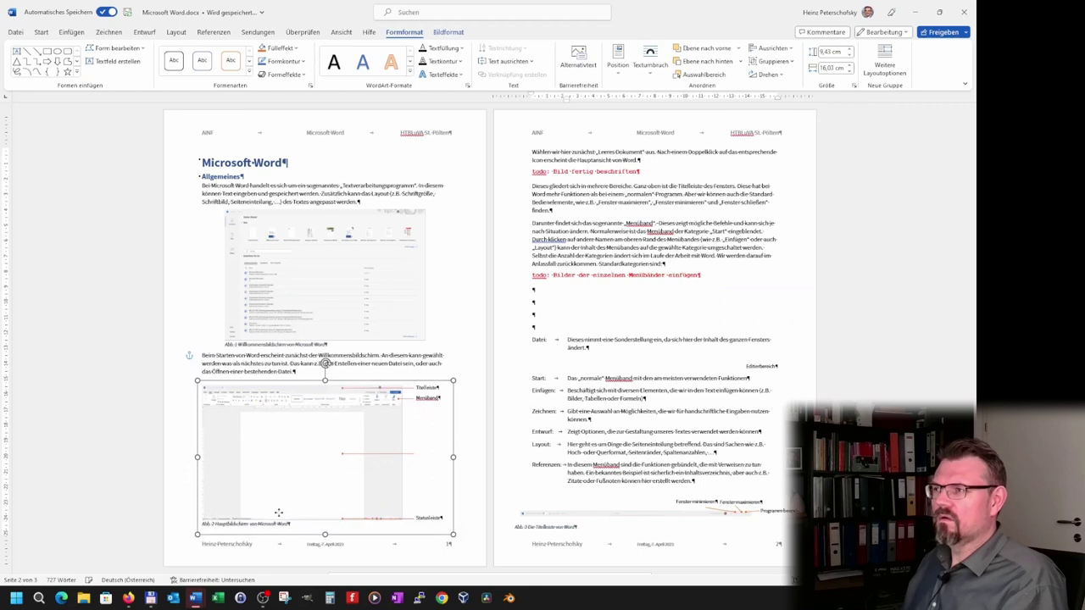
left_click_drag(278, 513, 283, 513)
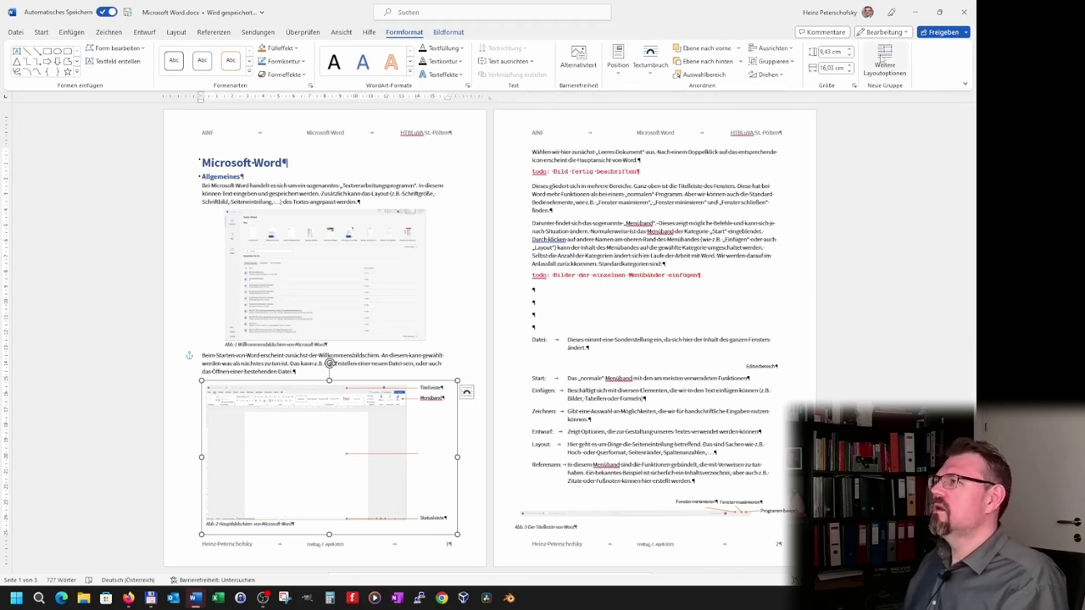
left_click(789, 49)
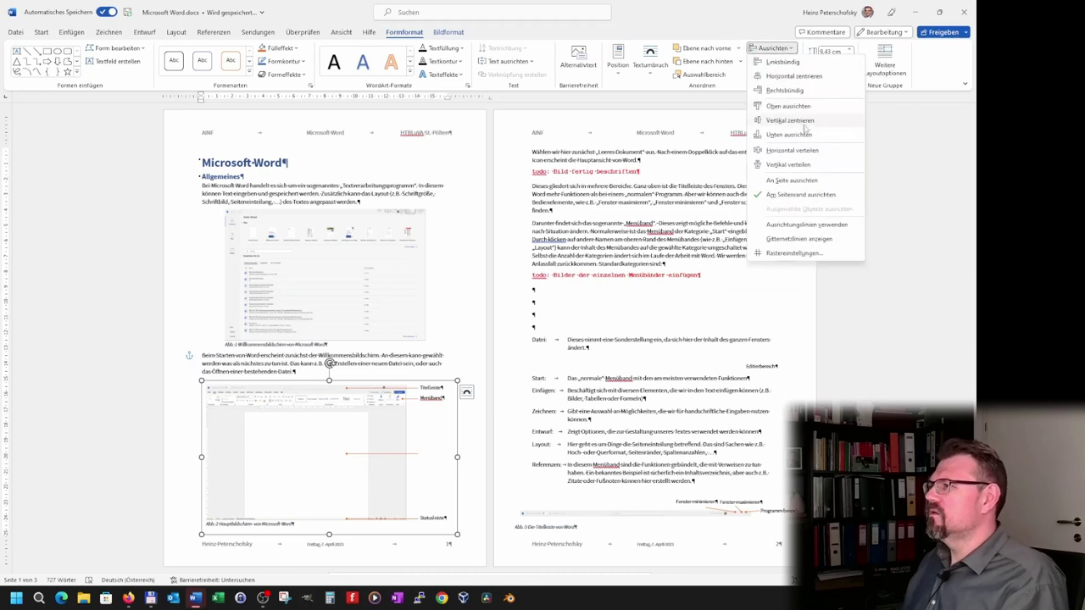
left_click(811, 80)
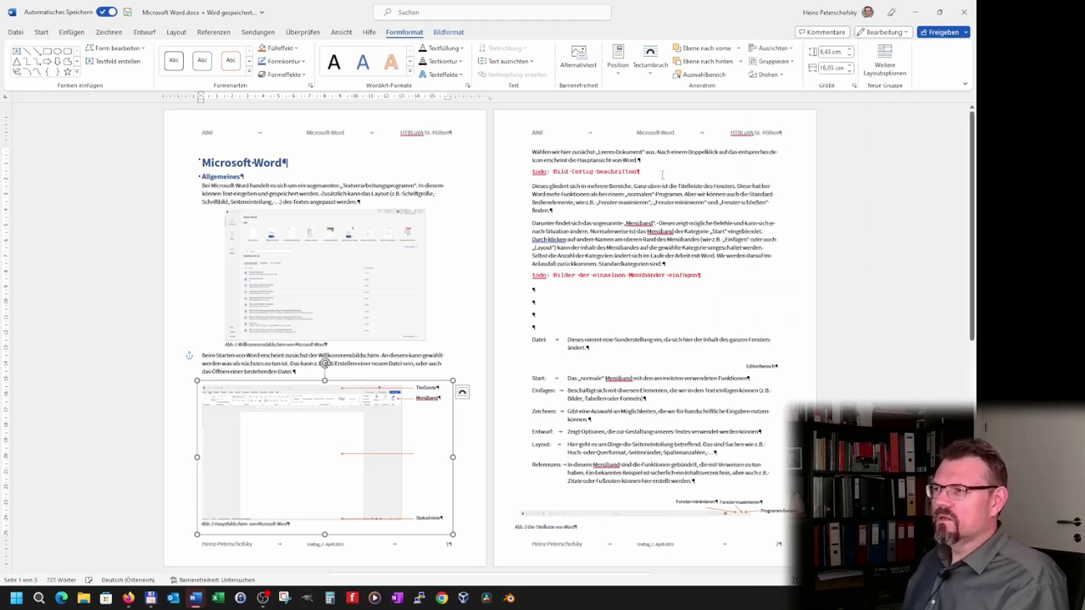
Delete the 'todo: Bild fertig beschriften' line
left_click(632, 174)
left_click_drag(640, 172, 522, 176)
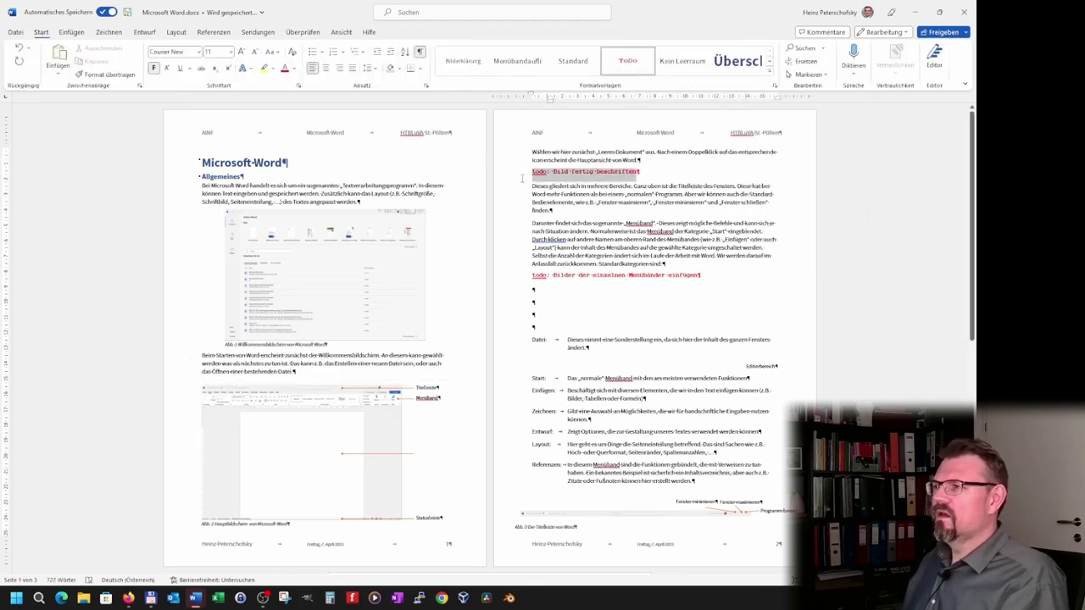
key("BackSpace")
key("BackSpace")
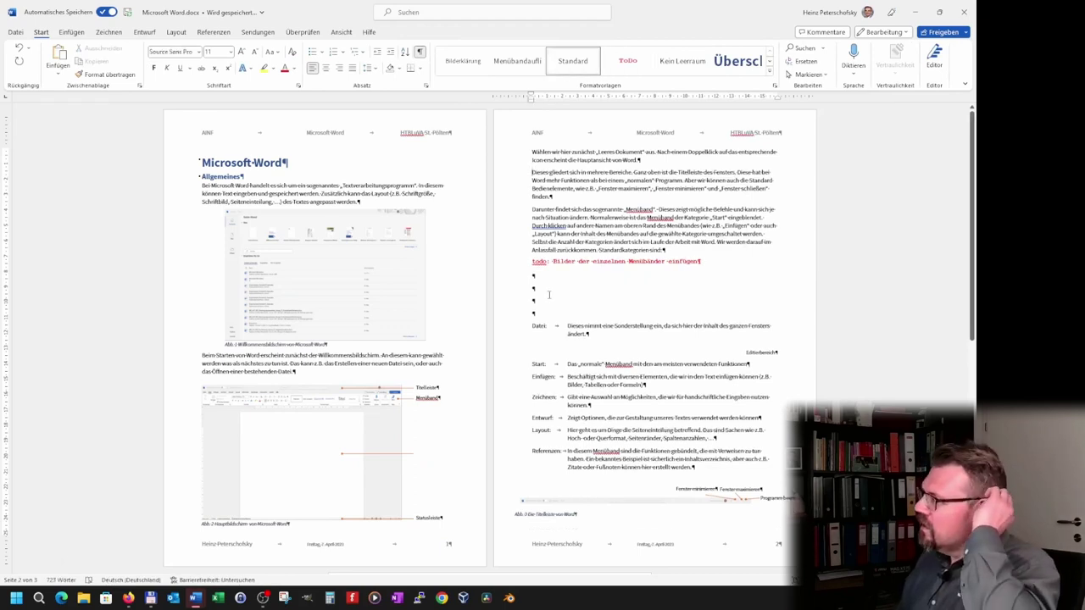
scroll(661, 403, "down", 3)
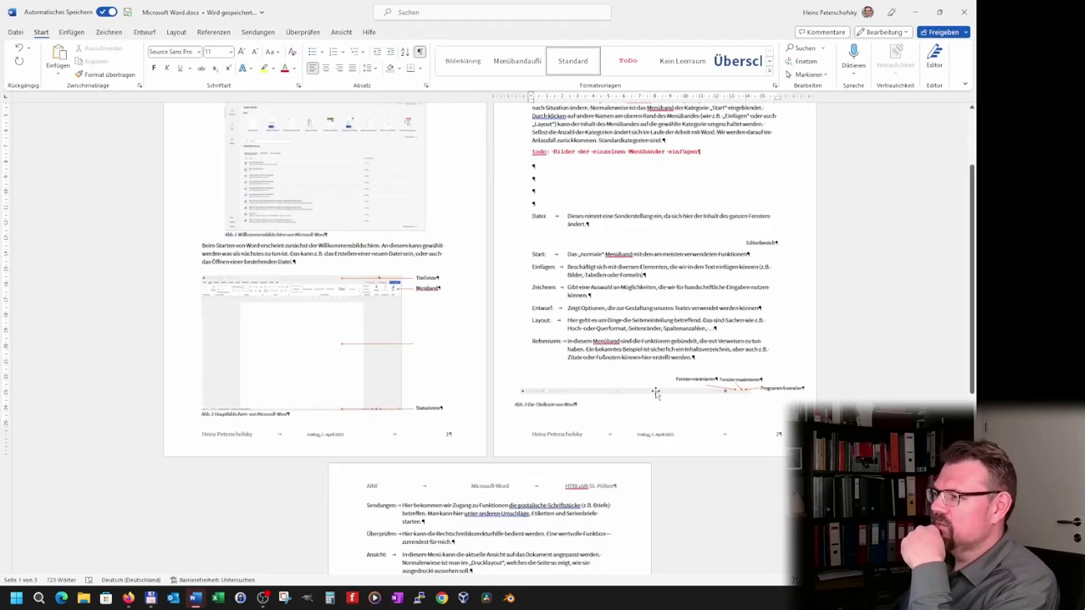
left_click(656, 392)
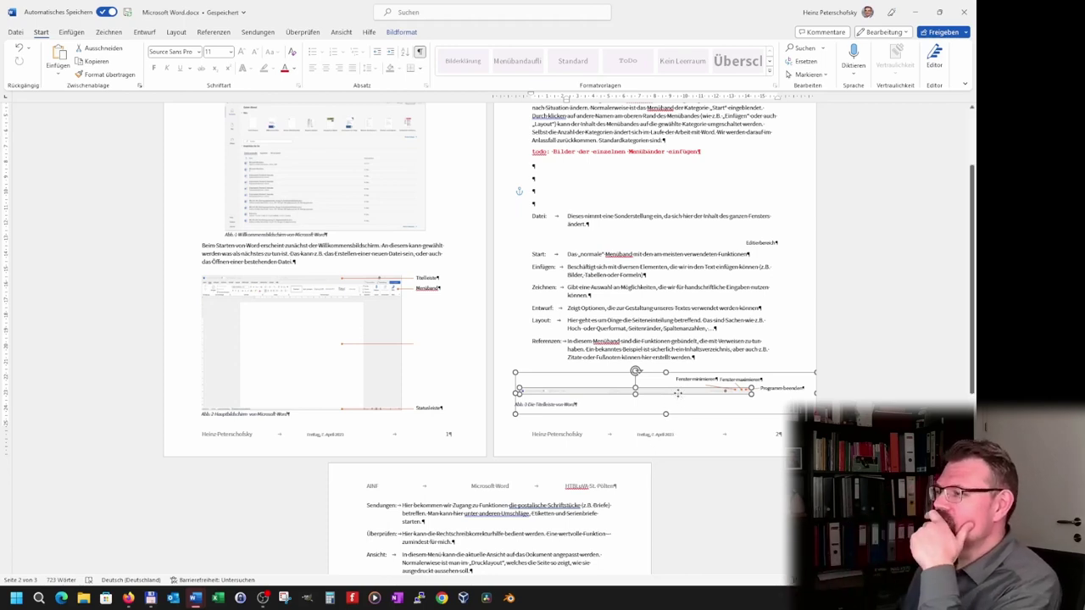
Set the Abb. 3 title-bar picture's Breite to 13 cm in Bildformat
left_click(402, 32)
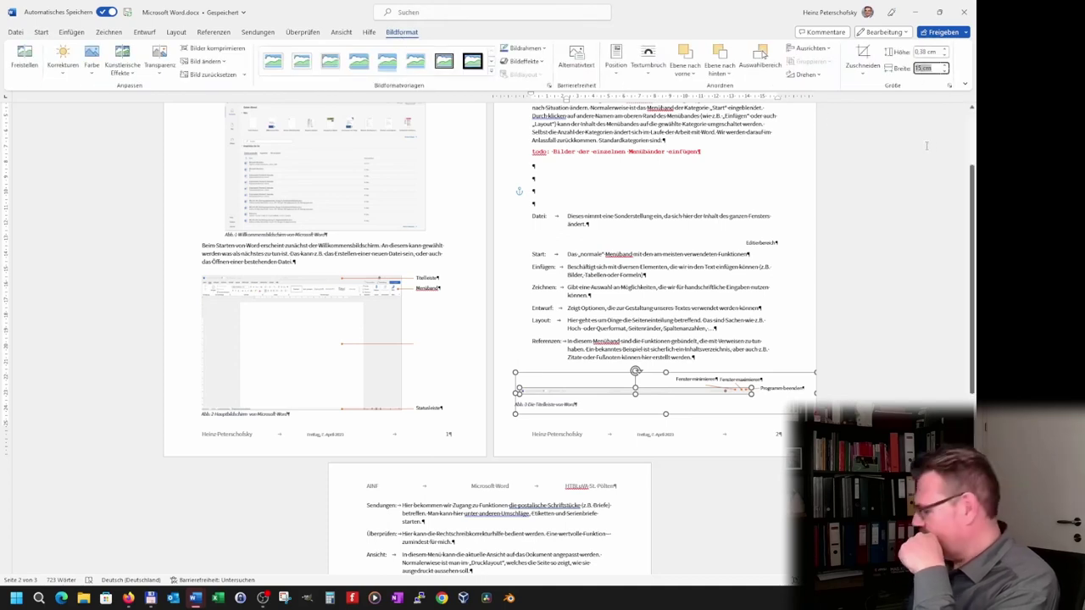
type("1")
key("Return")
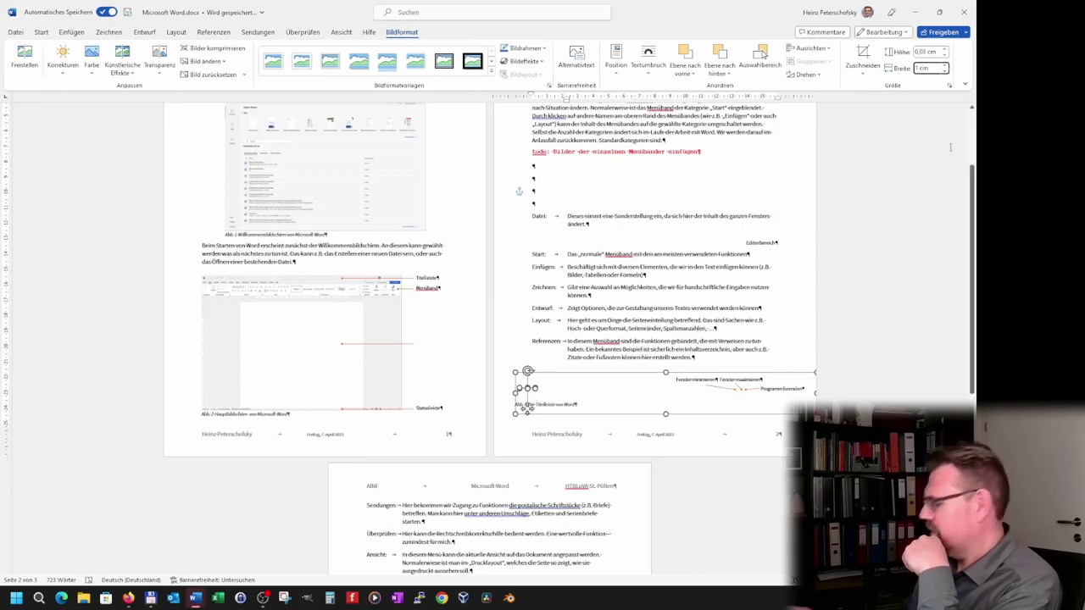
type("13")
key("Return")
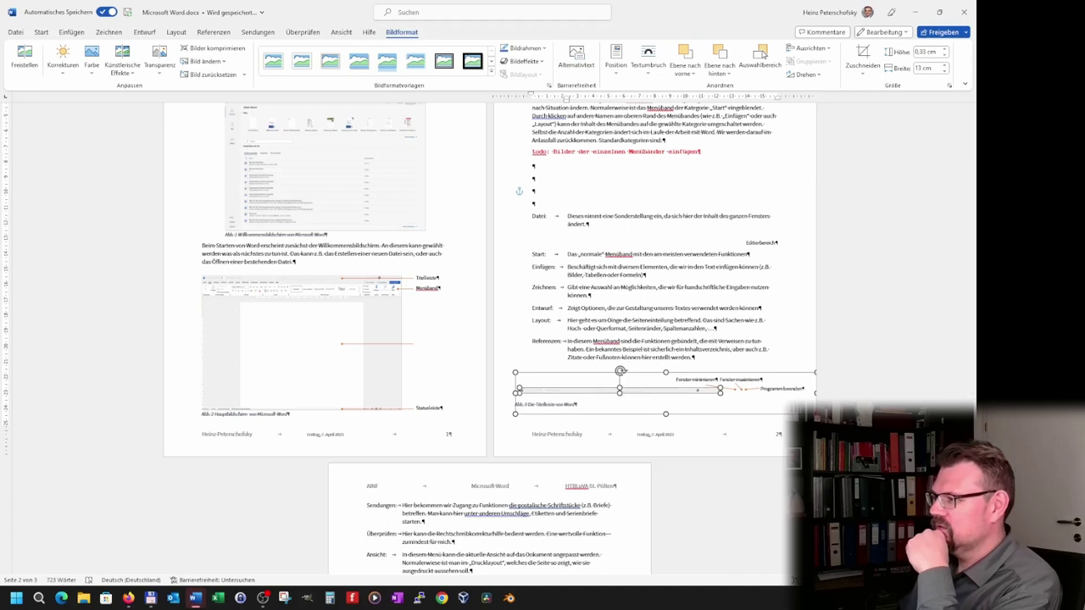
Set the Abb. 3 caption box width to 13 cm in Formformat
scroll(762, 402, "up", 2, "ctrl")
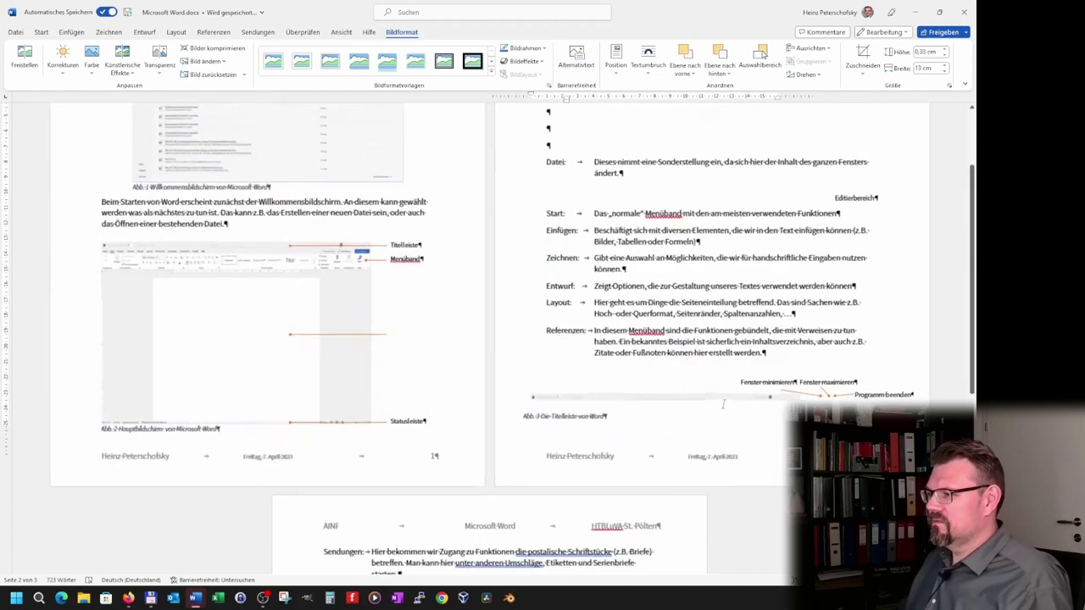
scroll(763, 402, "up", 2, "ctrl")
scroll(763, 402, "up", 2, "ctrl")
scroll(763, 402, "up", 2, "ctrl")
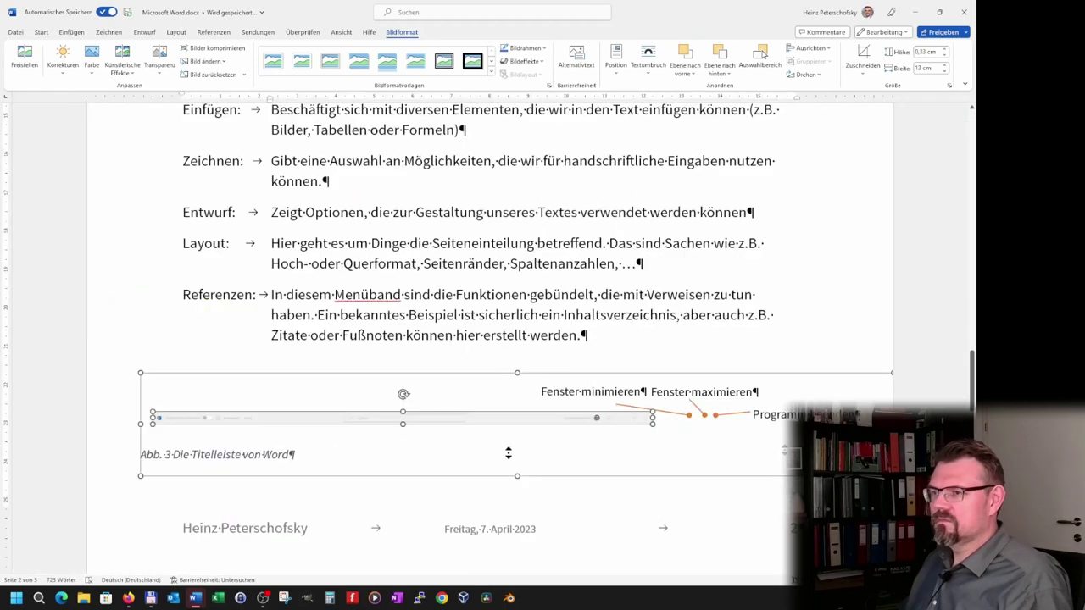
left_click(410, 442)
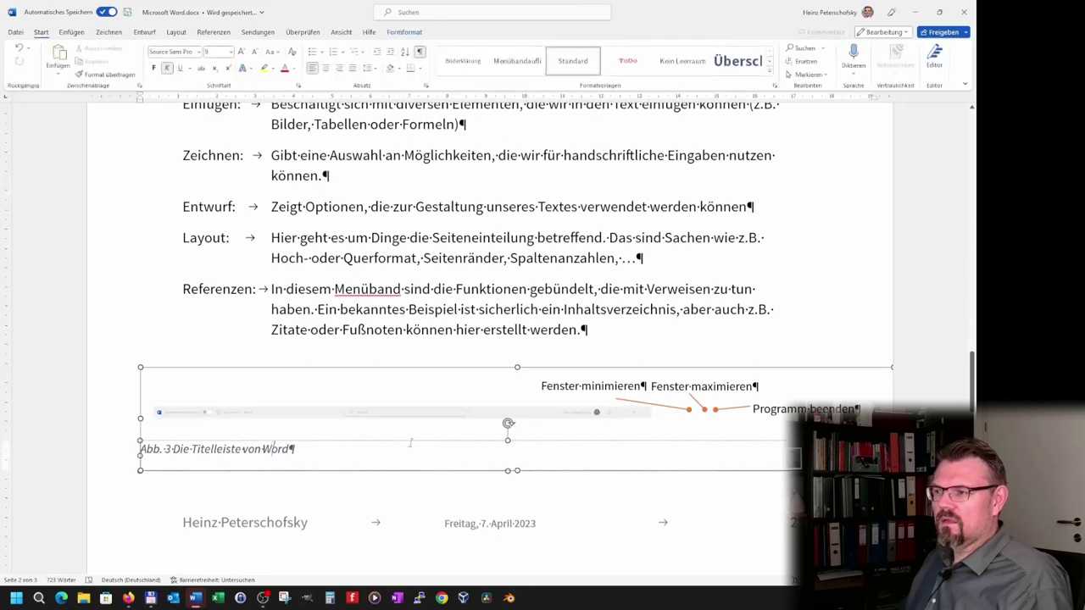
left_click(499, 440)
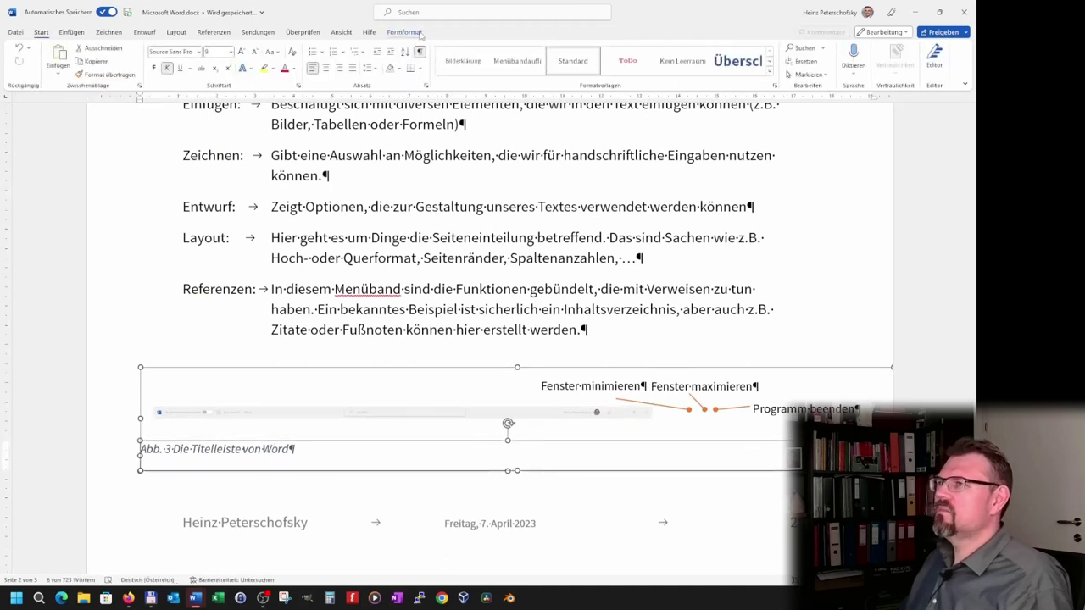
left_click(418, 34)
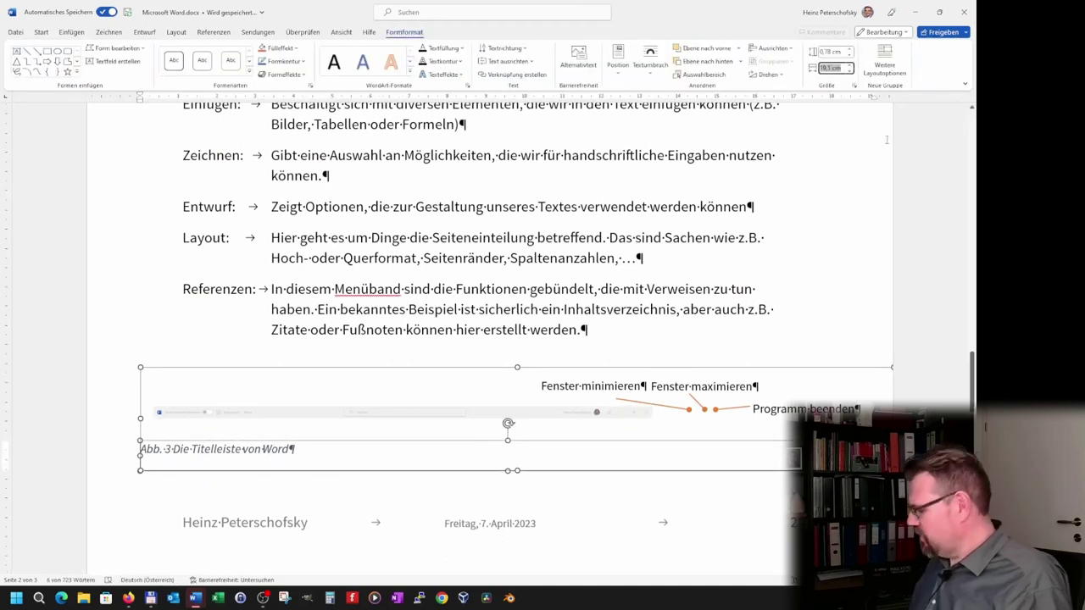
type("13")
key("Return")
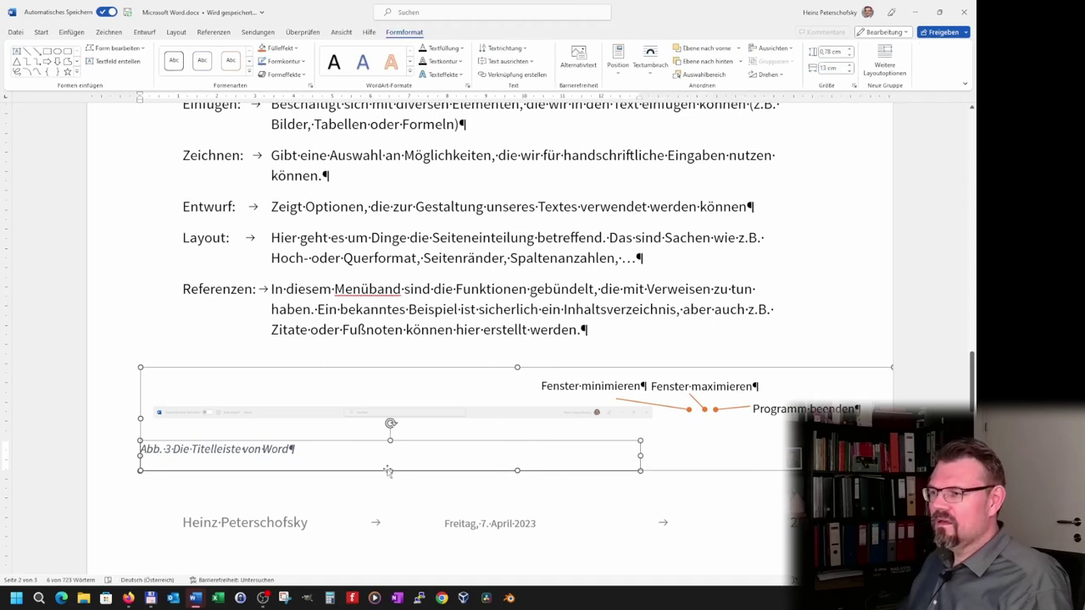
Line the caption box up with the title-bar screenshot using Ausrichten
left_click_drag(397, 440, 420, 441)
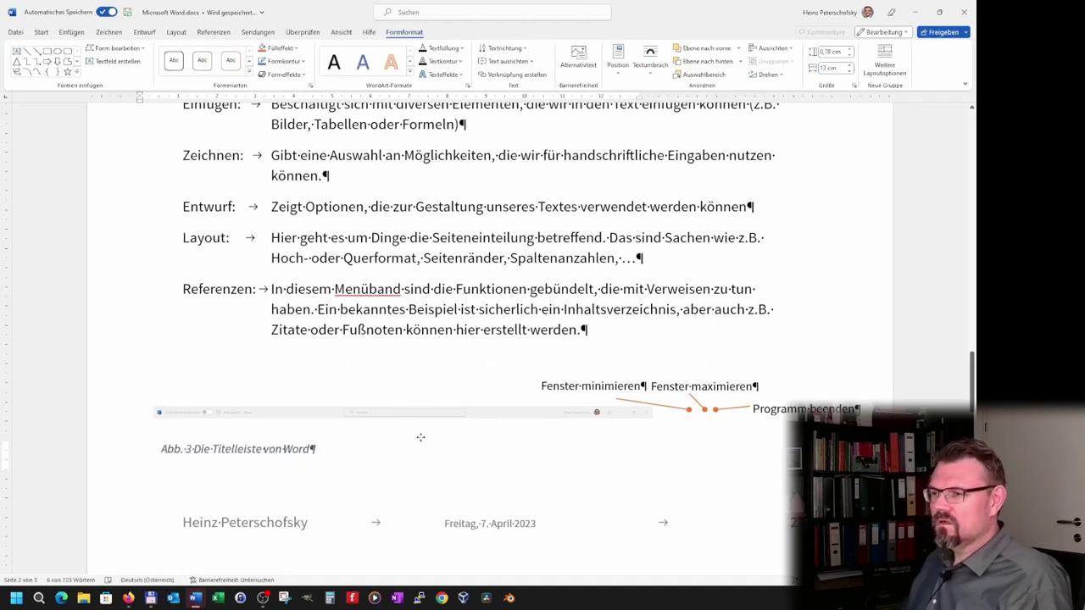
left_click(419, 413)
left_click(364, 449)
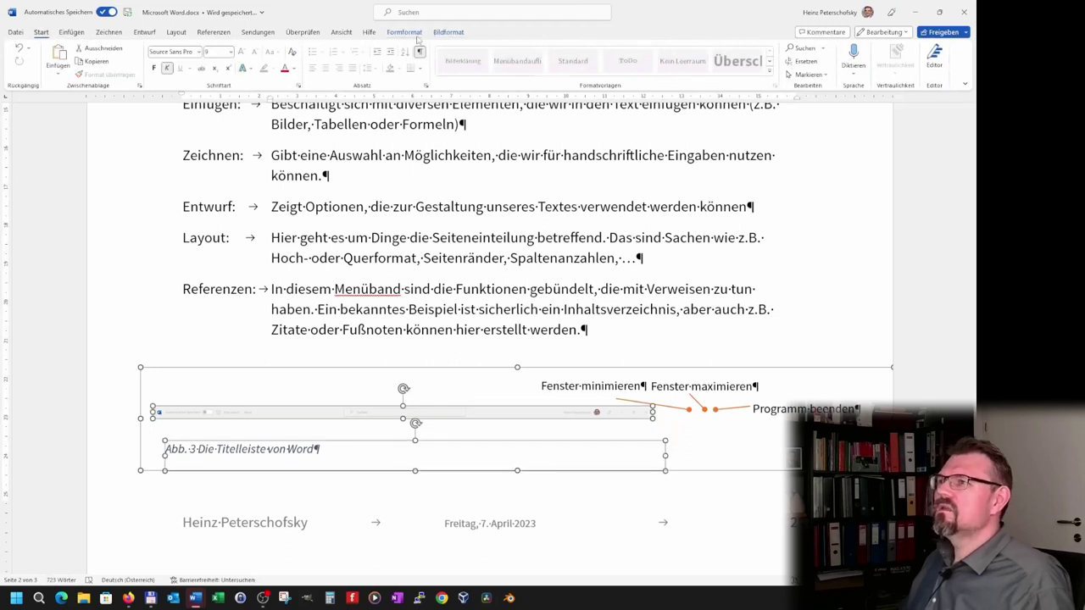
left_click(407, 33)
left_click(793, 61)
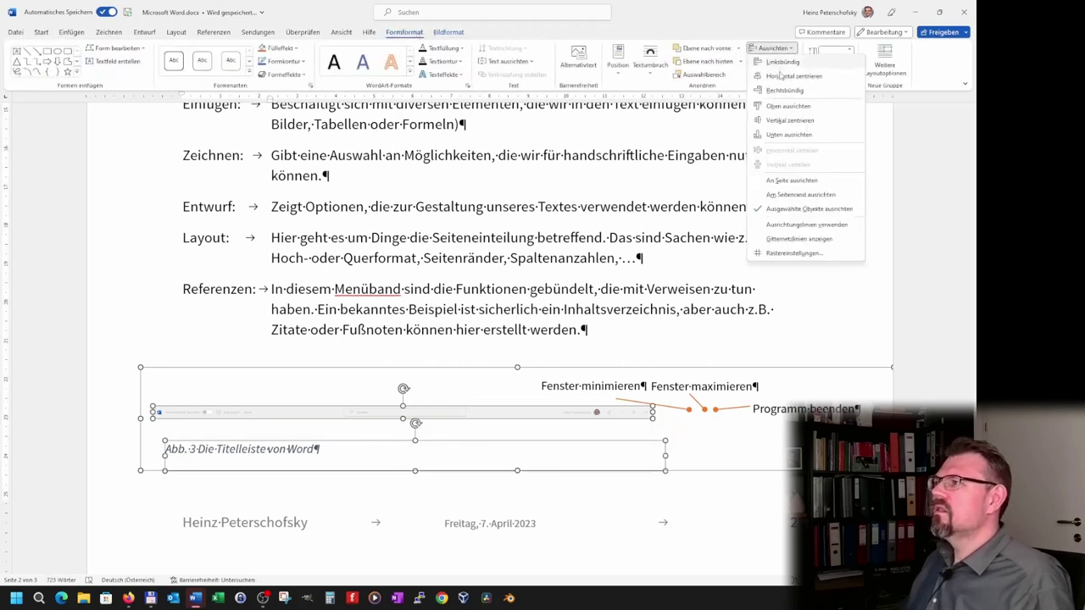
left_click(783, 67)
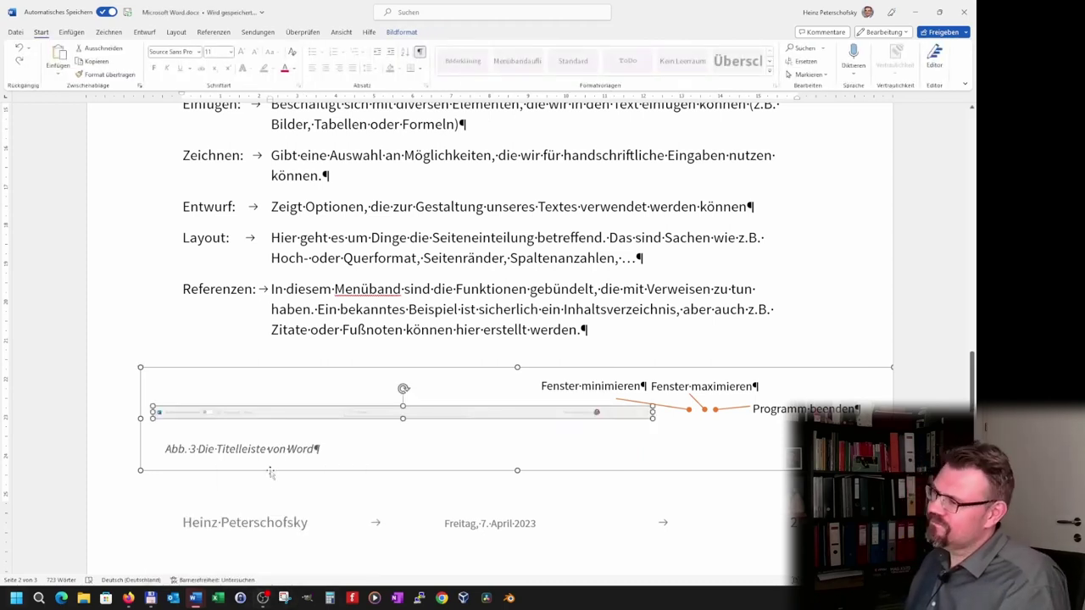
left_click(268, 448)
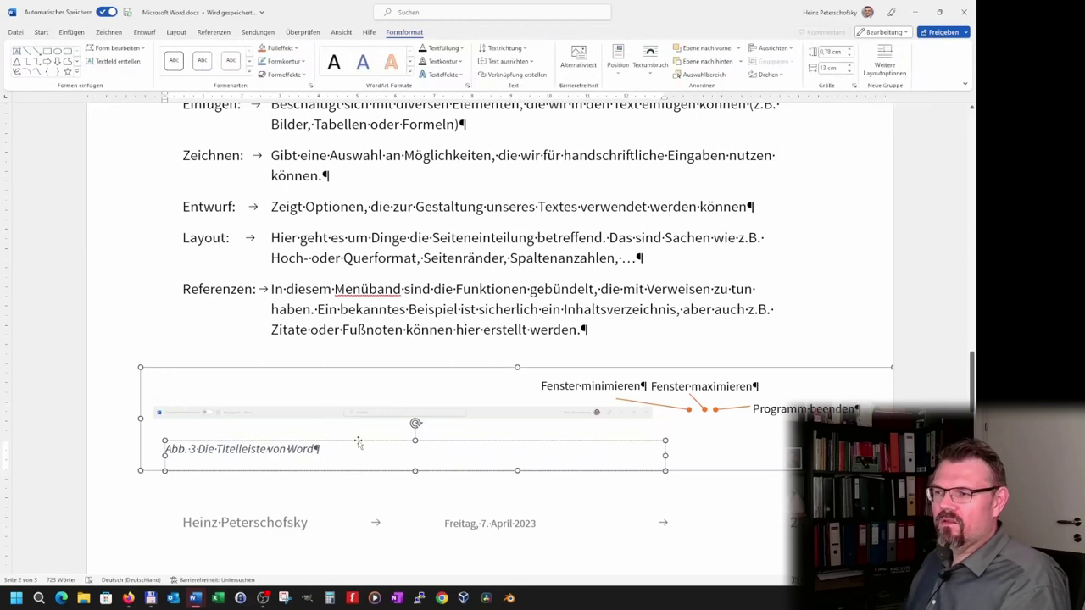
Tuck the caption under the screenshot, place the Fenster minimieren callout, and hide ¶ marks
left_click_drag(357, 442, 347, 425)
key("Escape")
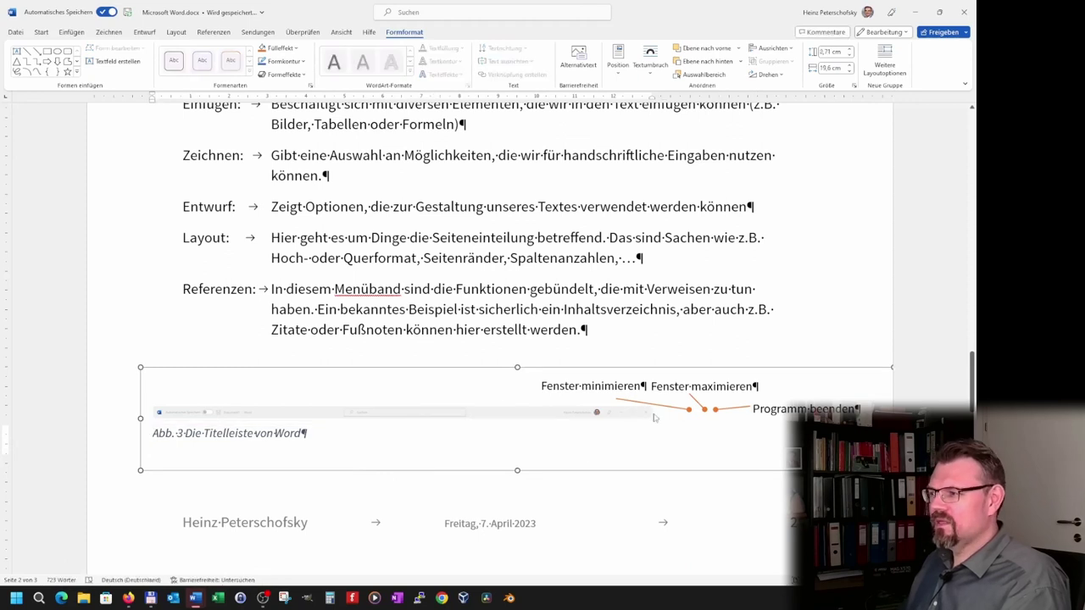
left_click_drag(667, 409, 597, 410)
left_click_drag(631, 379, 539, 386)
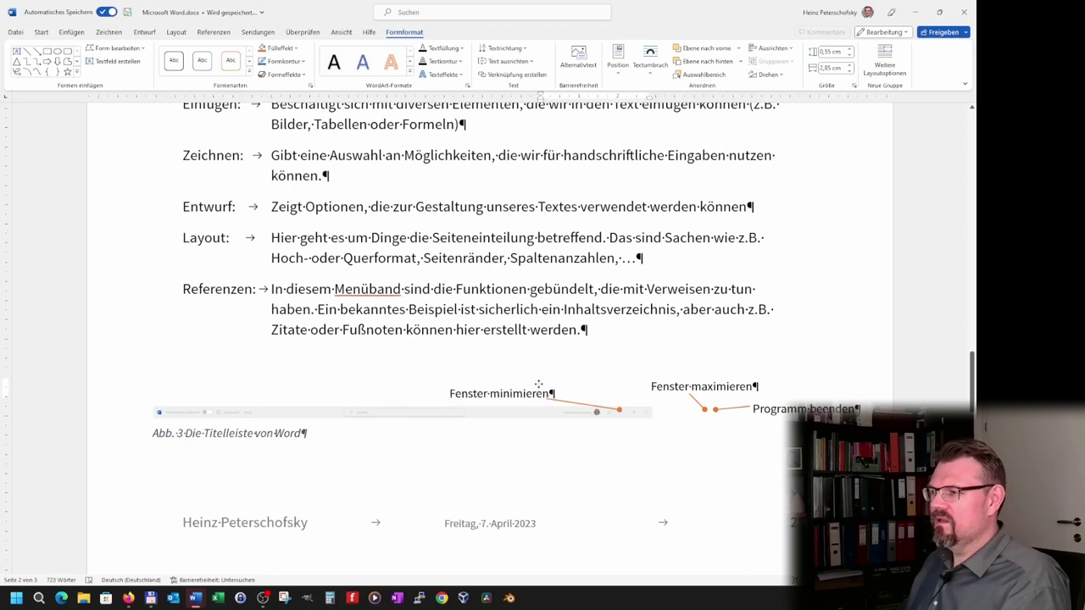
left_click_drag(539, 387, 538, 380)
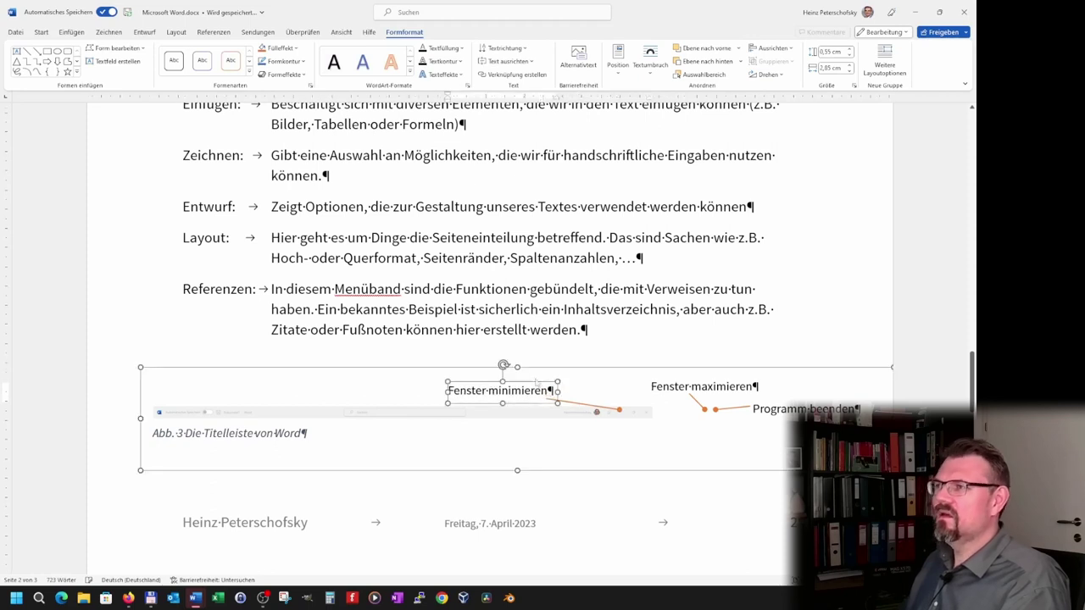
left_click(41, 31)
left_click(418, 52)
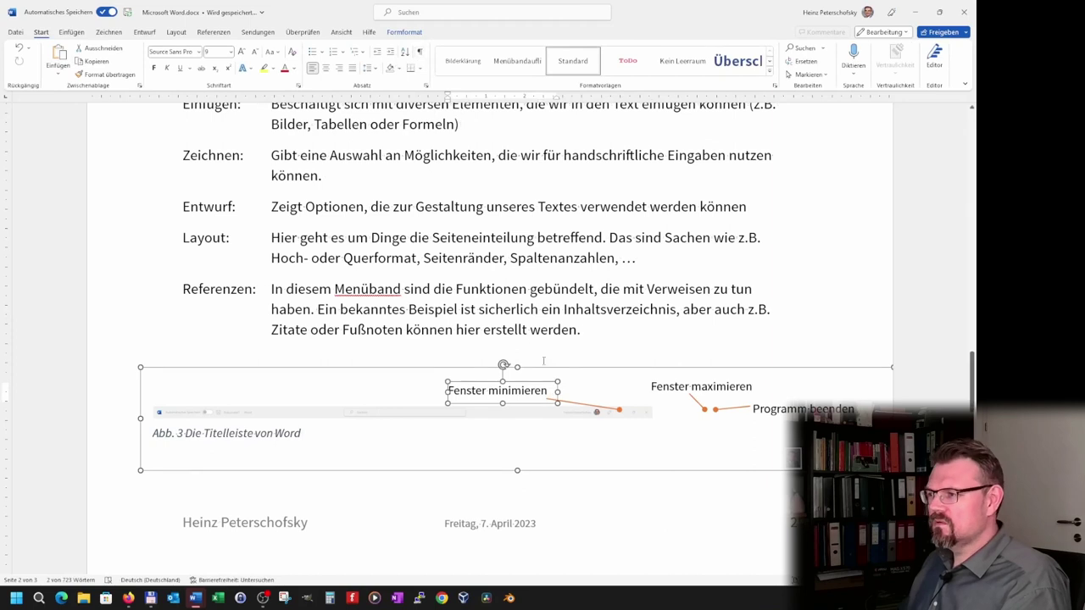
Point the Fenster maximieren label and arrow at the window's maximise button
left_click(695, 388)
left_click_drag(695, 387, 646, 367)
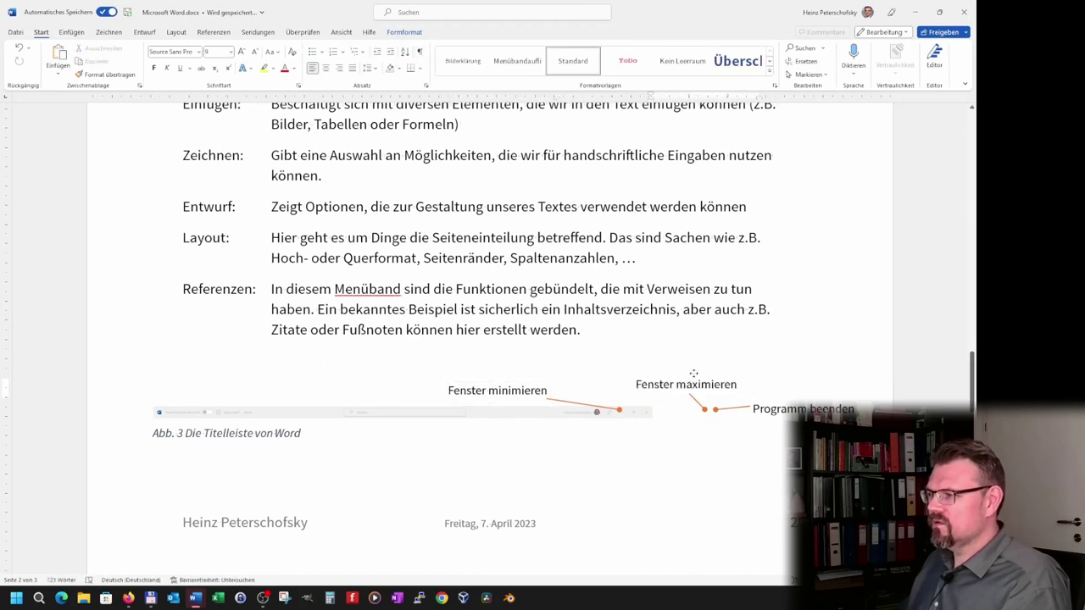
left_click_drag(691, 399, 634, 396)
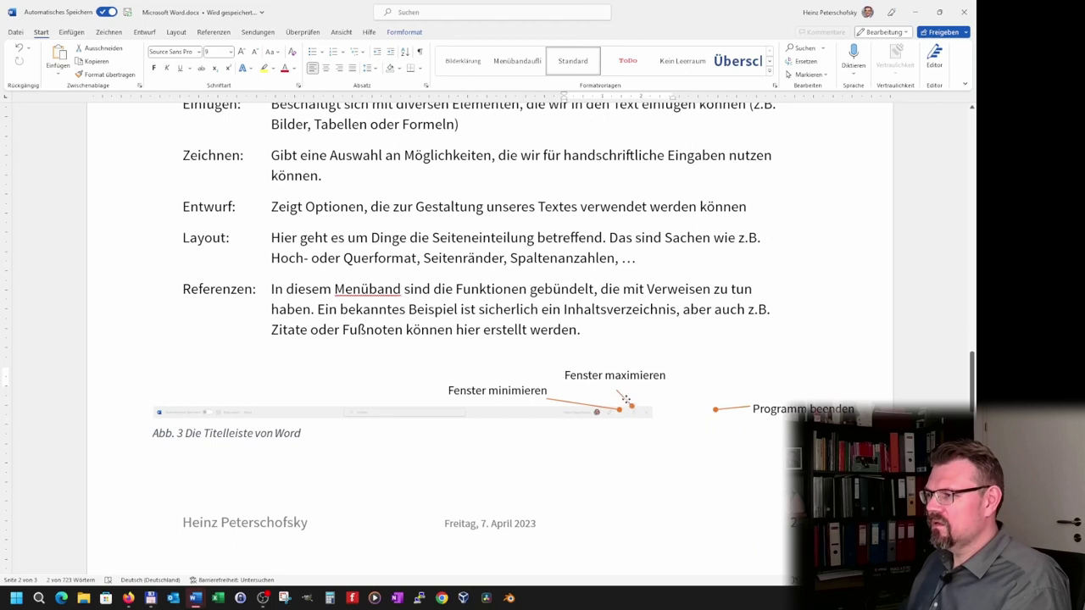
left_click(625, 400)
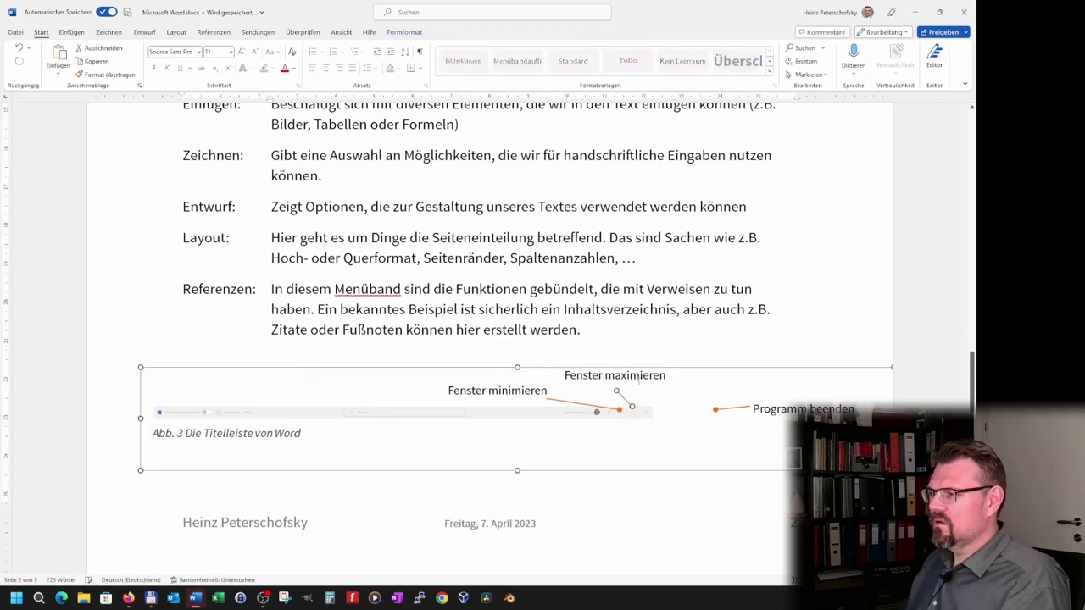
left_click(657, 383)
left_click_drag(657, 388, 650, 391)
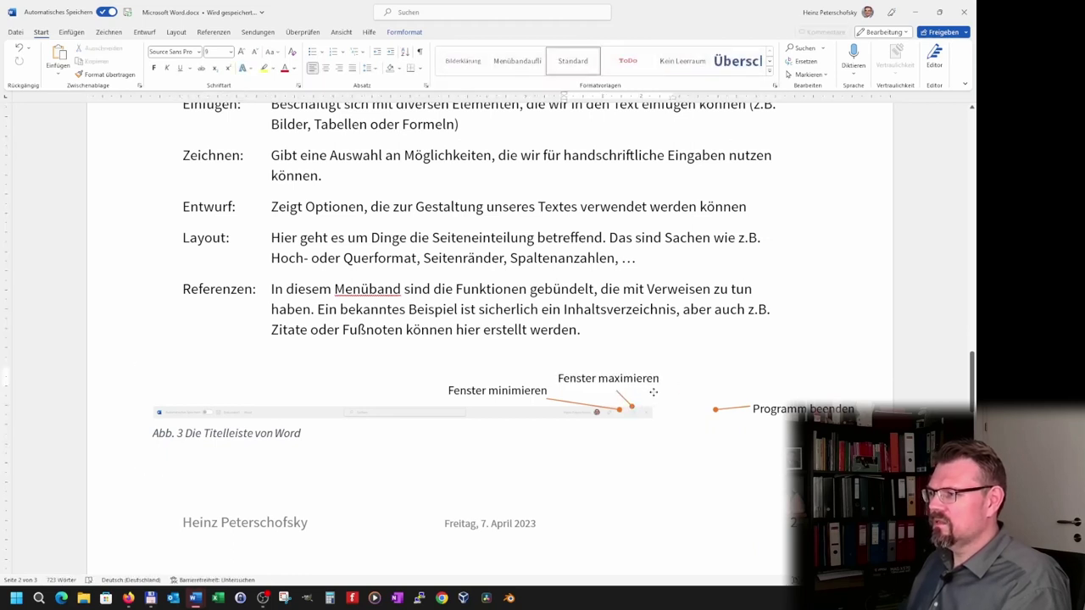
left_click(652, 391)
Point the Programm beenden arrow and label at the close button
left_click_drag(742, 408, 675, 406)
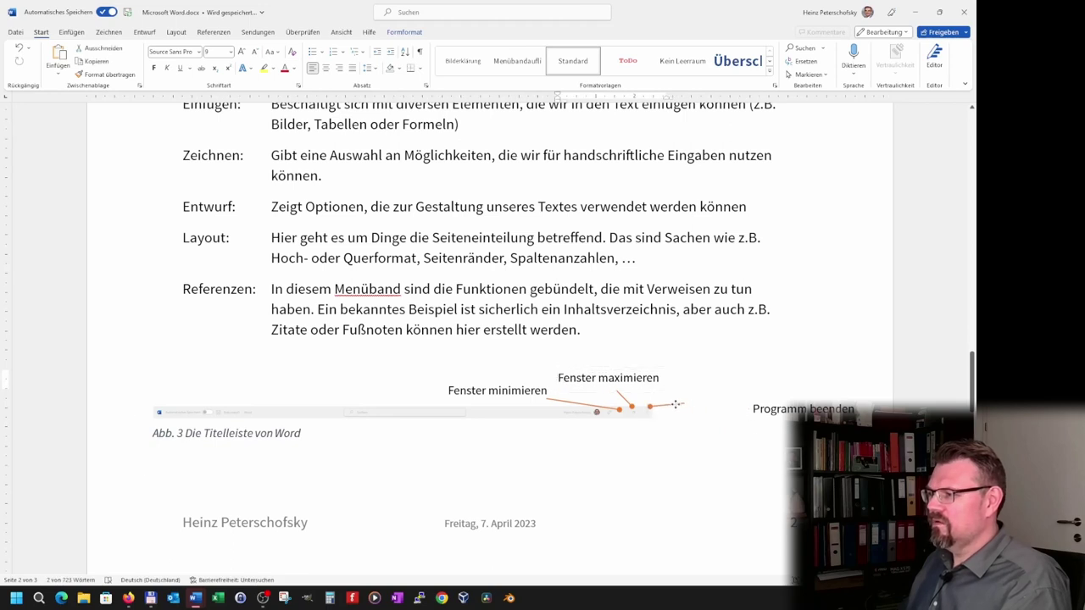
left_click(802, 409)
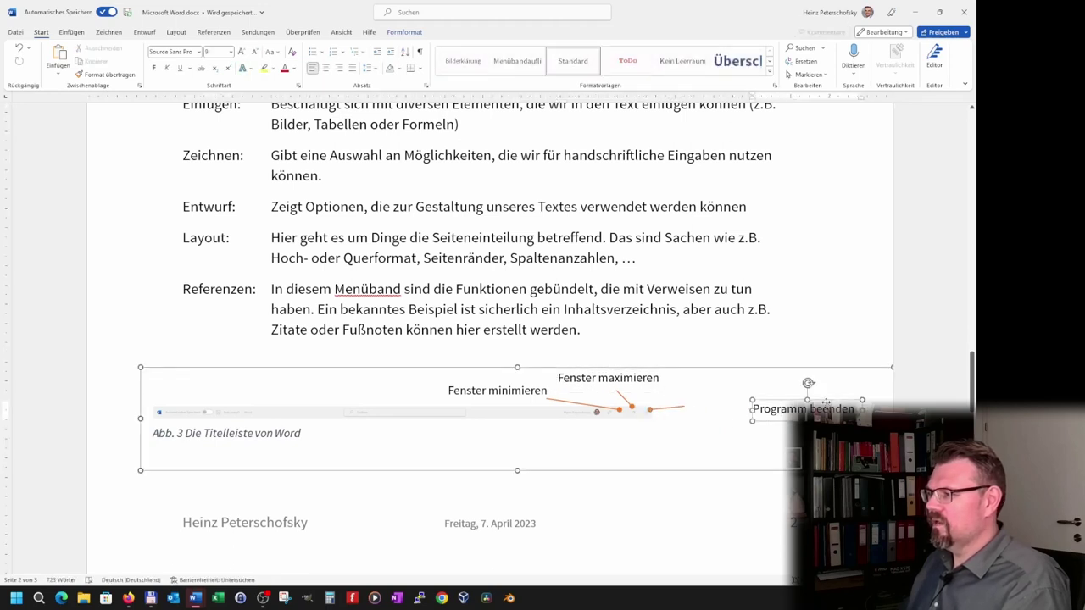
left_click_drag(826, 403, 743, 393)
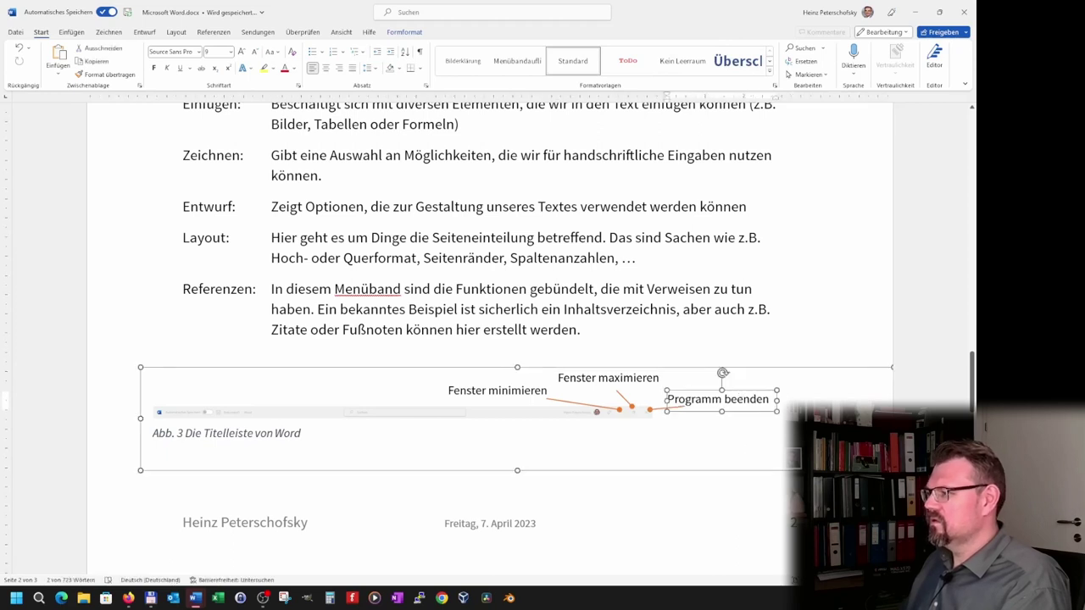
Trim the drawing canvas from the right, left and bottom to fit the figure
left_click_drag(891, 418, 791, 419)
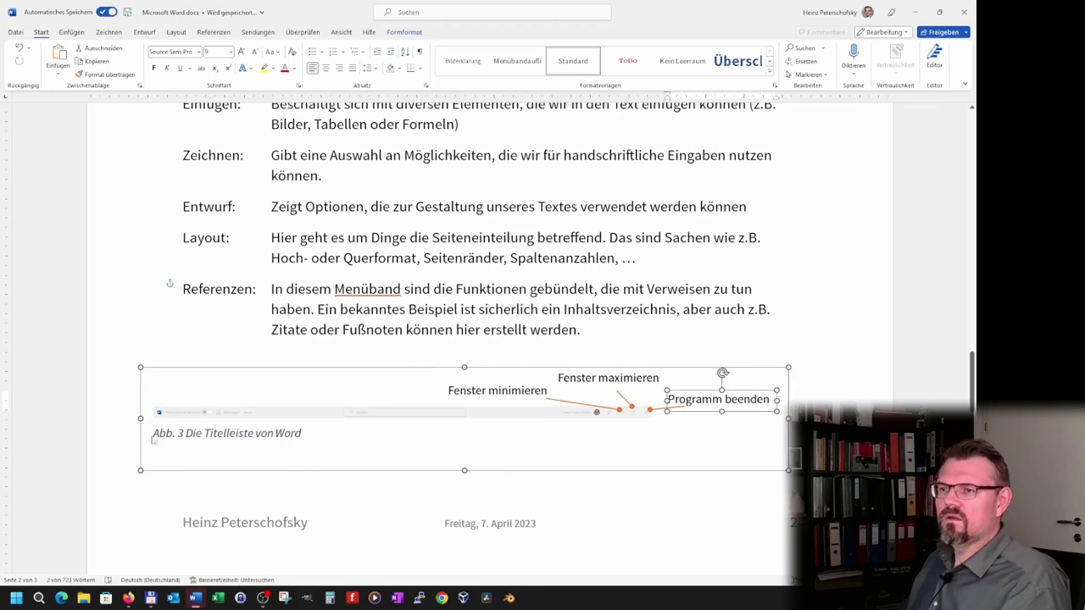
left_click_drag(142, 416, 146, 418)
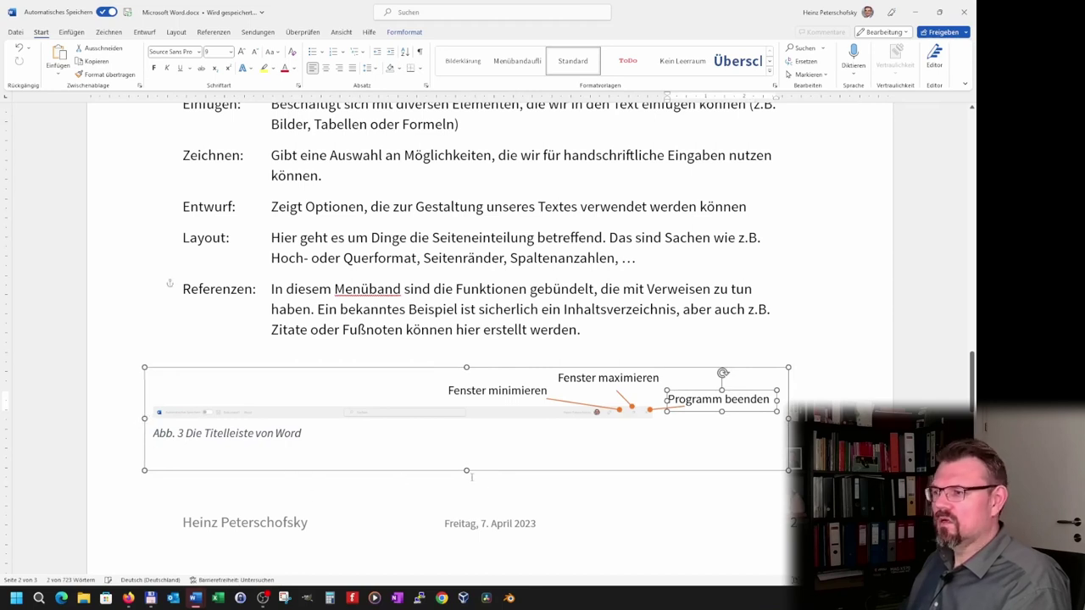
left_click_drag(467, 471, 466, 449)
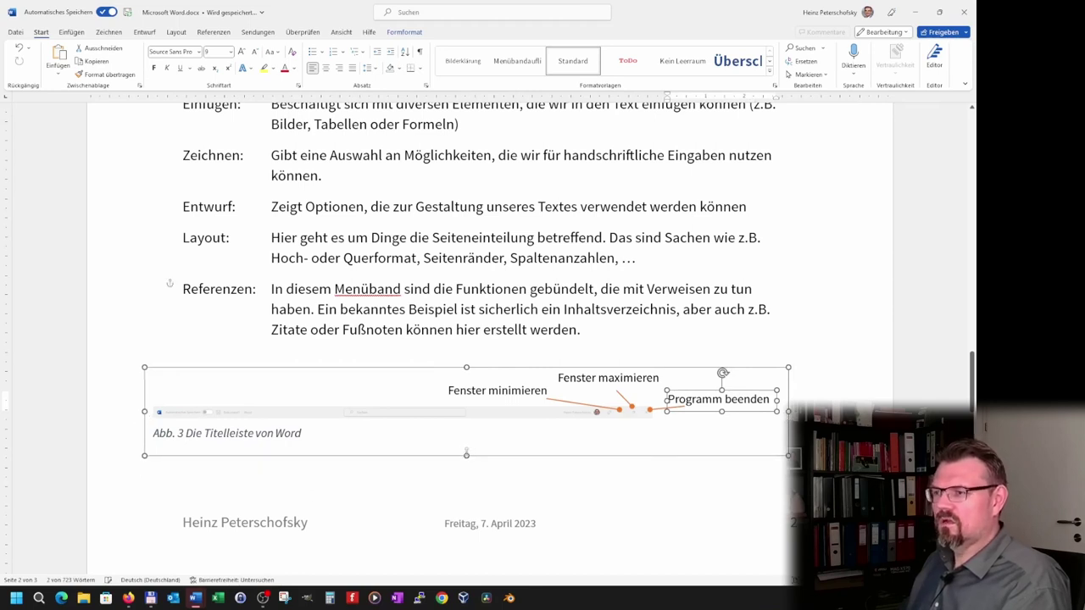
Top-align the Fenster minimieren and Fenster maximieren callout labels via Ausrichten
left_click(510, 482)
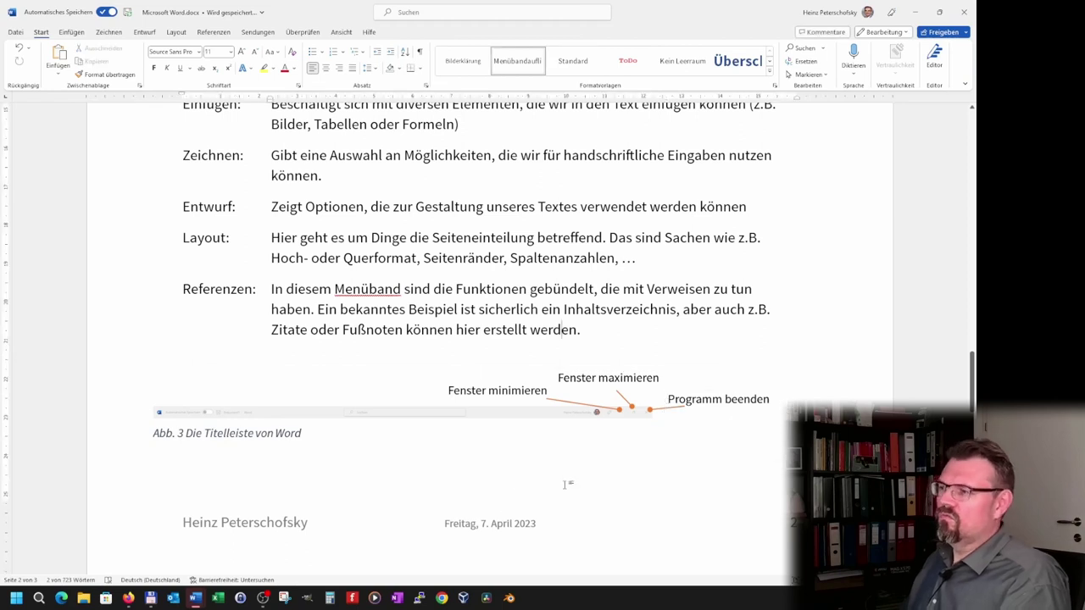
left_click(444, 430)
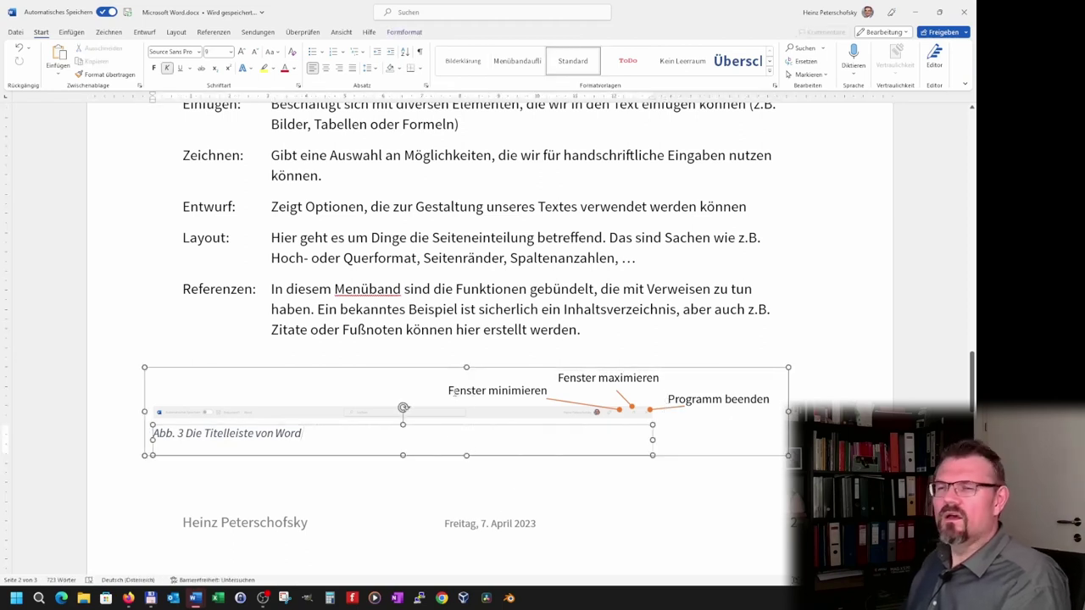
left_click(700, 433)
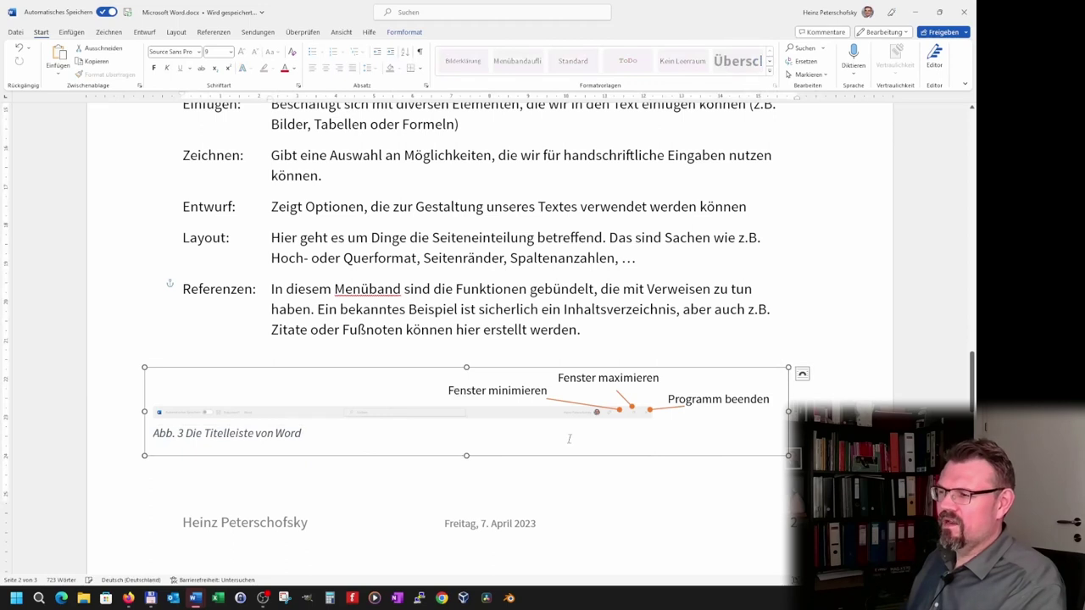
left_click(519, 392)
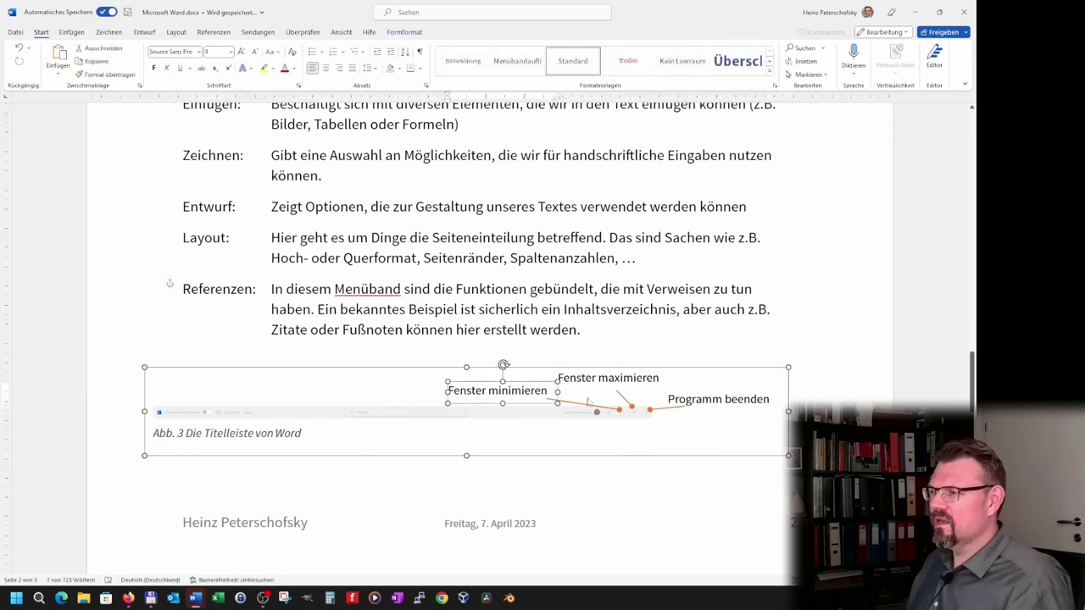
left_click(607, 377, "shift")
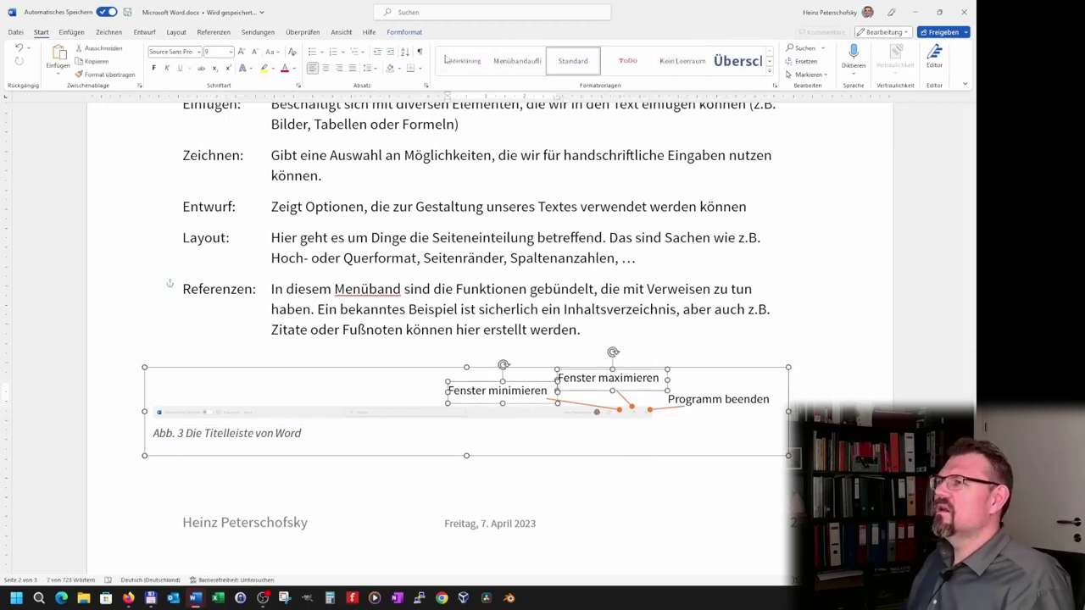
left_click(404, 33)
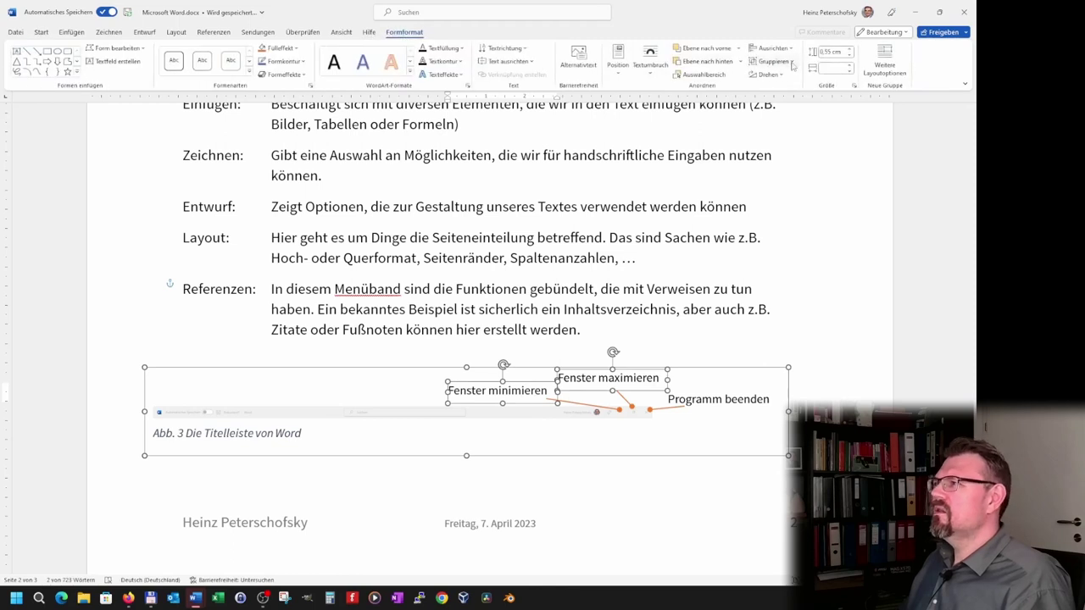
left_click(792, 49)
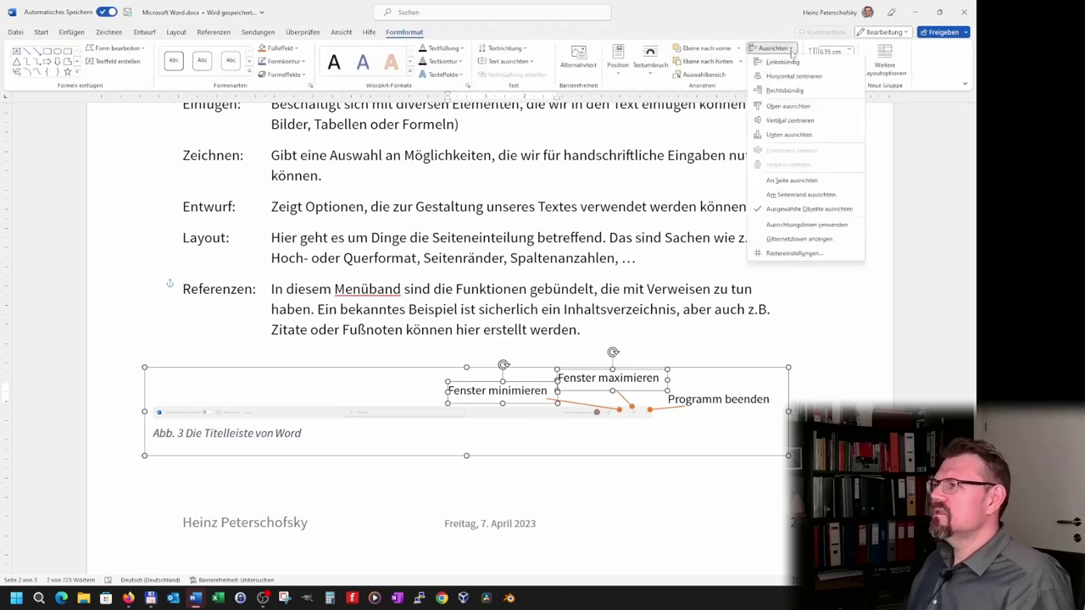
left_click(798, 107)
left_click(790, 63)
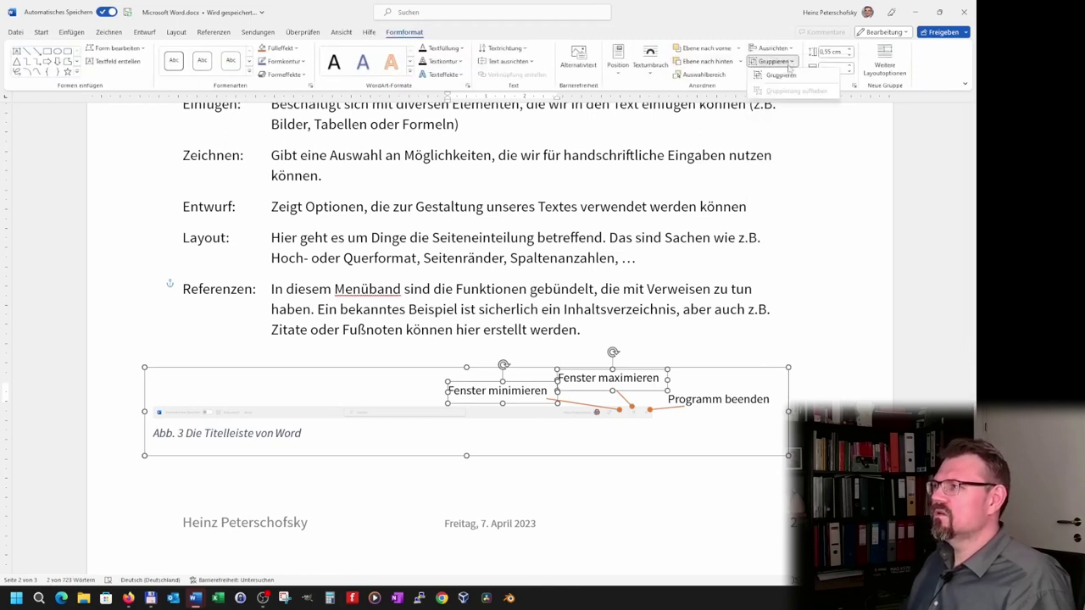
left_click(773, 48)
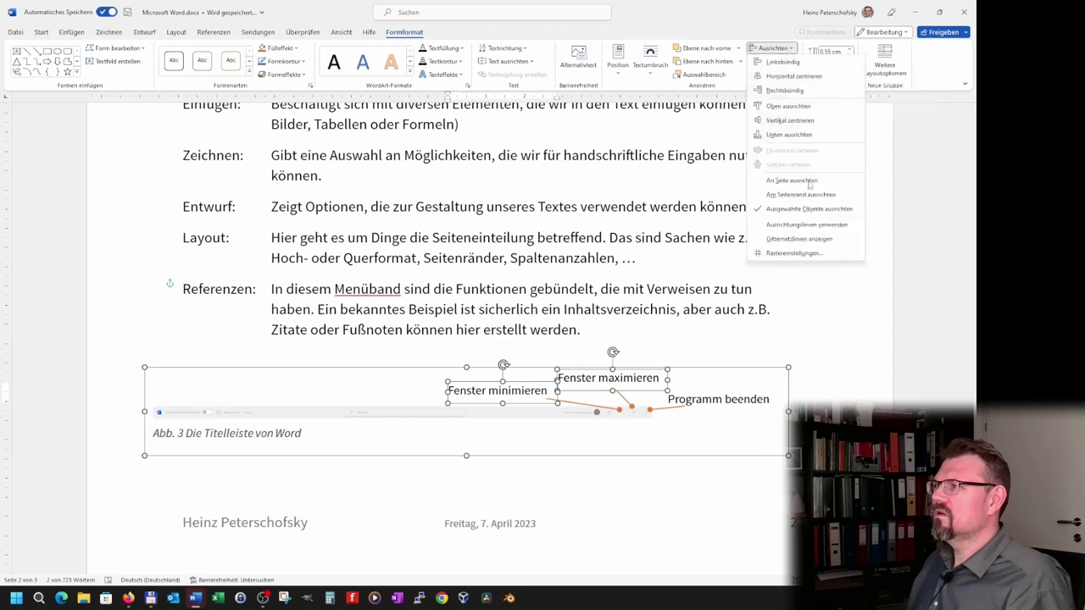
left_click(809, 107)
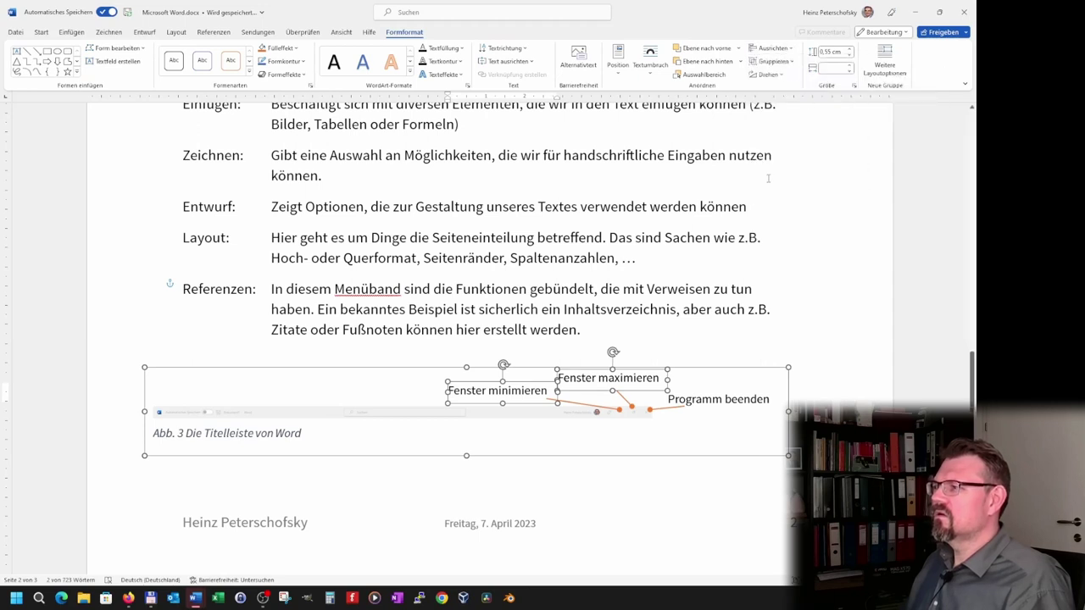
left_click(670, 468)
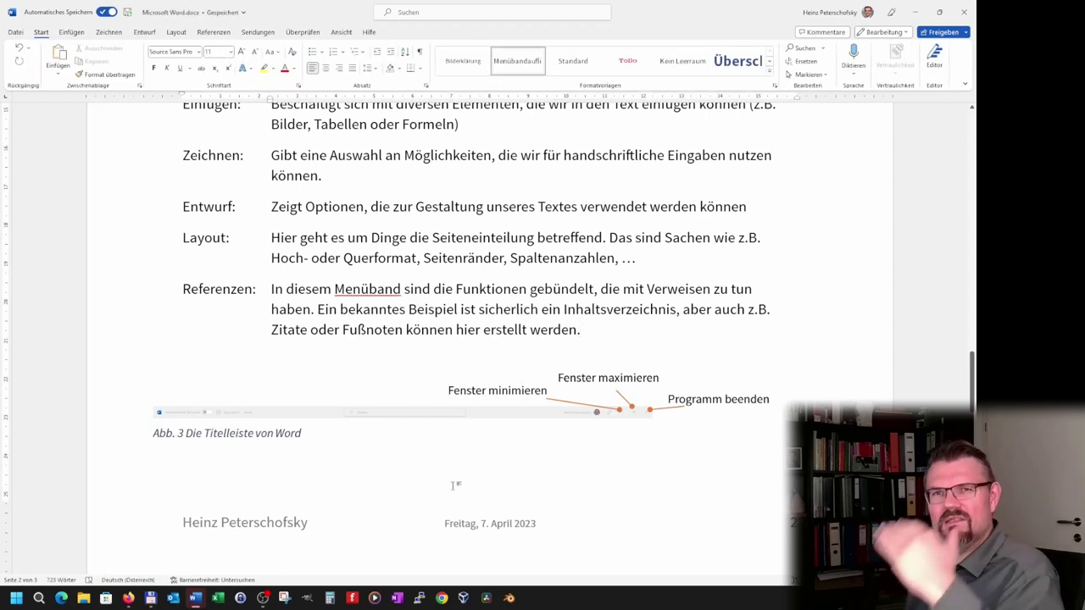
Drag the whole Abb. 3 figure up above the red todo line
left_click(543, 414)
left_click(603, 476)
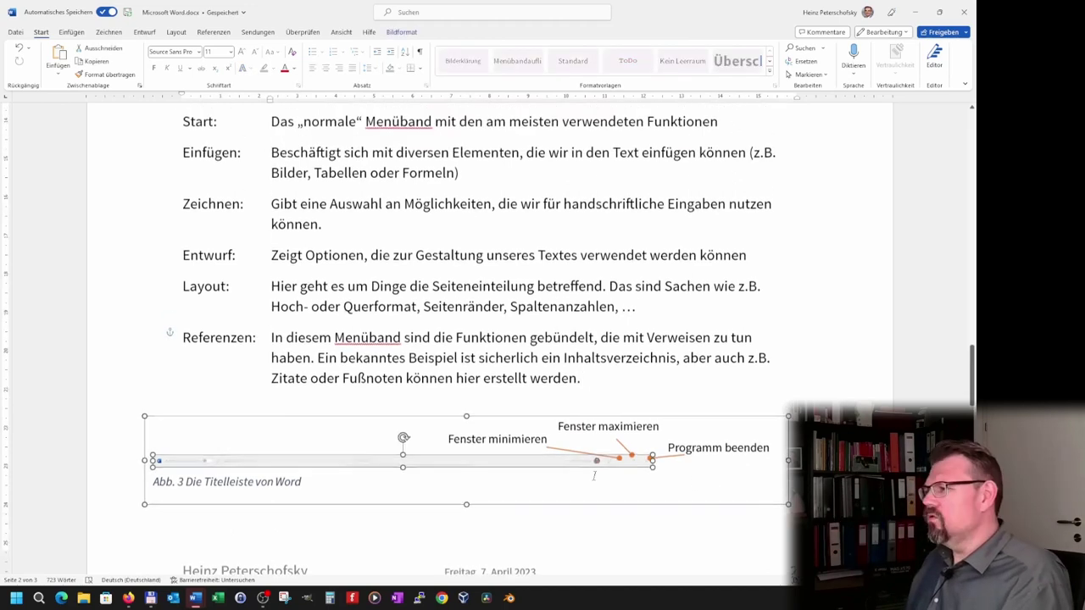
scroll(594, 475, "up", 1)
scroll(594, 477, "down", 1, "ctrl")
scroll(594, 476, "down", 1, "ctrl")
scroll(594, 476, "down", 1, "ctrl")
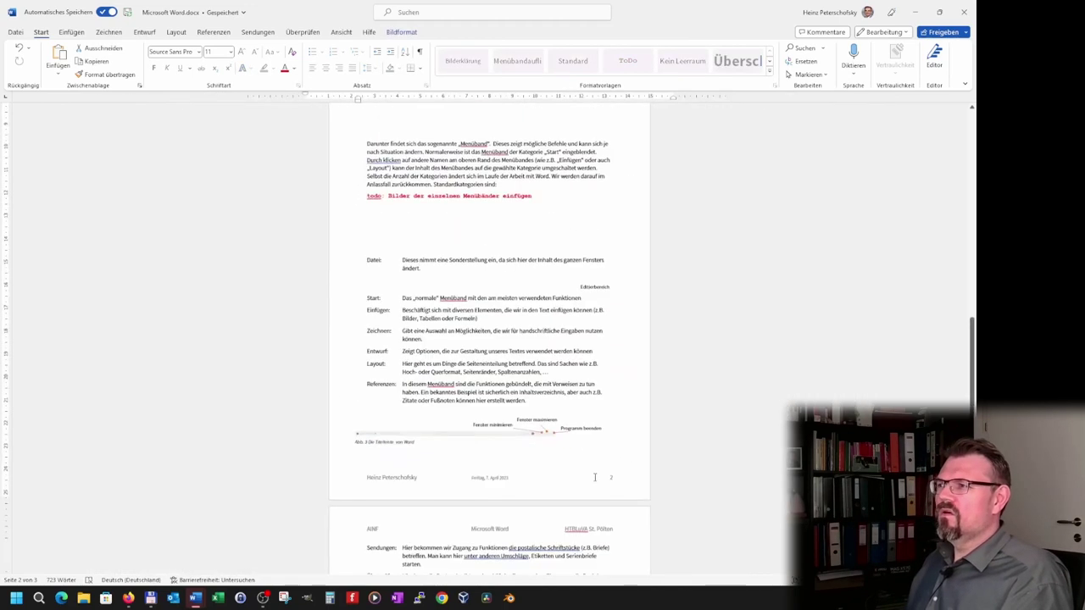
scroll(594, 476, "down", 1, "ctrl")
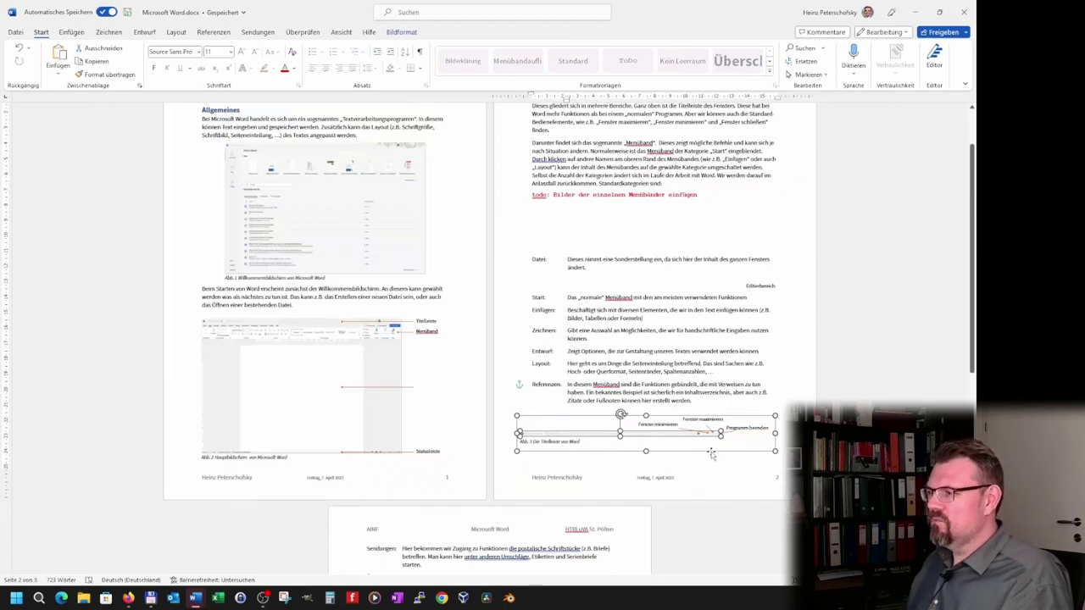
left_click_drag(712, 454, 757, 362)
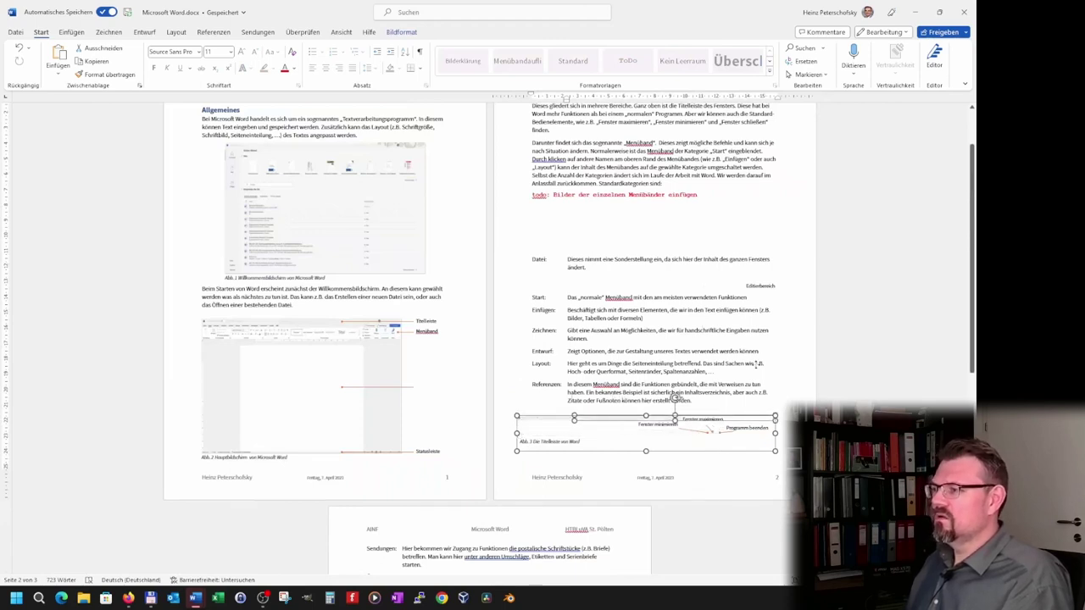
left_click_drag(676, 396, 721, 445)
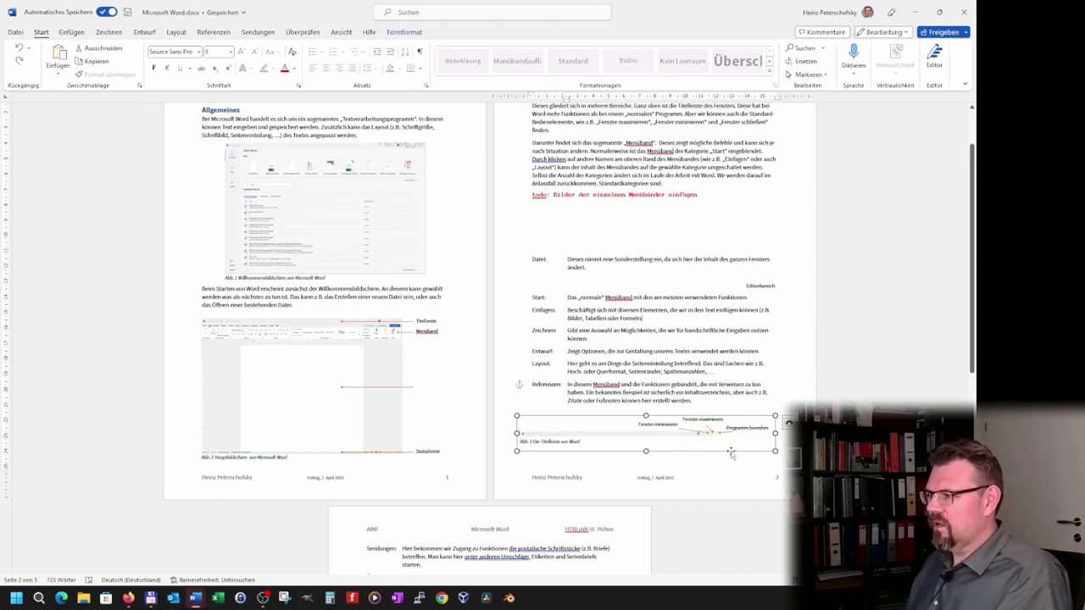
mouse_move(730, 454)
left_mouse_down()
mouse_move(746, 227)
mouse_move(533, 230)
left_mouse_up()
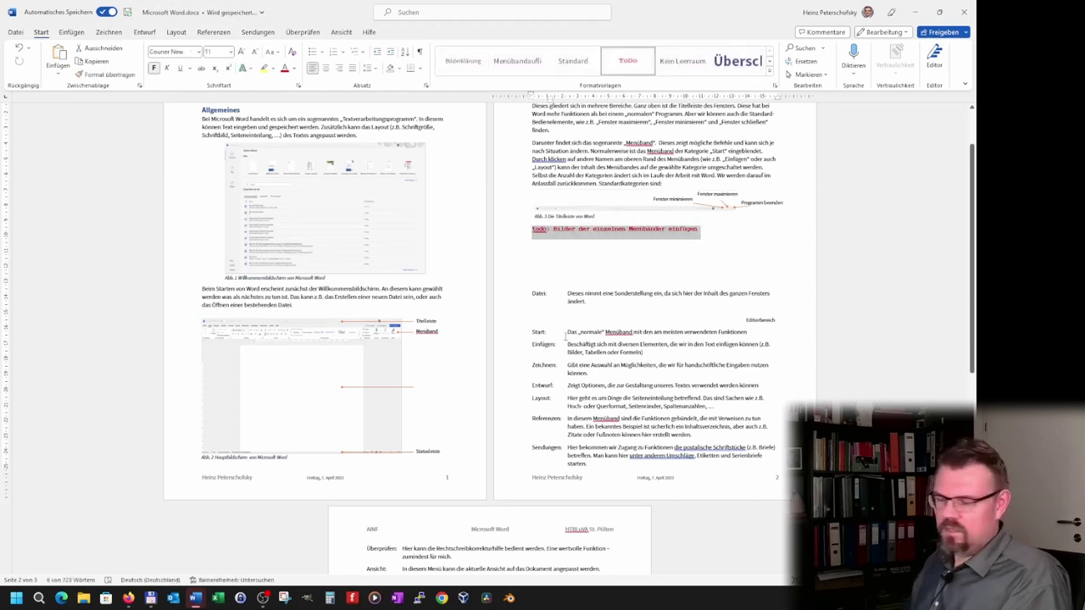
Delete the 'todo: Bilder der einzelnen Menübänder einfügen' line and leftover blank lines
key("Delete")
key("Delete")
key("Delete")
key("Delete")
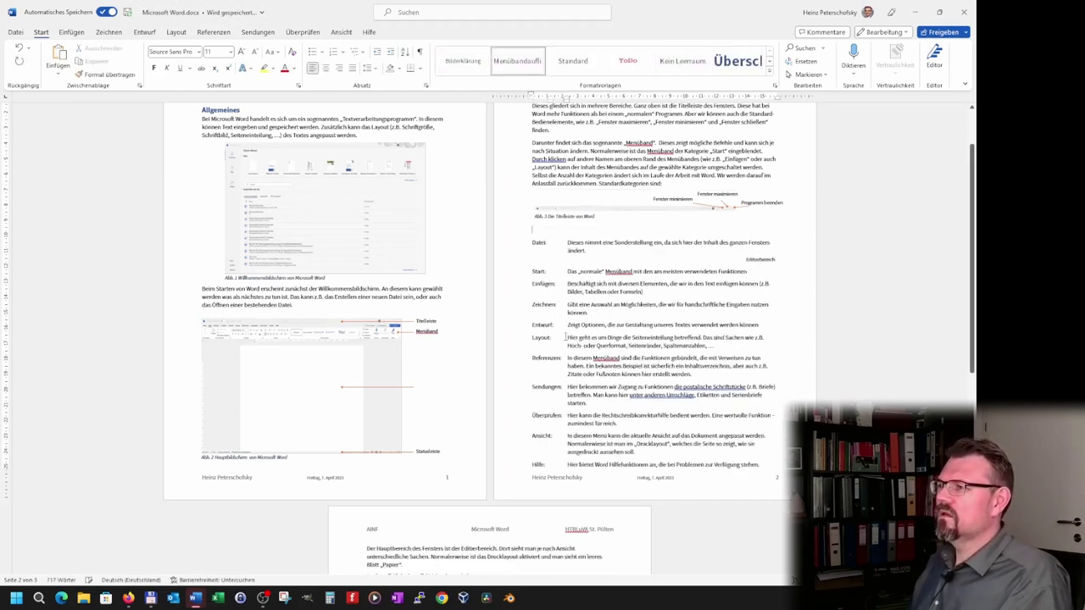
key("Delete")
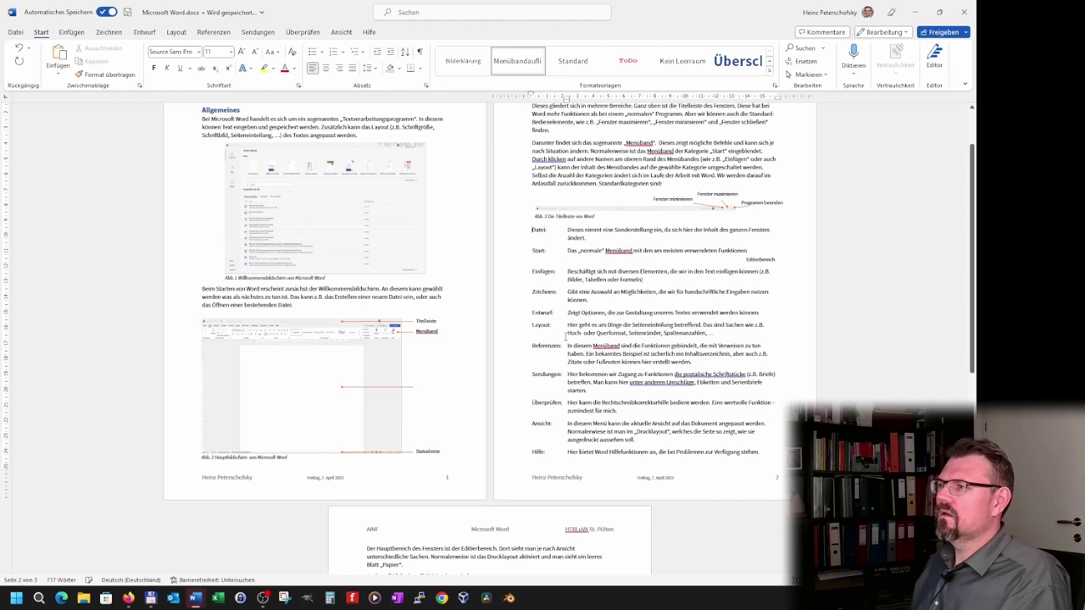
scroll(585, 441, "down", 3)
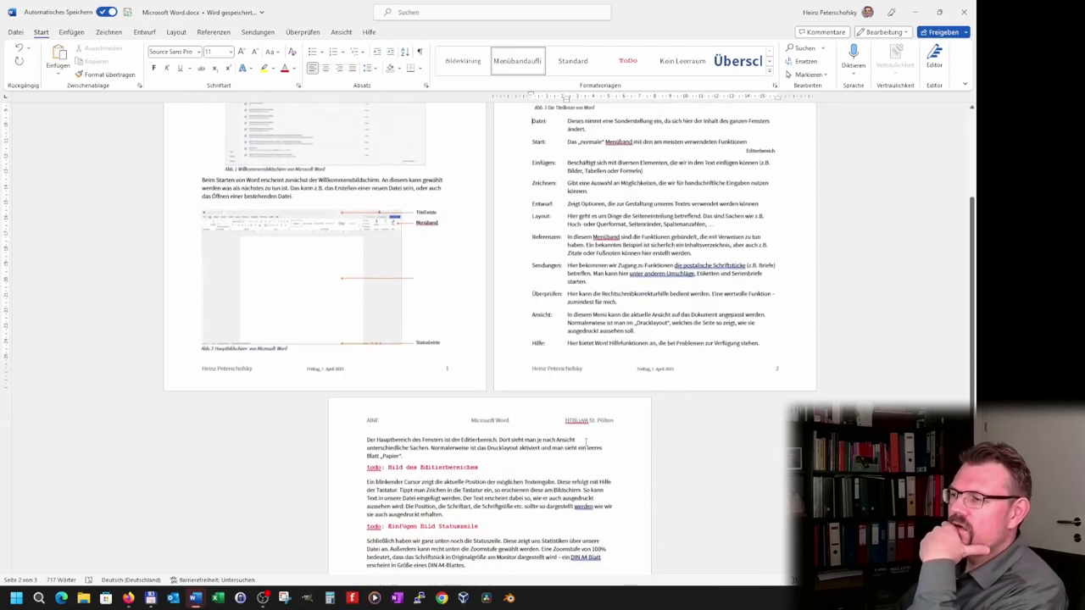
scroll(585, 440, "up", 2)
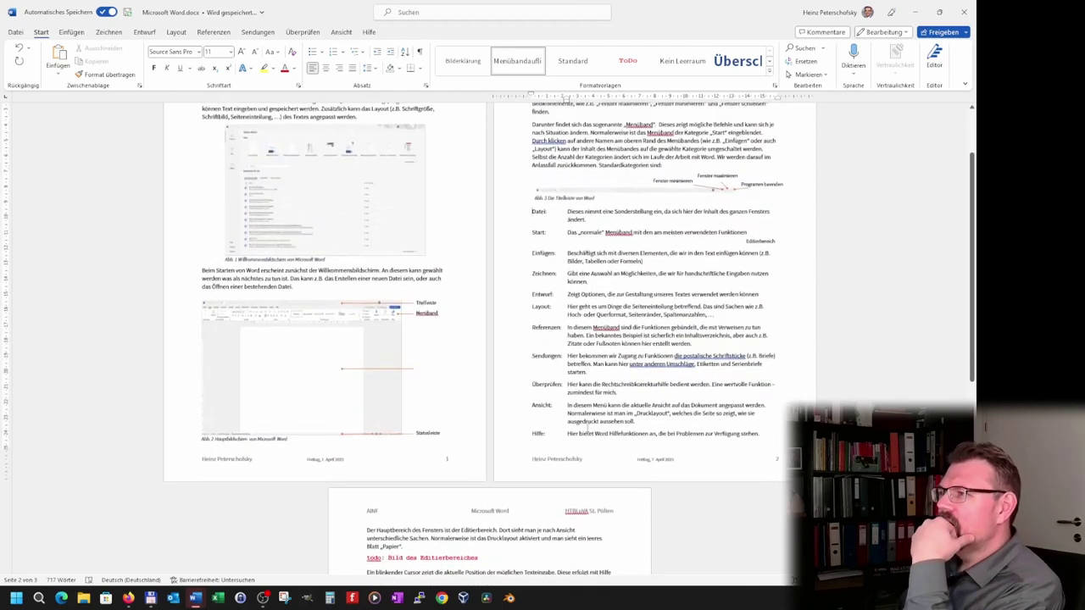
scroll(586, 428, "up", 1)
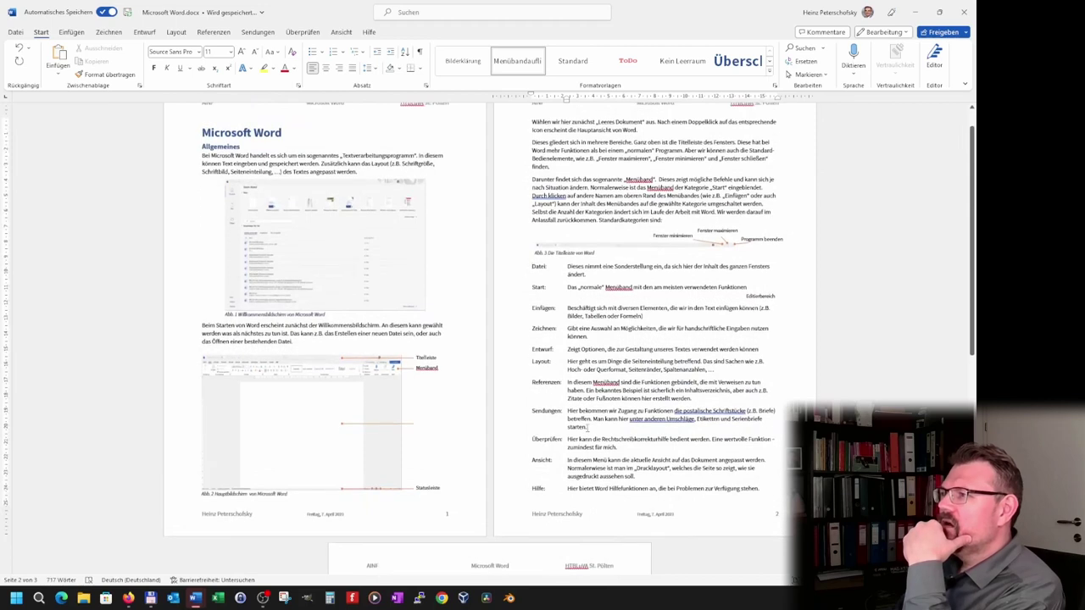
scroll(586, 428, "up", 1)
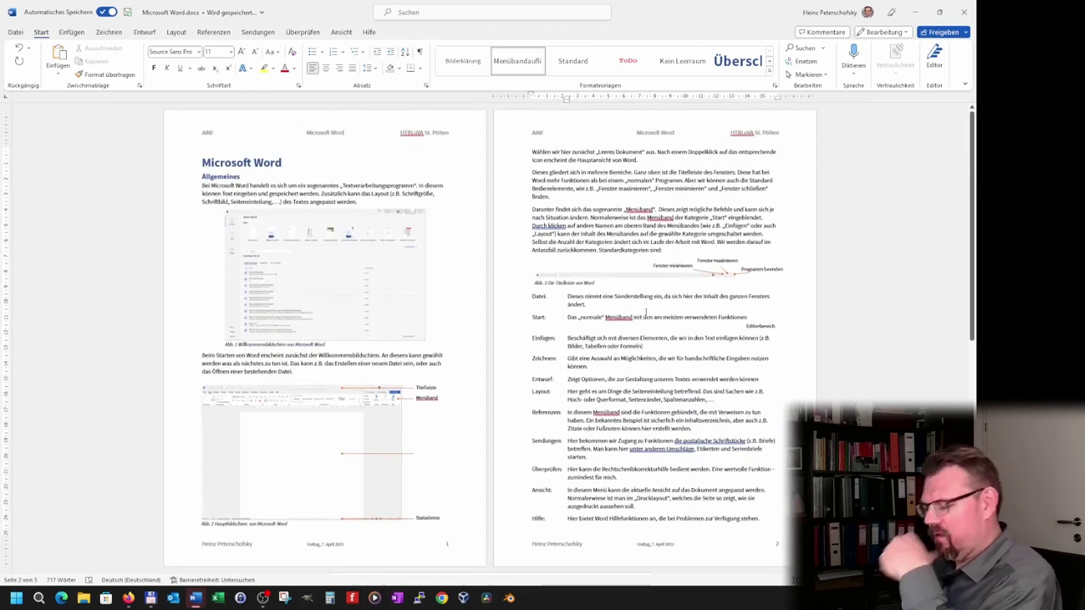
Paste the red todo note back above Datei and move Abb. 3 after the title-bar paragraph
key("Return")
key("Return")
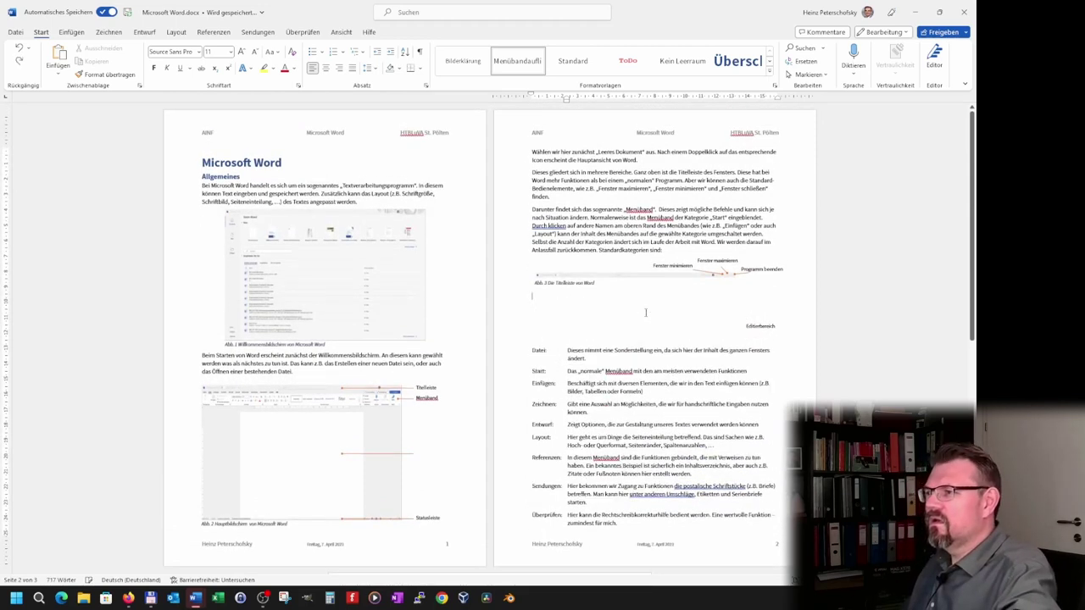
type("ToDo: Bilder der einzelnen Menübänder einfügen")
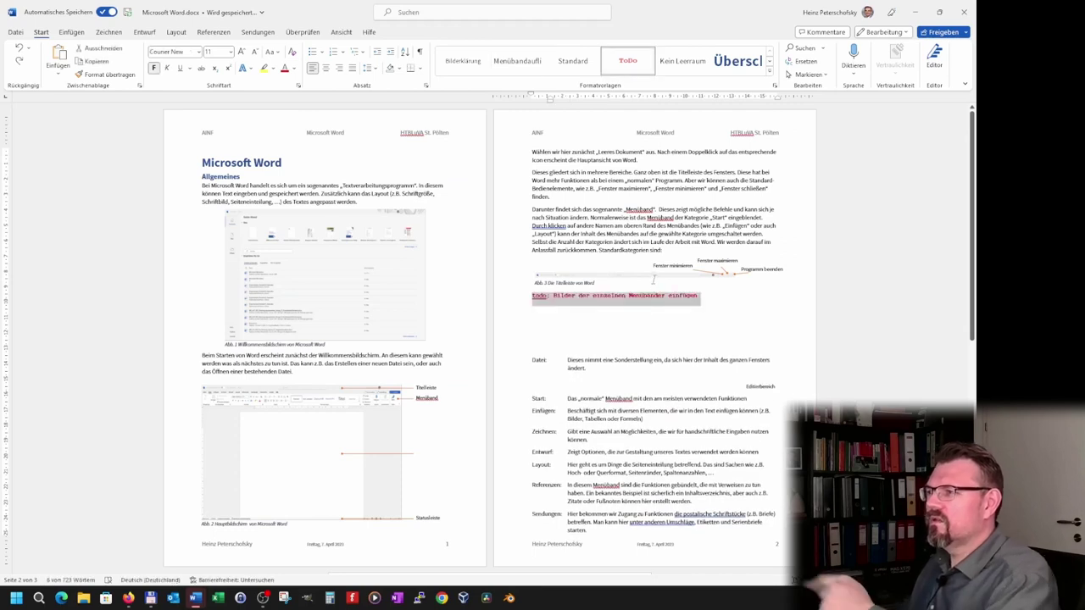
left_click(682, 260)
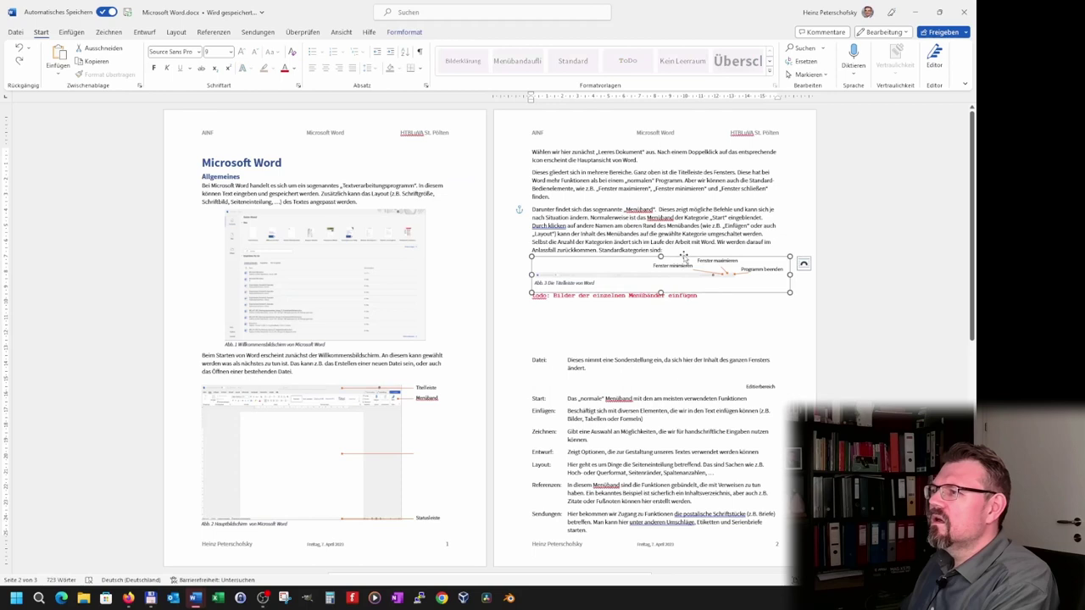
left_click_drag(683, 256, 683, 199)
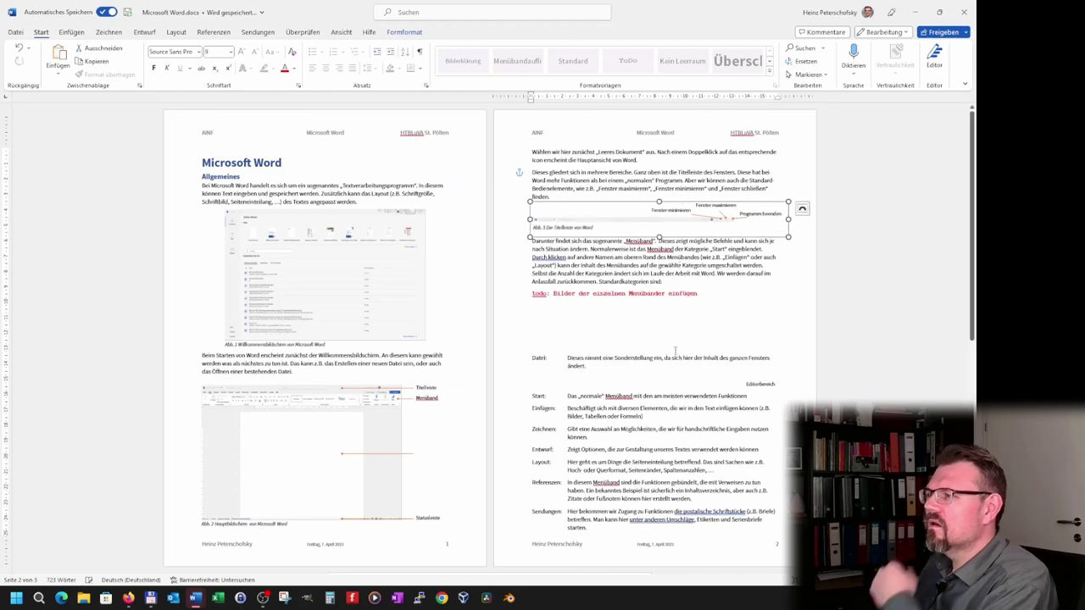
left_click(675, 351)
Remove the three blank lines above the Datei list, then scroll through the pages to check
key("BackSpace")
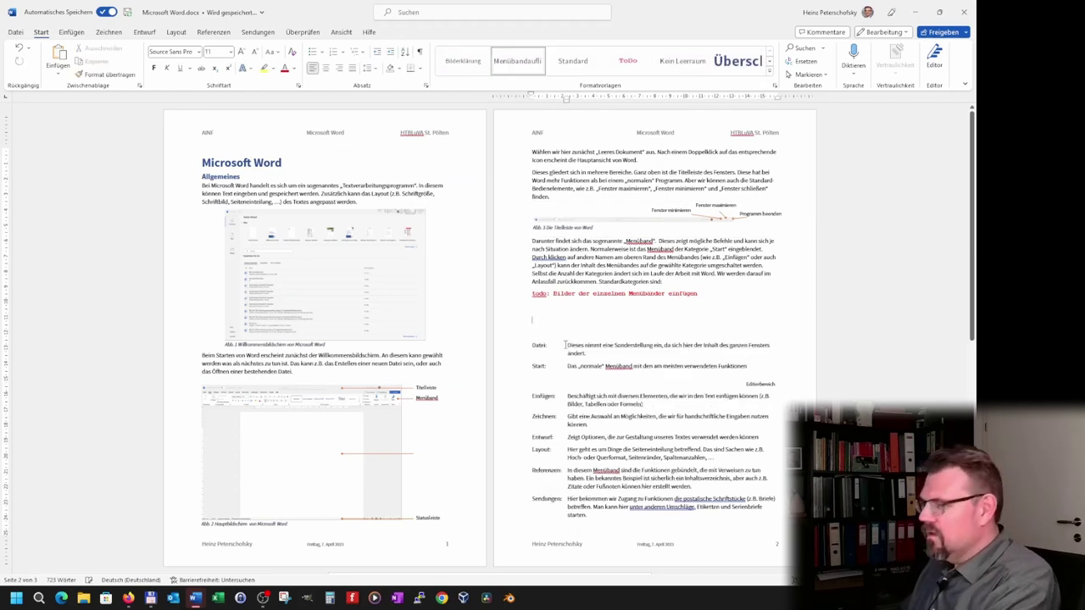
key("Delete")
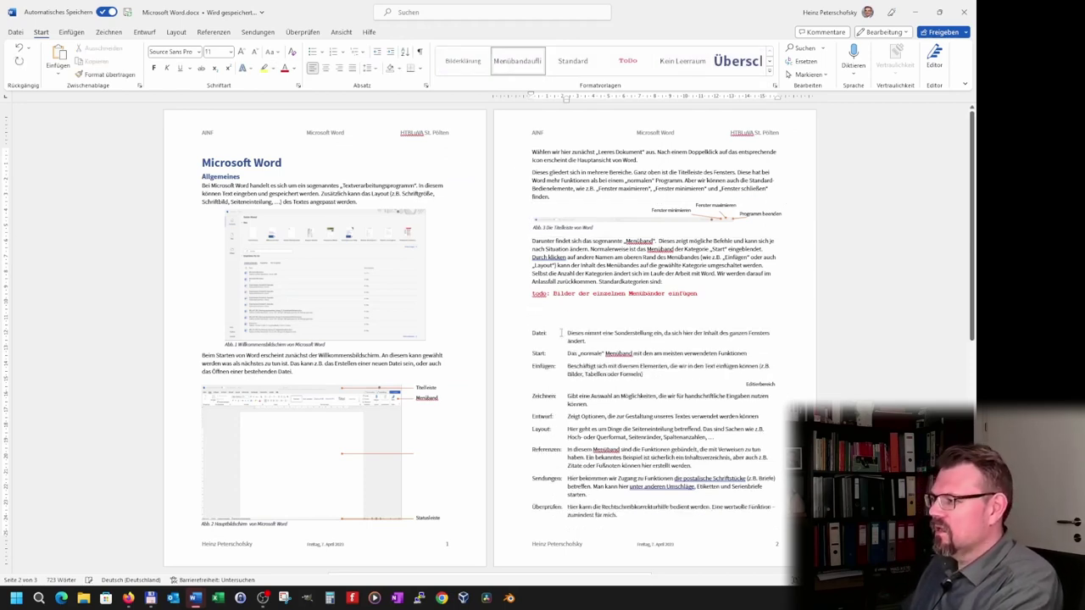
key("Delete")
key("Delete")
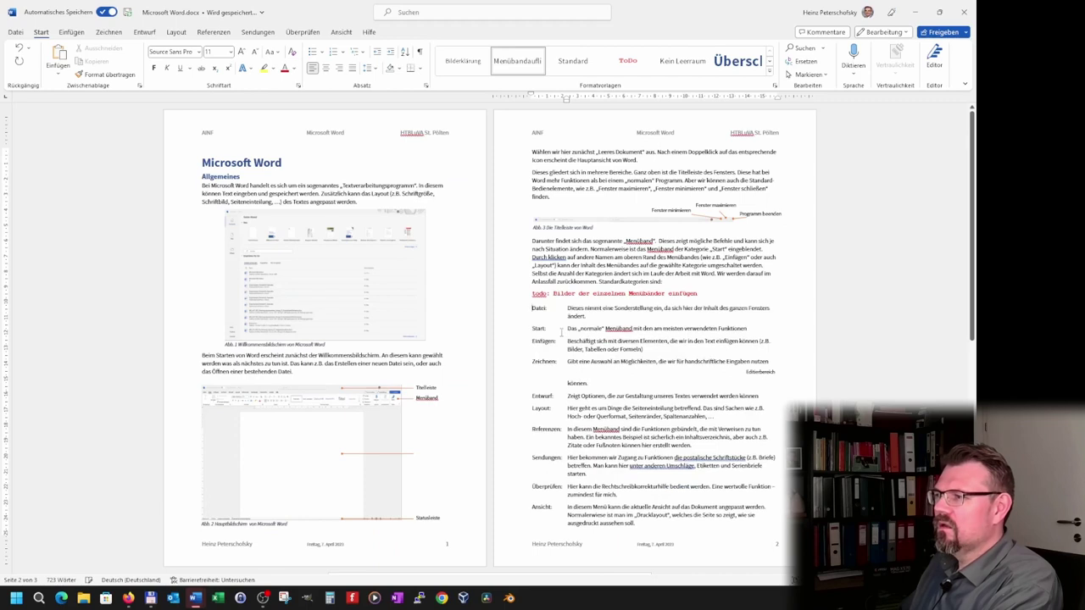
scroll(586, 377, "down", 1)
scroll(585, 377, "down", 1)
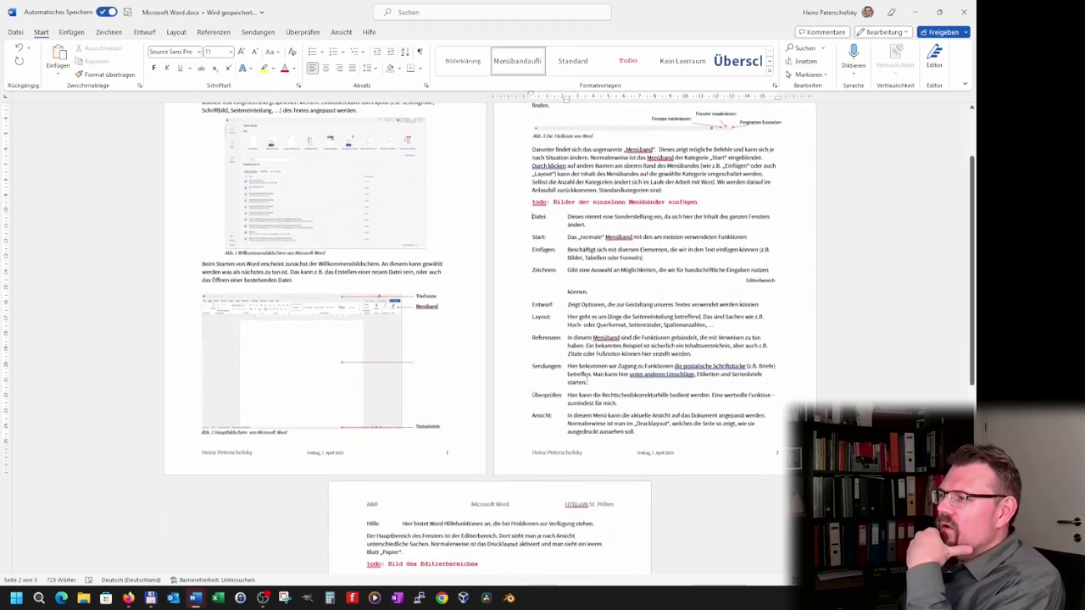
scroll(586, 384, "down", 1)
scroll(586, 384, "down", 2)
scroll(586, 384, "down", 2)
scroll(585, 384, "down", 2)
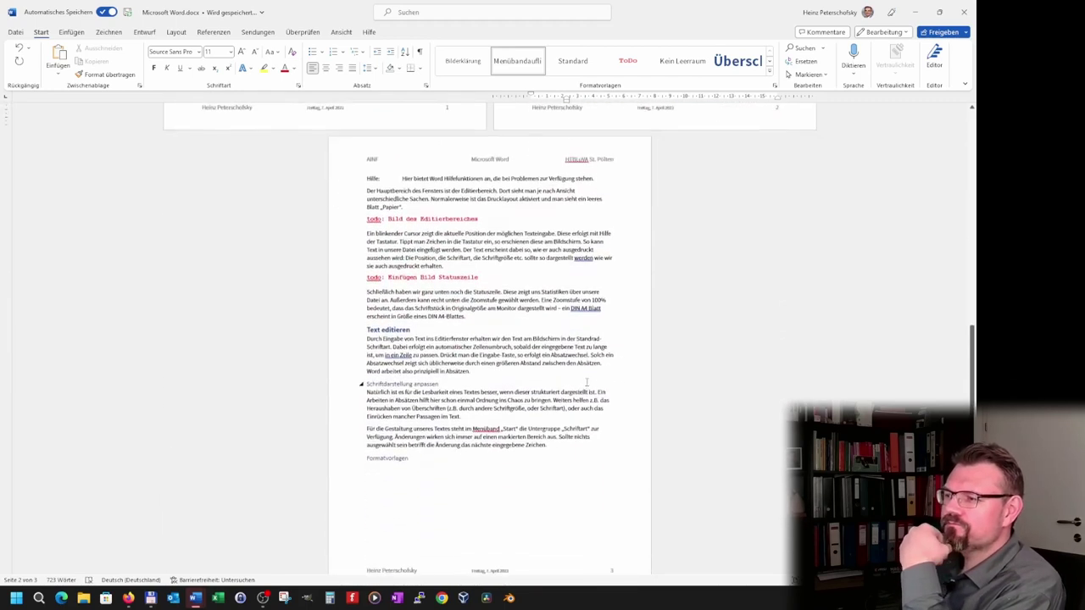
scroll(586, 384, "up", 2)
scroll(586, 384, "up", 1)
scroll(586, 381, "up", 3)
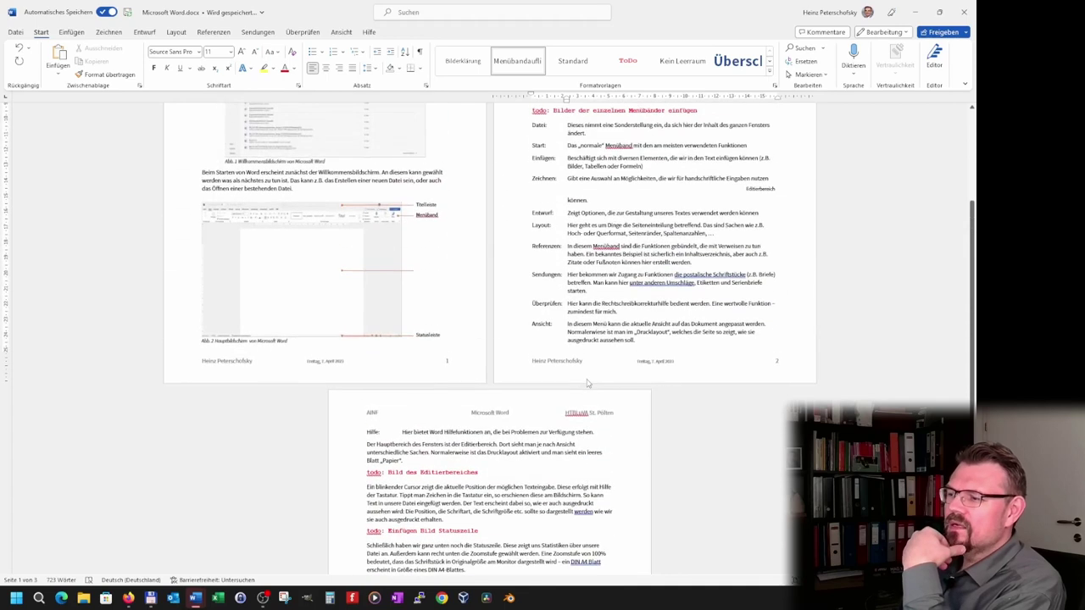
scroll(587, 378, "up", 2)
scroll(587, 379, "up", 2)
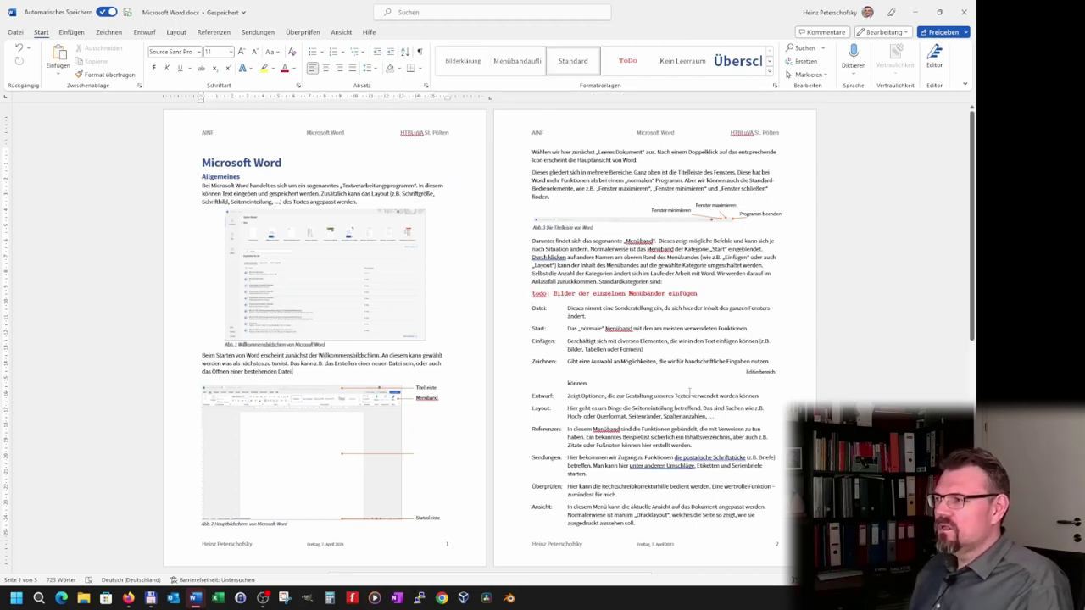
Drag the Editierbereich label from page 2 onto the Abb. 2 screenshot next to its line
left_click(761, 371)
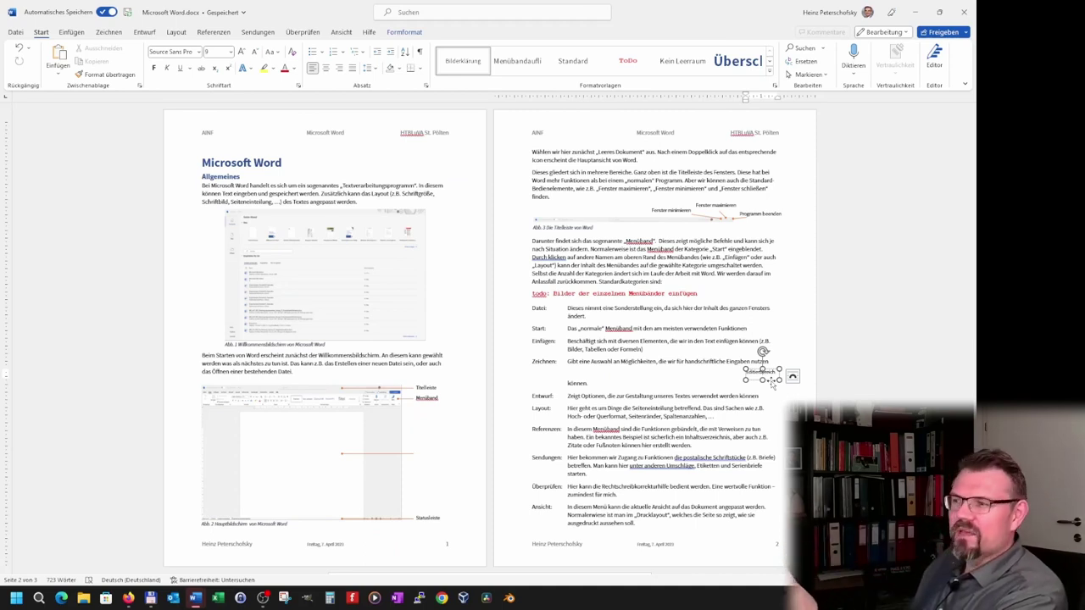
left_click_drag(772, 383, 454, 450)
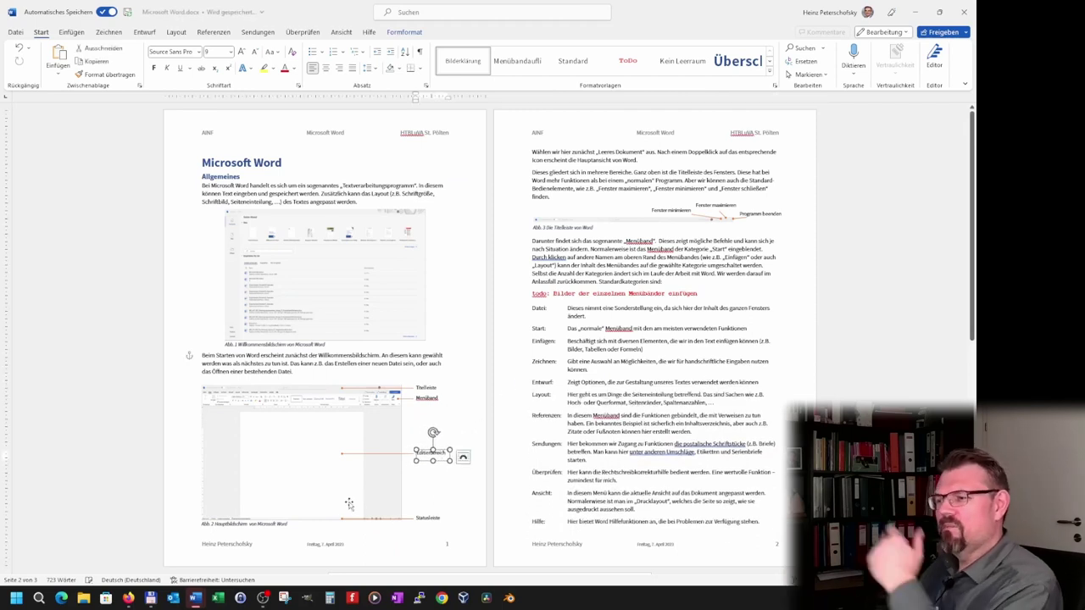
left_click(442, 478)
Separate the caption from the Abb. 2 screenshot figure
scroll(347, 505, "up", 4)
scroll(346, 505, "up", 2)
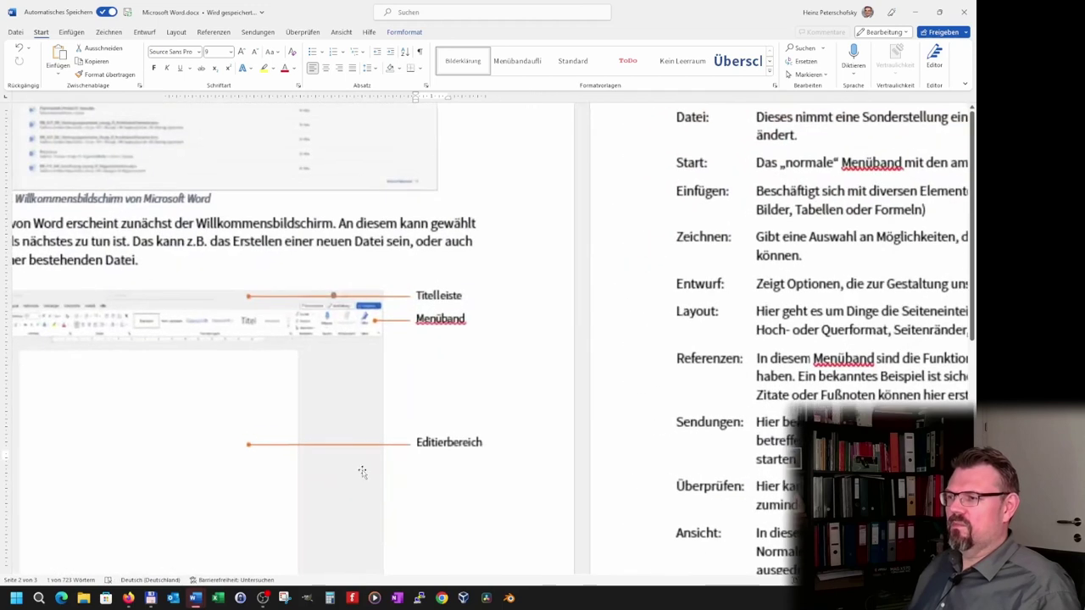
scroll(363, 472, "up", 2)
scroll(593, 449, "down", 2)
scroll(589, 365, "down", 3)
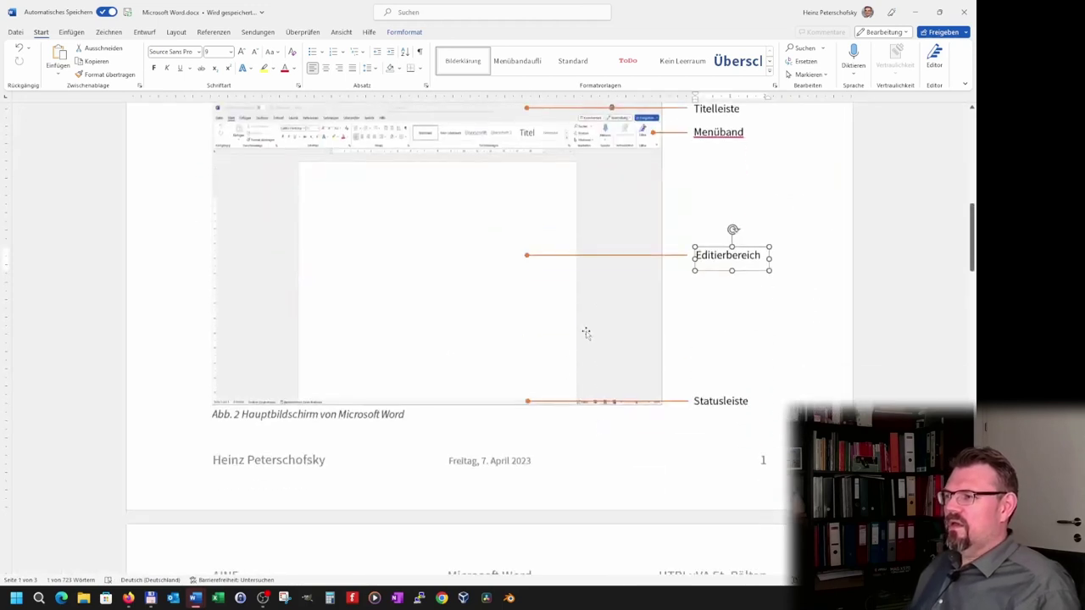
left_click(426, 369)
right_click(428, 370)
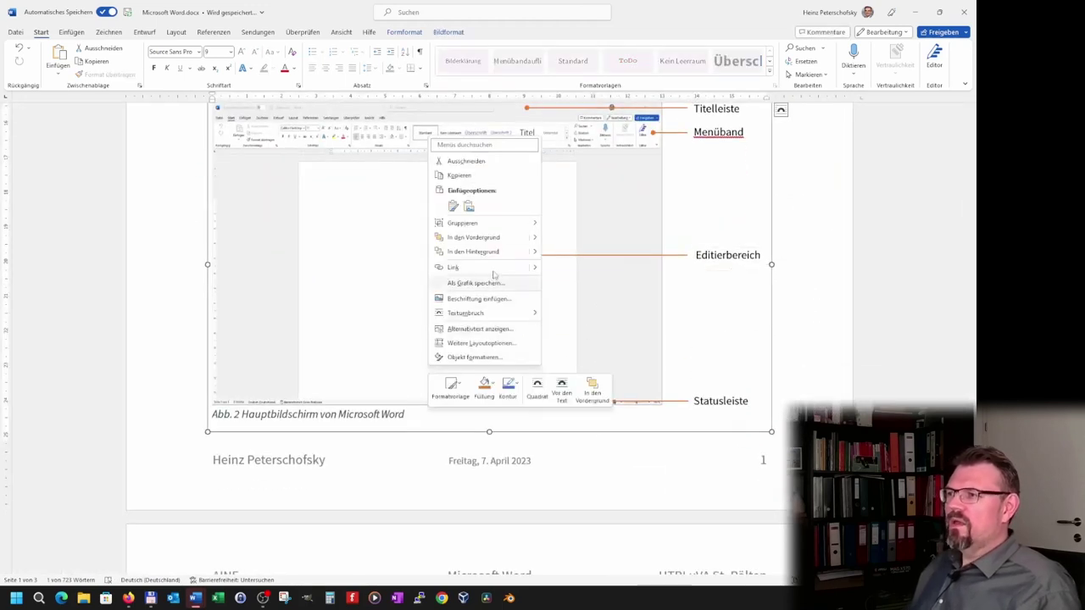
left_click(564, 241)
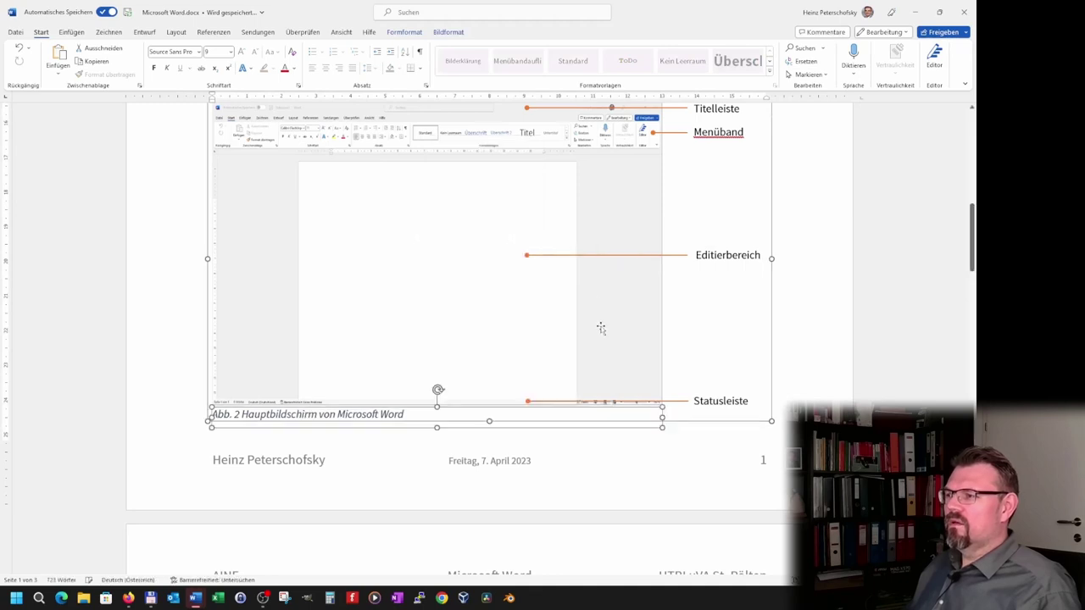
Ungroup the screenshot from its callout labels
scroll(688, 324, "up", 1)
left_click(567, 337)
right_click(567, 341)
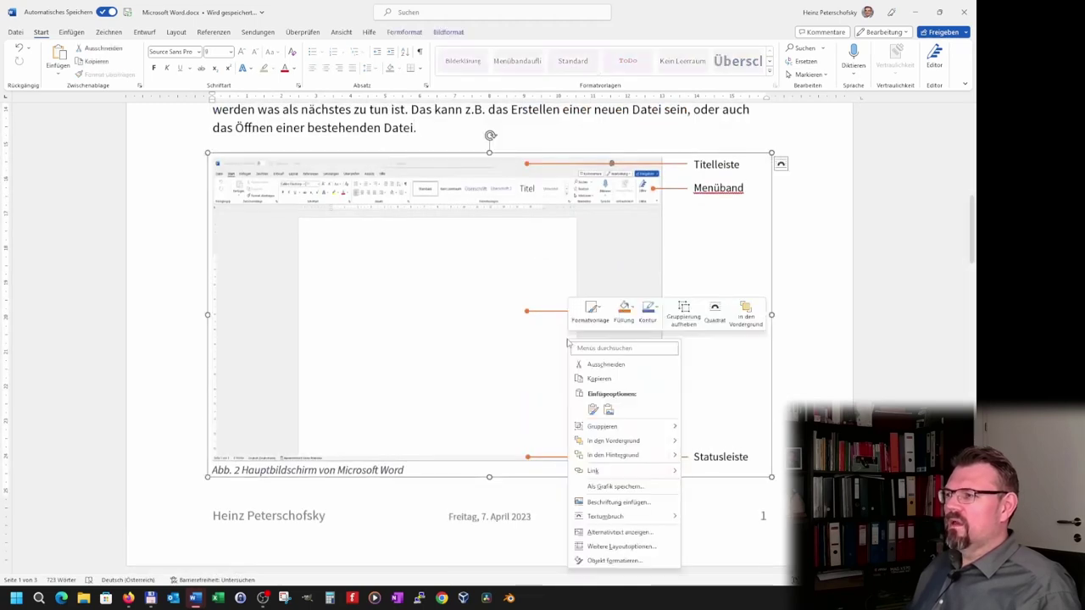
left_click(725, 443)
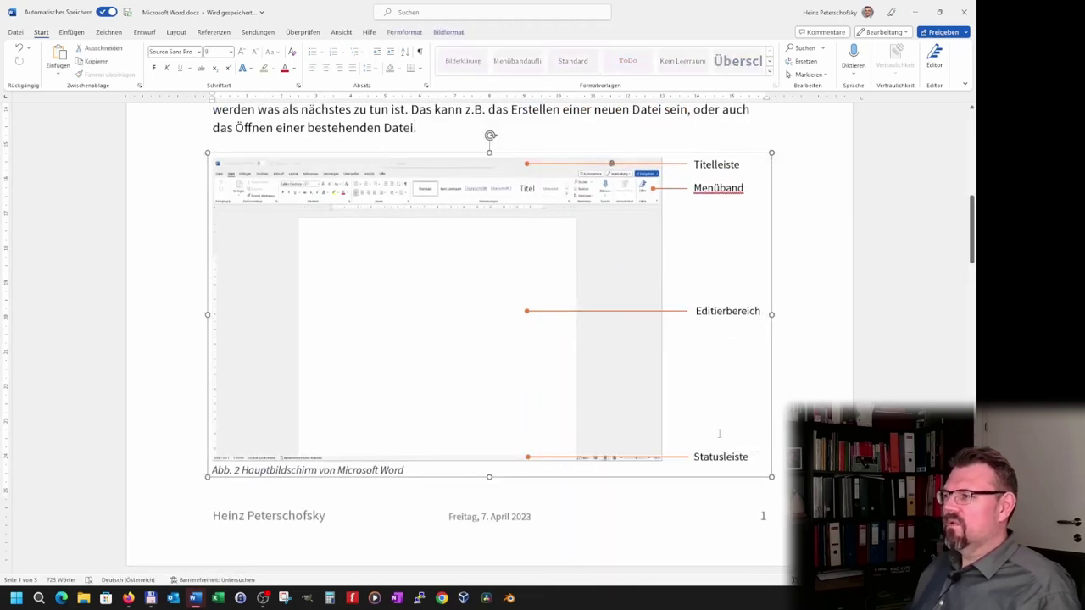
left_click(704, 366)
Align the selected callout labels, including Editierbereich, flush left
left_click(720, 303)
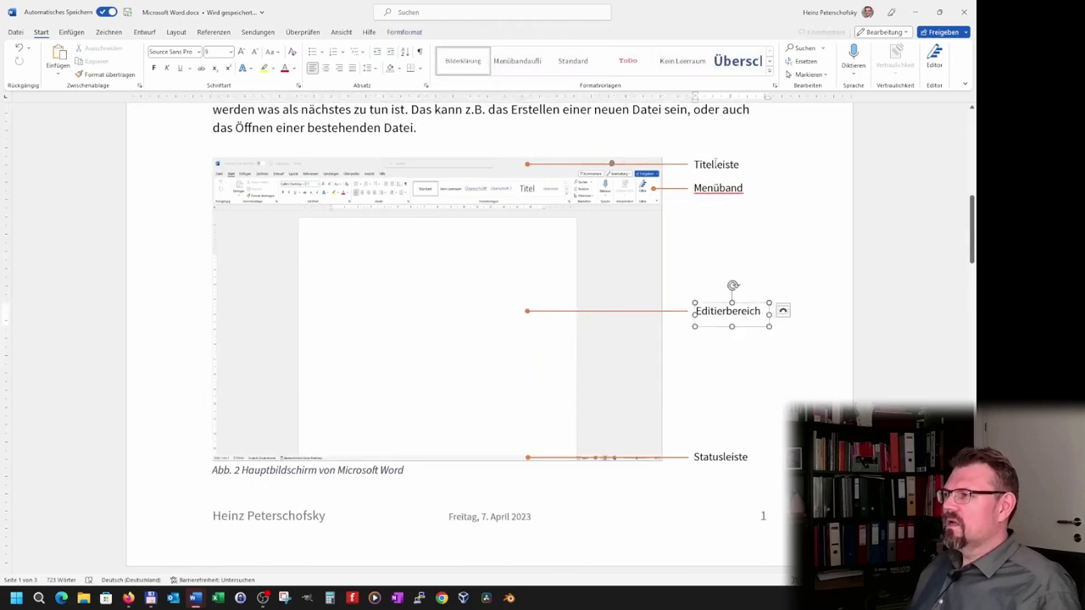
left_click(728, 190, "shift")
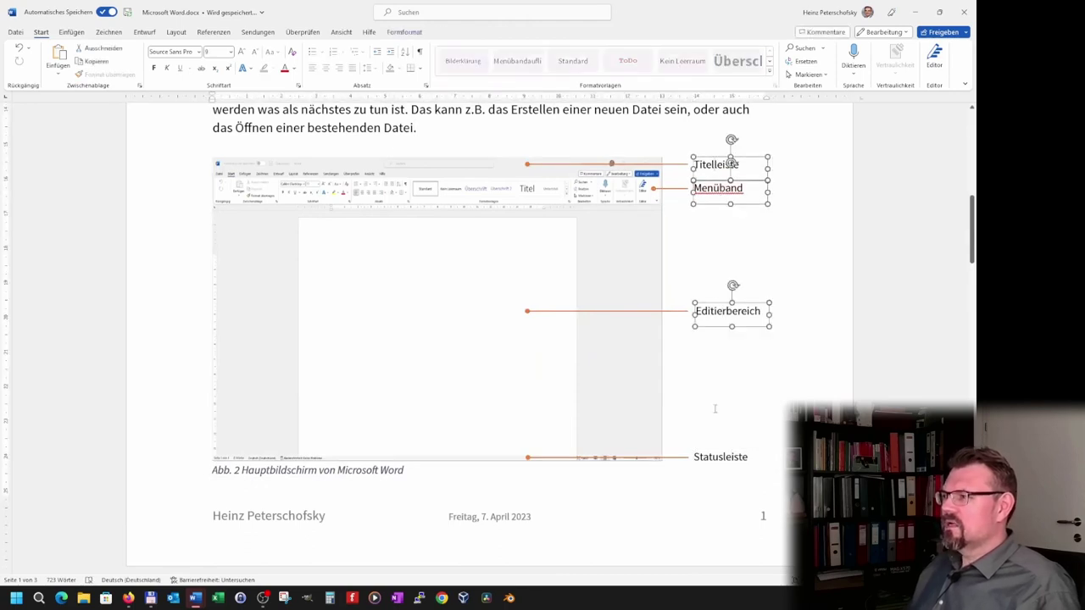
left_click(400, 32)
left_click(788, 50)
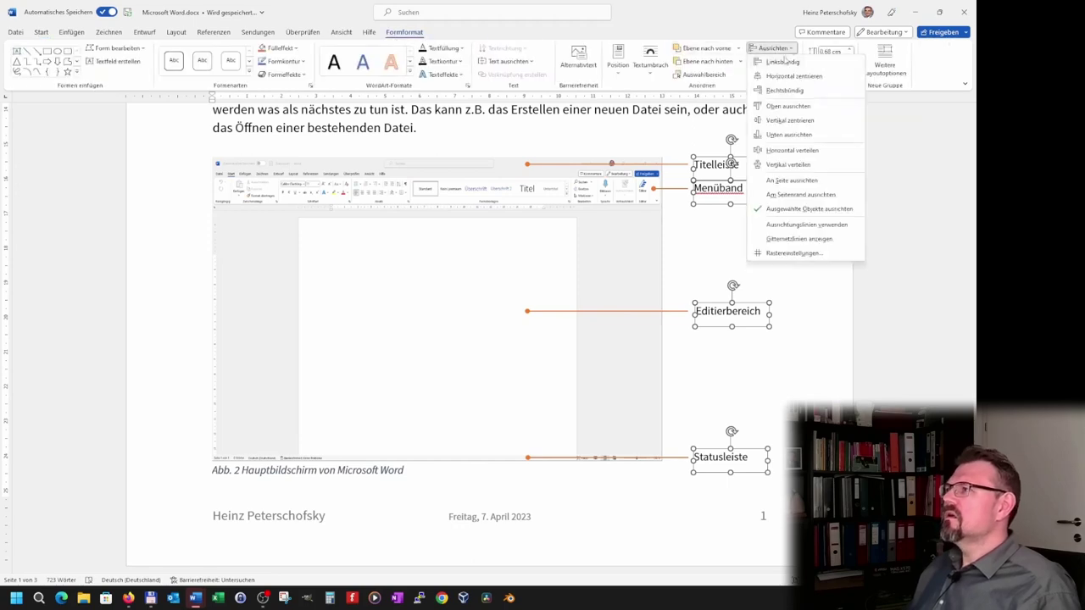
left_click(780, 63)
Reselect the callout labels, adding the Editierbereich and Statusleiste labels
left_click(705, 343)
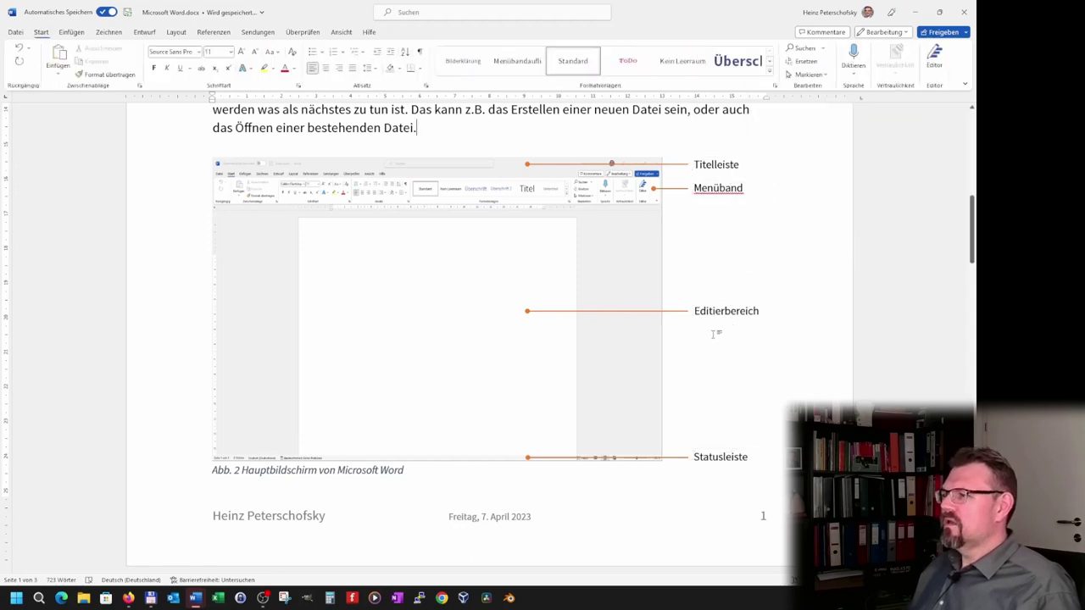
left_click(717, 316)
left_click(725, 379)
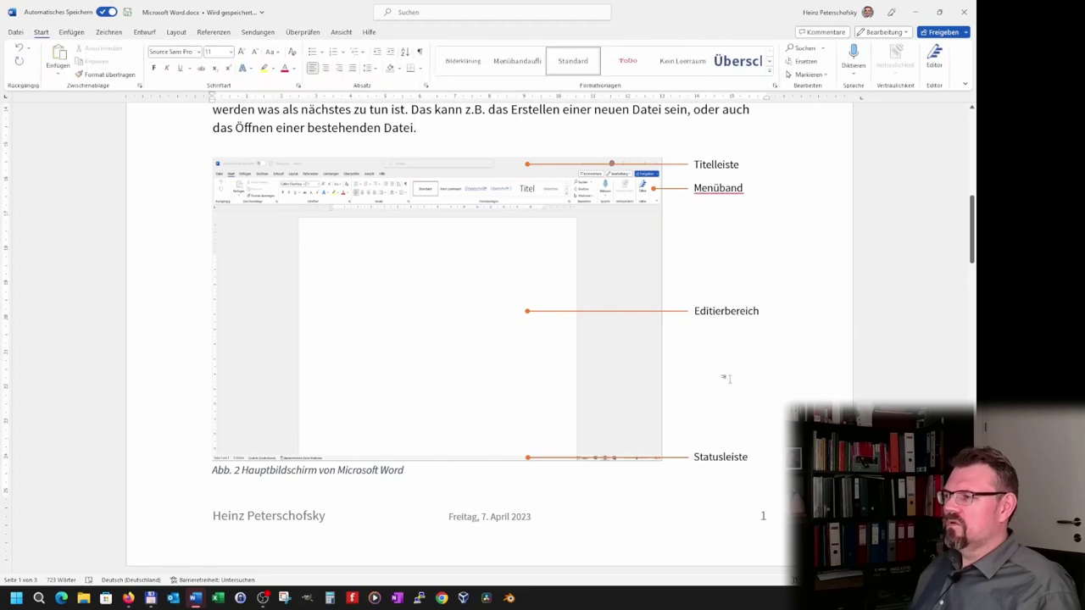
left_click(721, 457)
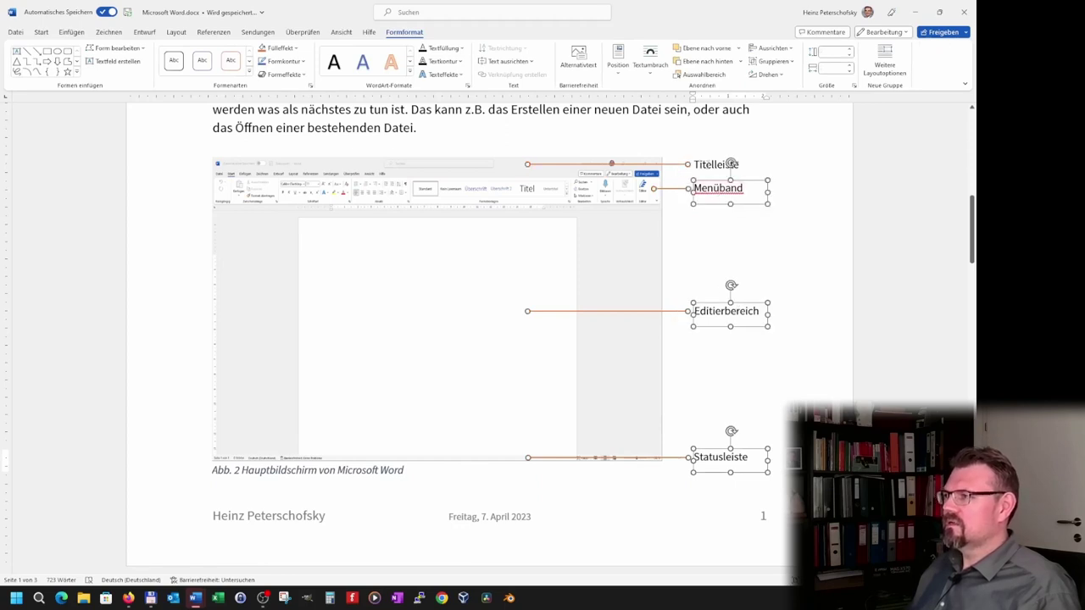
Group the screenshot with its labels, then group that figure with its caption
right_click(640, 254)
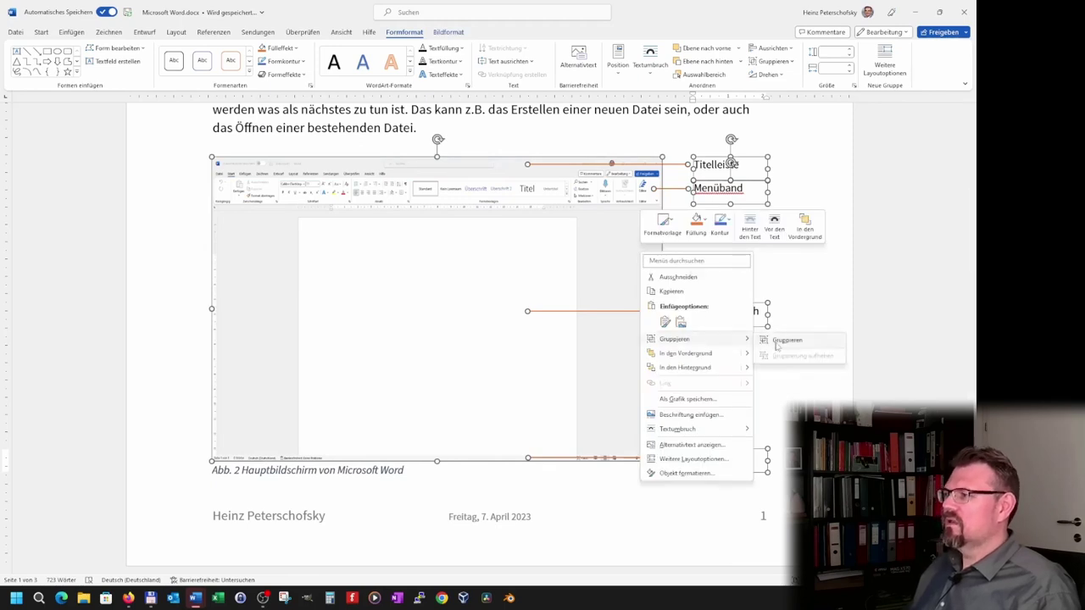
left_click(783, 339)
left_click(332, 469)
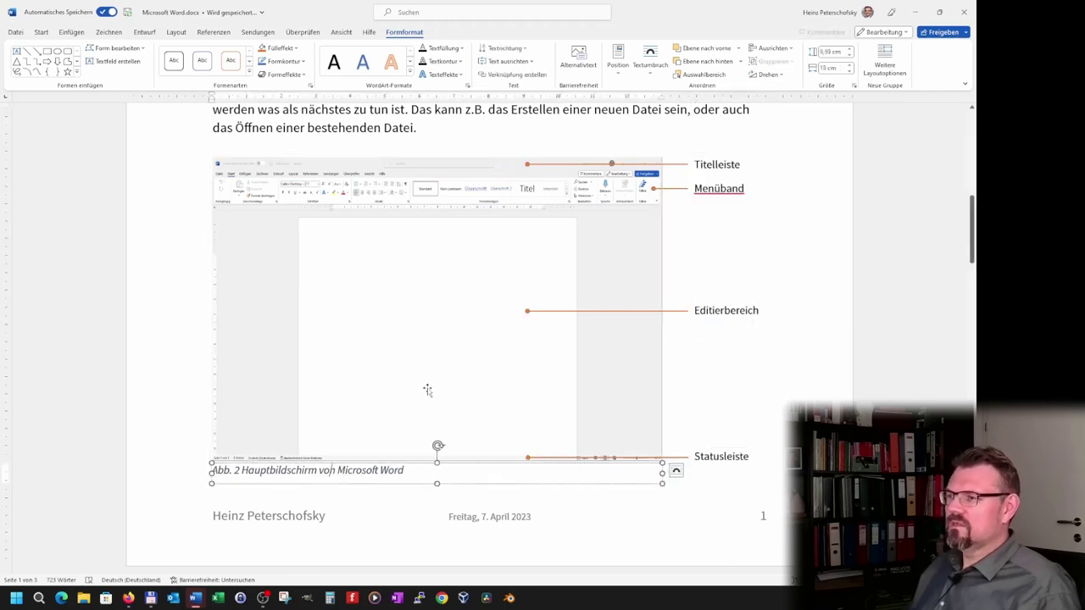
left_click(427, 382)
right_click(428, 382)
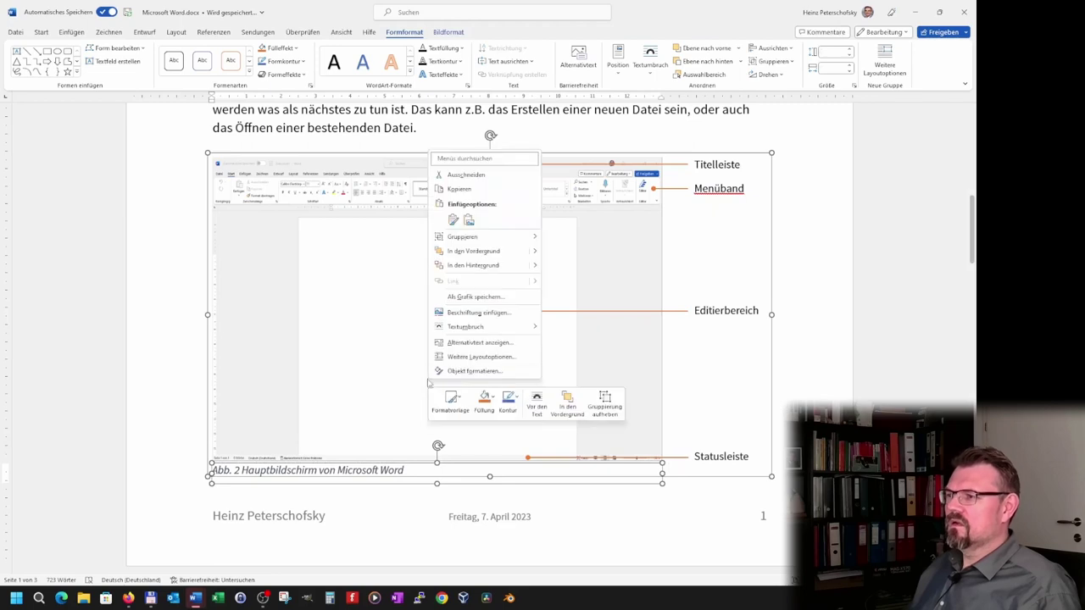
left_click(575, 240)
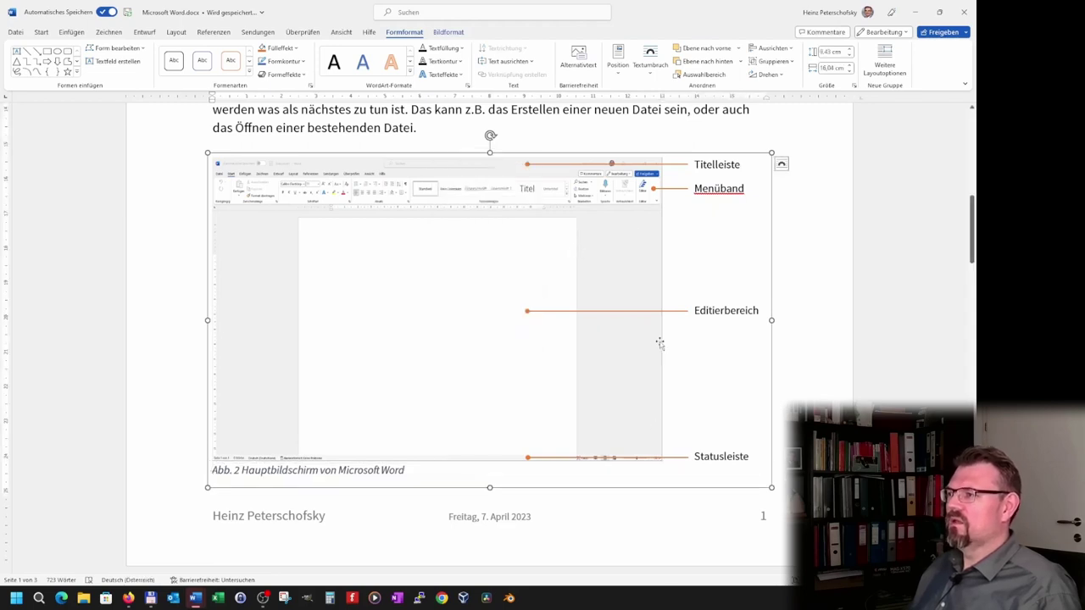
Nudge the grouped figure up and centre it horizontally on the page
left_click_drag(637, 347, 651, 340)
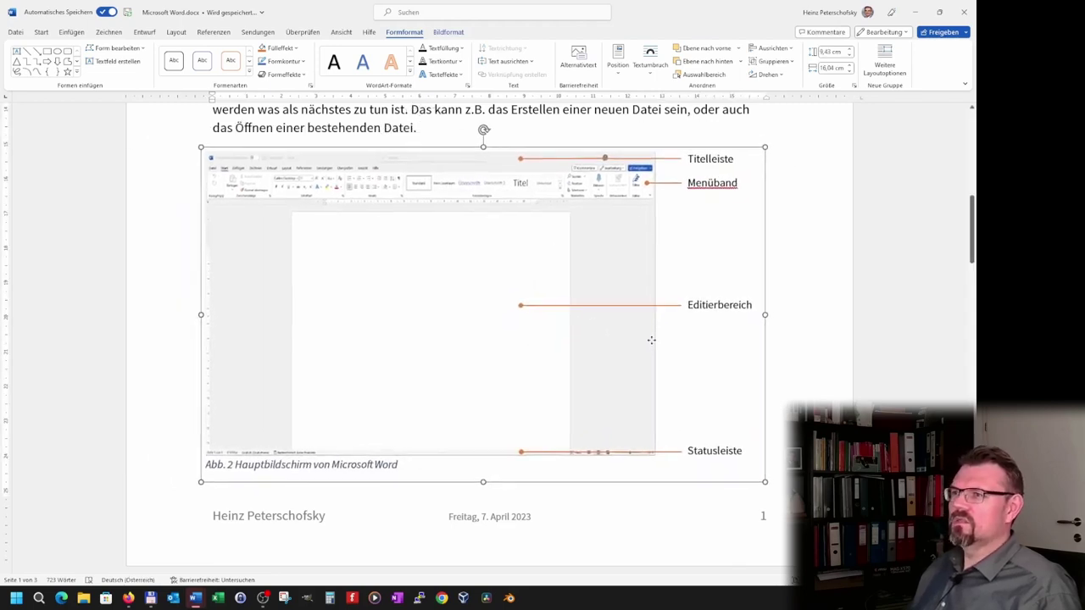
left_click(772, 49)
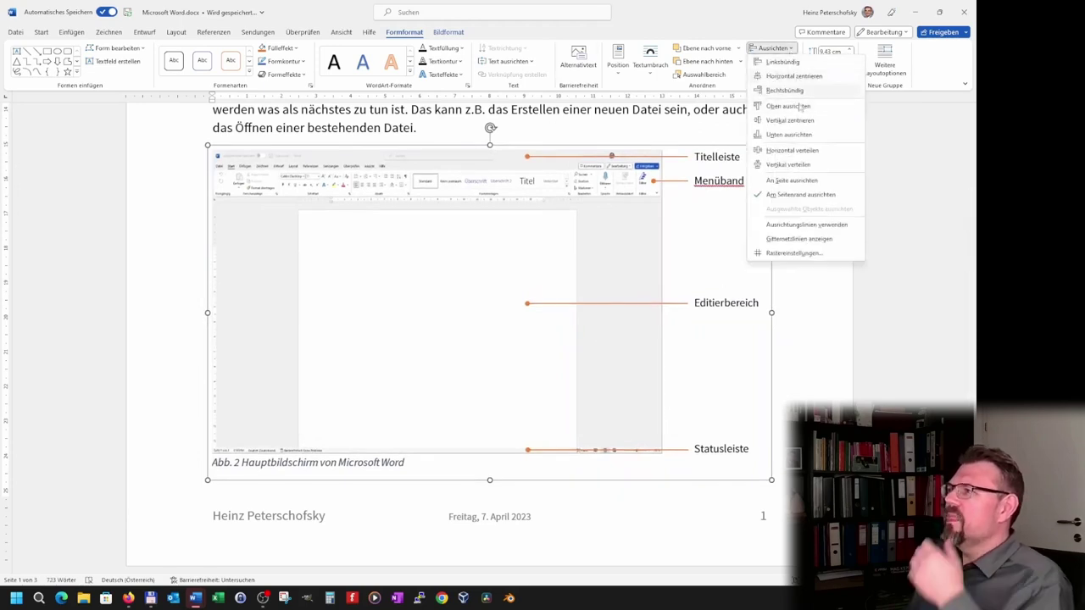
left_click(794, 76)
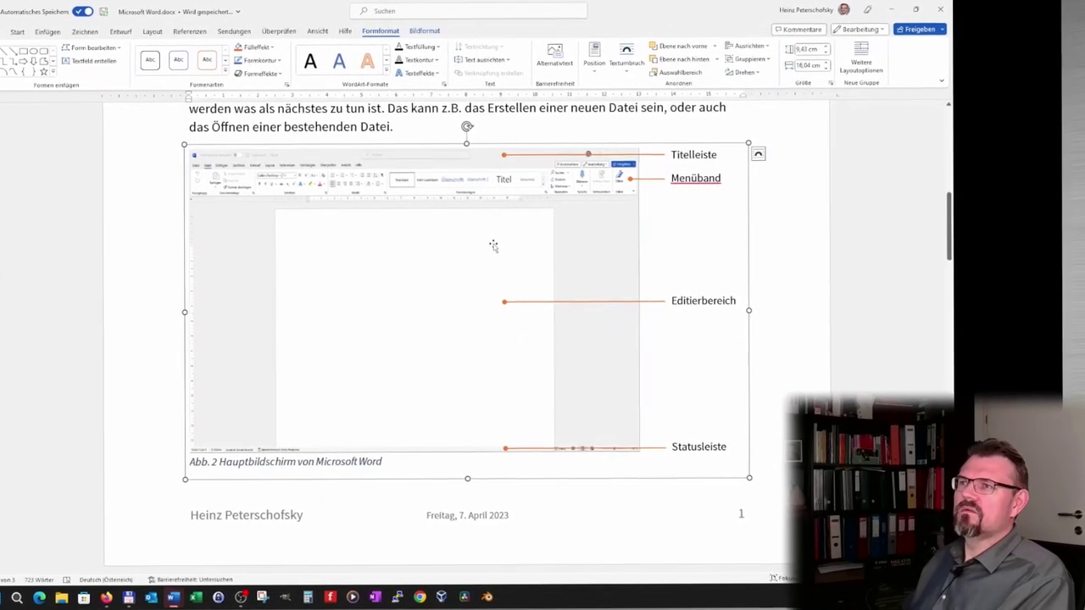
scroll(492, 339, "up", 5)
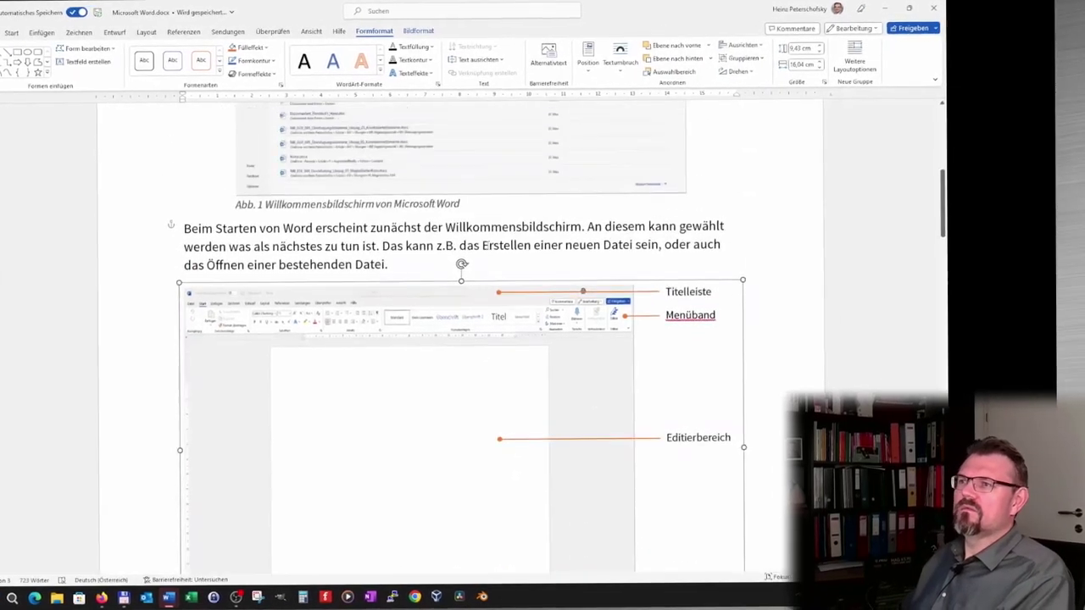
left_click(489, 359)
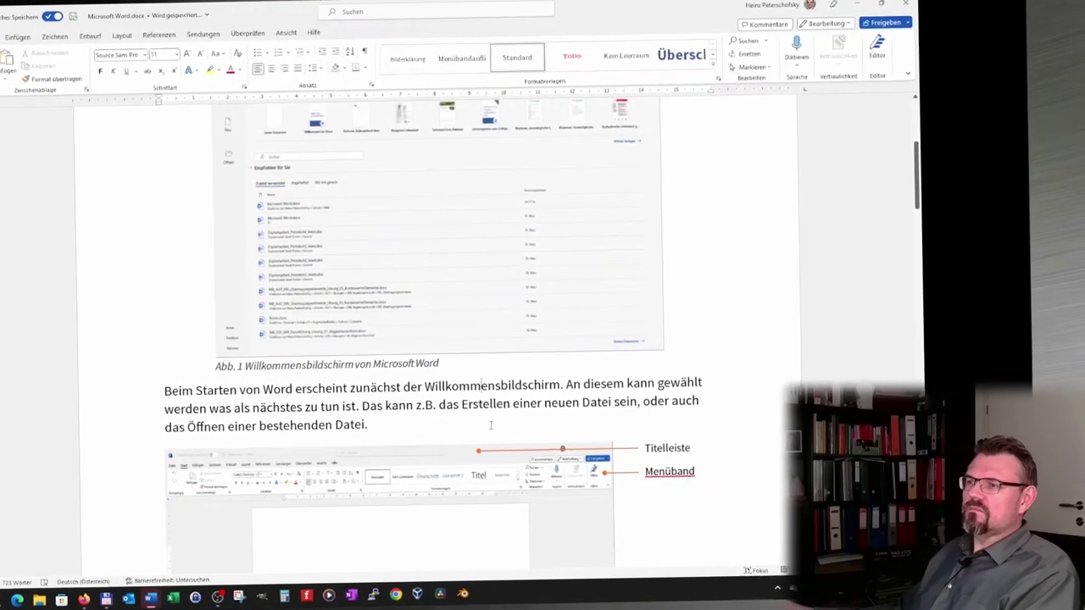
scroll(483, 382, "down", 5)
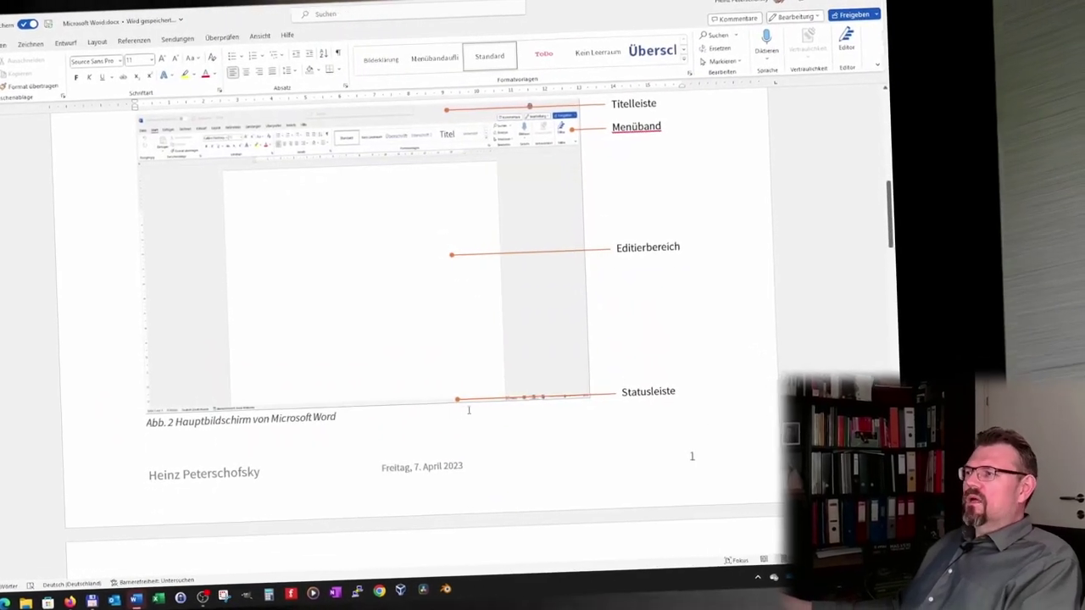
scroll(478, 415, "down", 5)
scroll(439, 403, "down", 5)
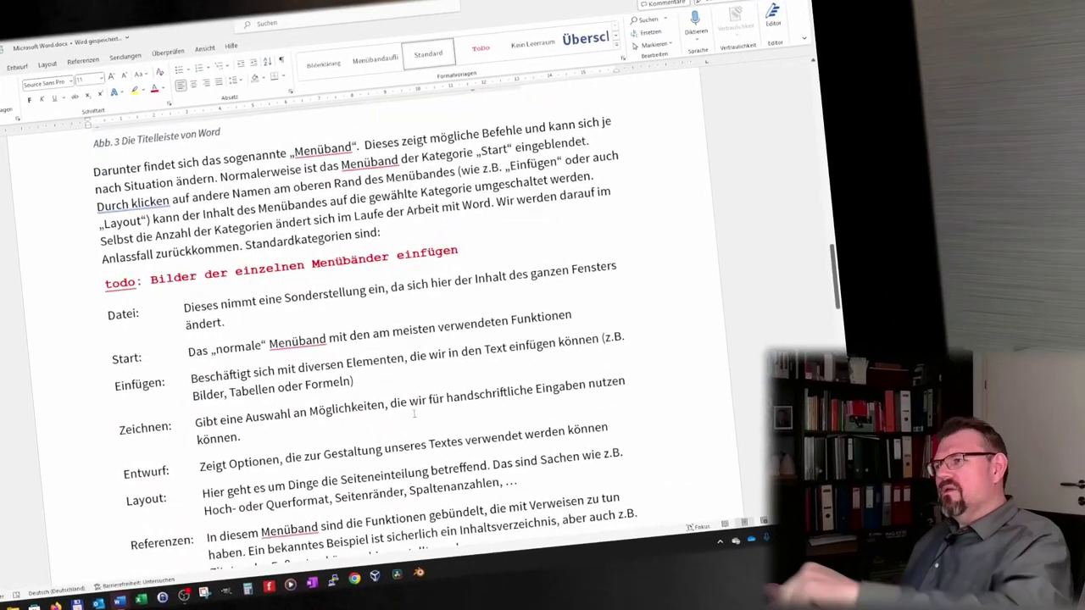
scroll(439, 404, "down", 4)
scroll(401, 433, "down", 2)
scroll(401, 433, "down", 2)
scroll(390, 420, "up", 3)
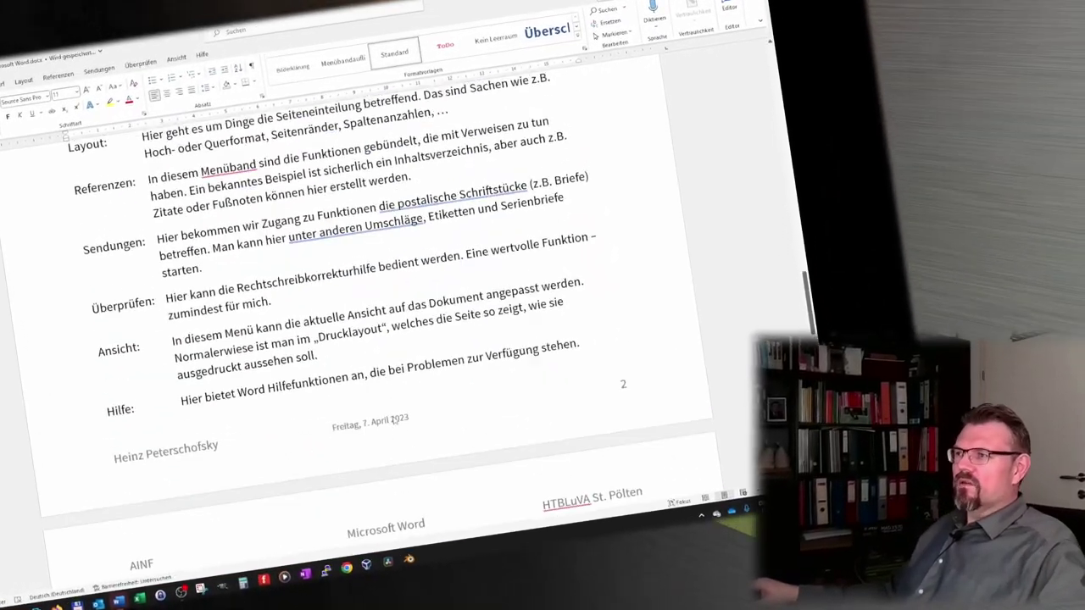
scroll(385, 414, "down", 1)
scroll(385, 414, "down", 3)
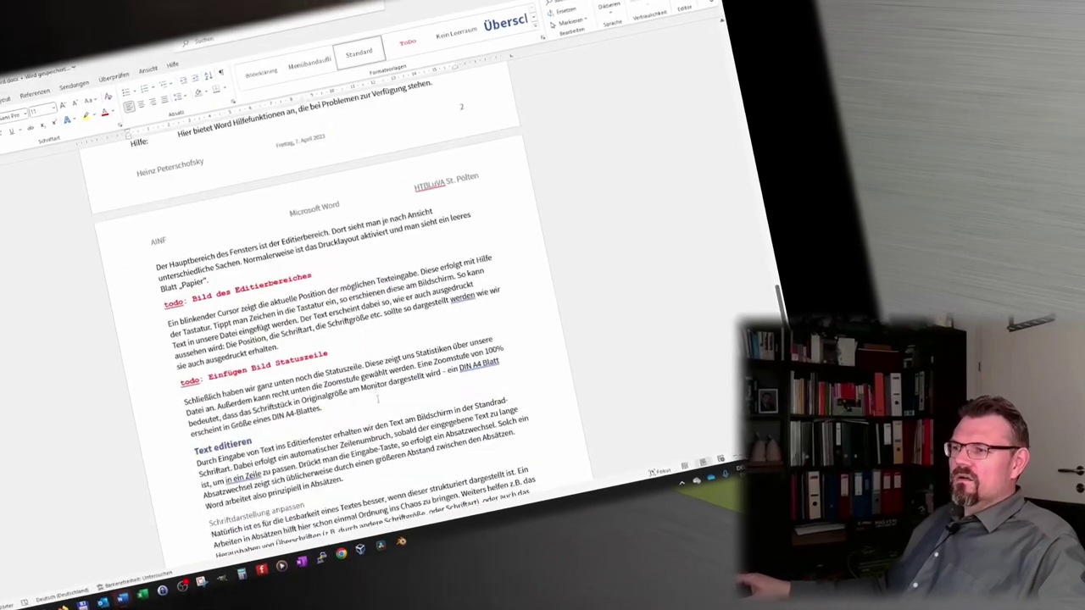
scroll(374, 383, "up", 3)
scroll(374, 384, "up", 3)
scroll(365, 377, "up", 3)
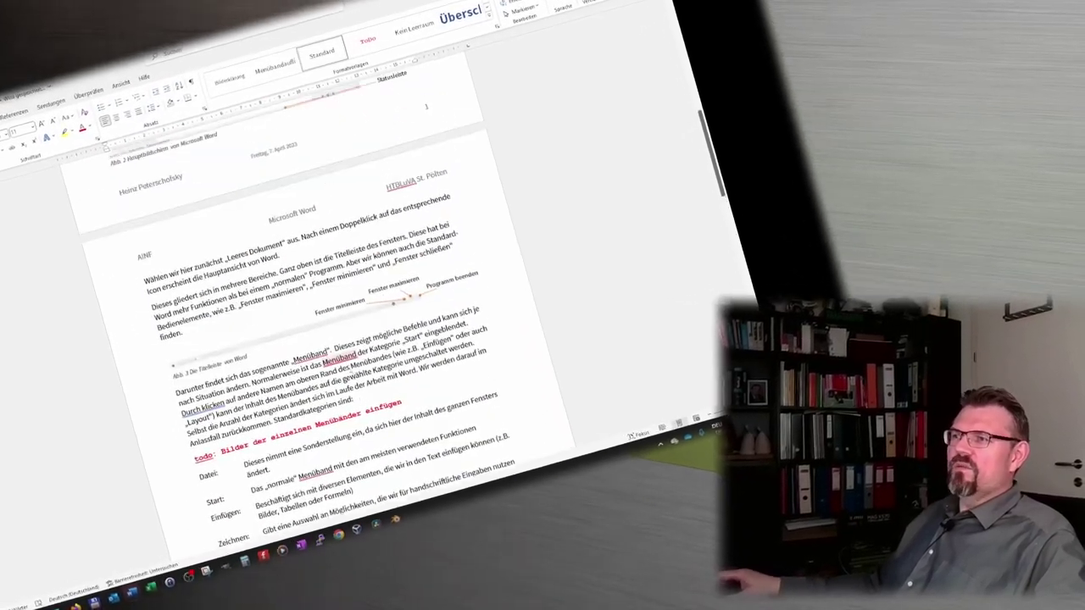
scroll(356, 370, "up", 3)
scroll(343, 362, "up", 2)
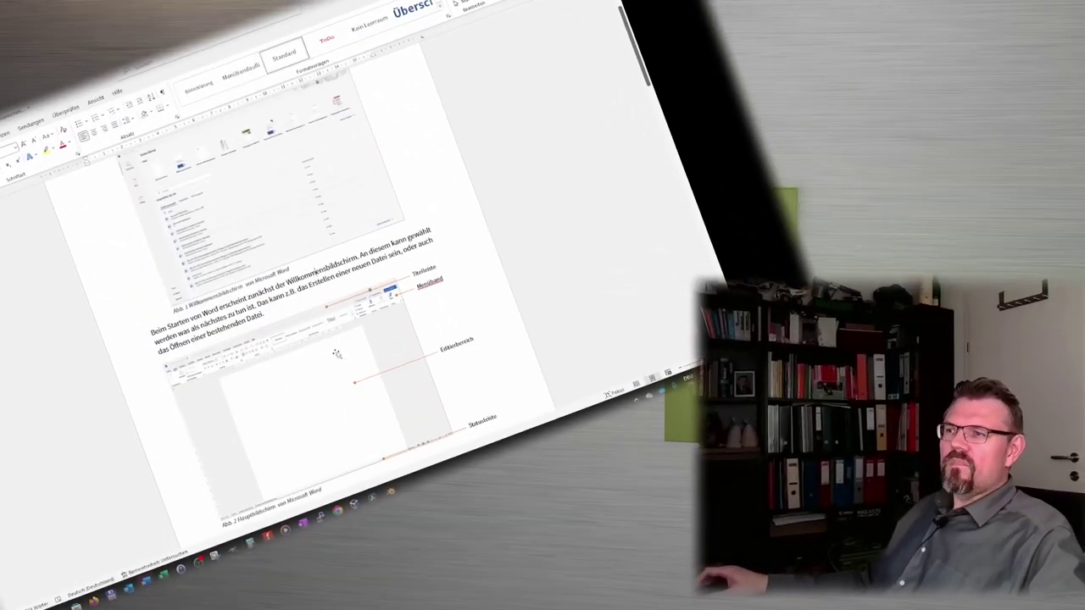
scroll(335, 351, "up", 3)
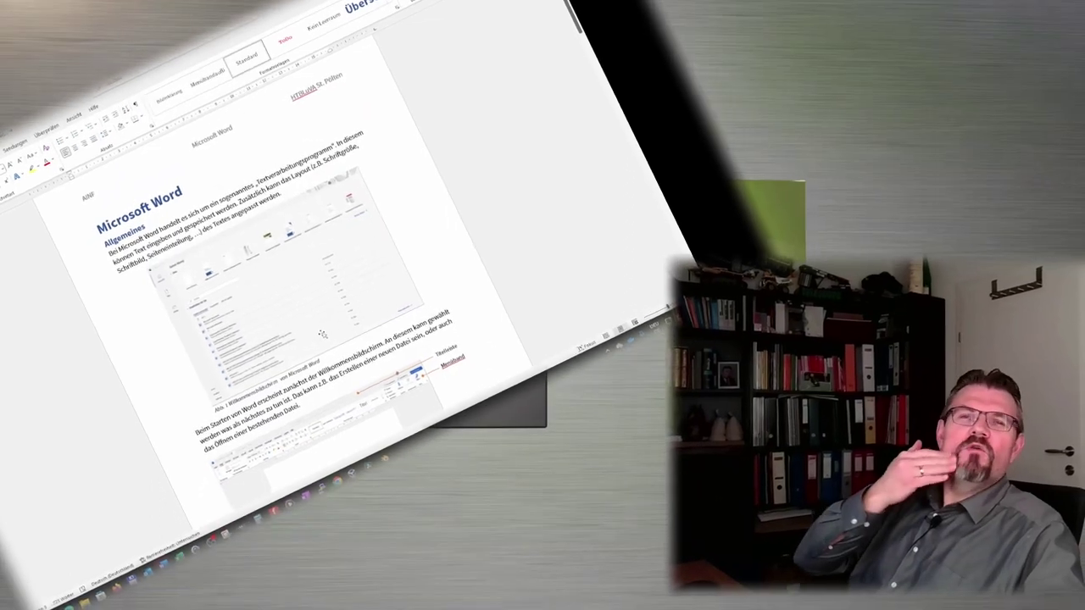